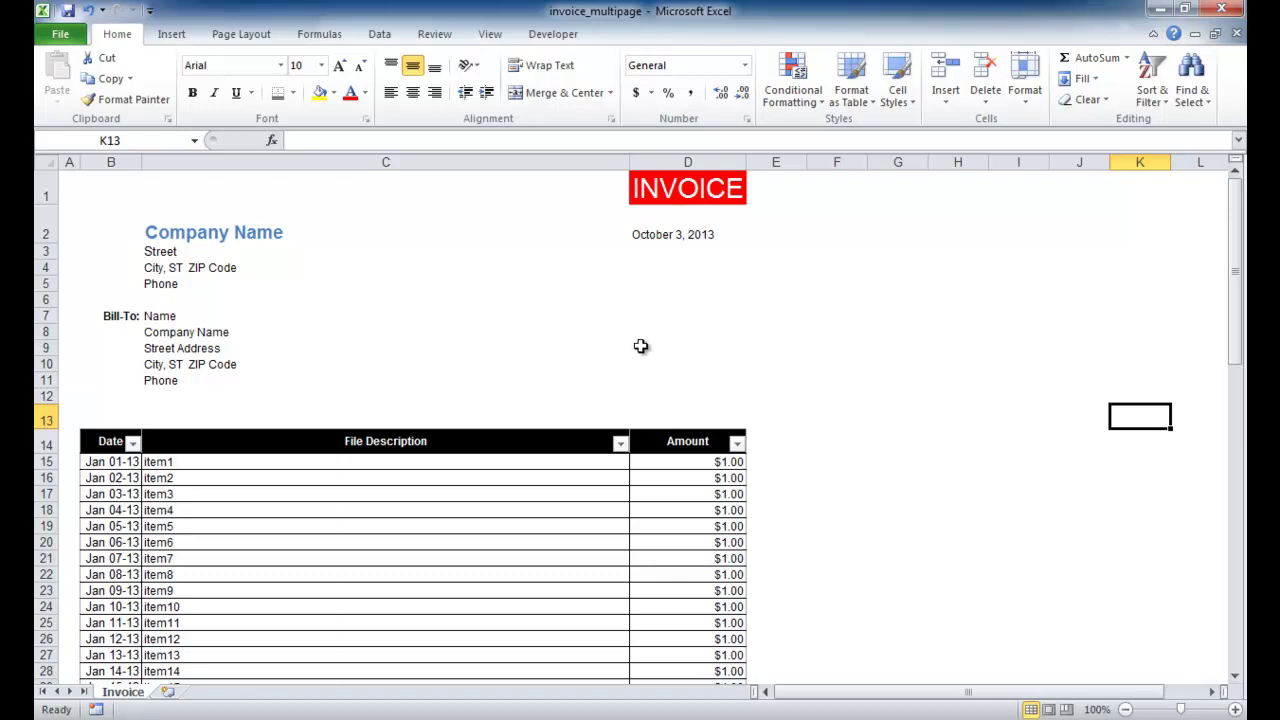
# - Add a bold "Invoice:" label in cell B12 and the placeholder "#####" beside it in C12
pyautogui.click(108, 397)
pyautogui.write('Inv')
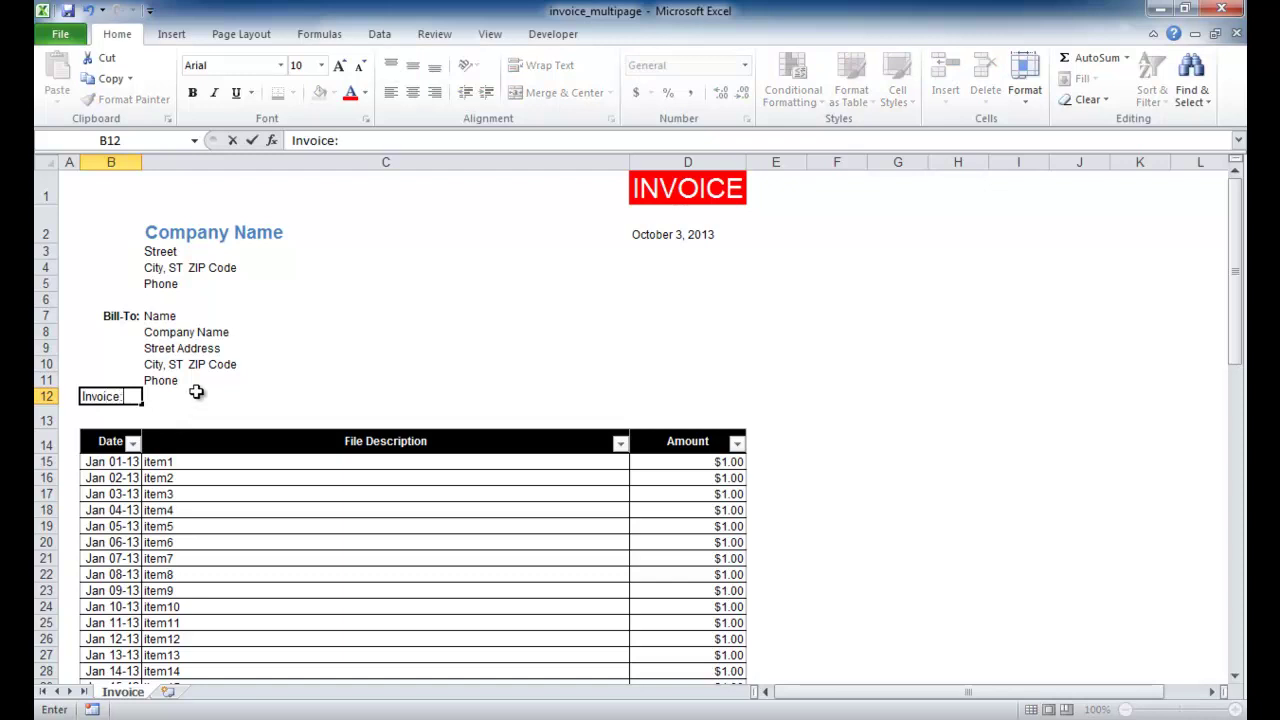
pyautogui.write('oice:')
pyautogui.click(192, 394)
pyautogui.write('#####')
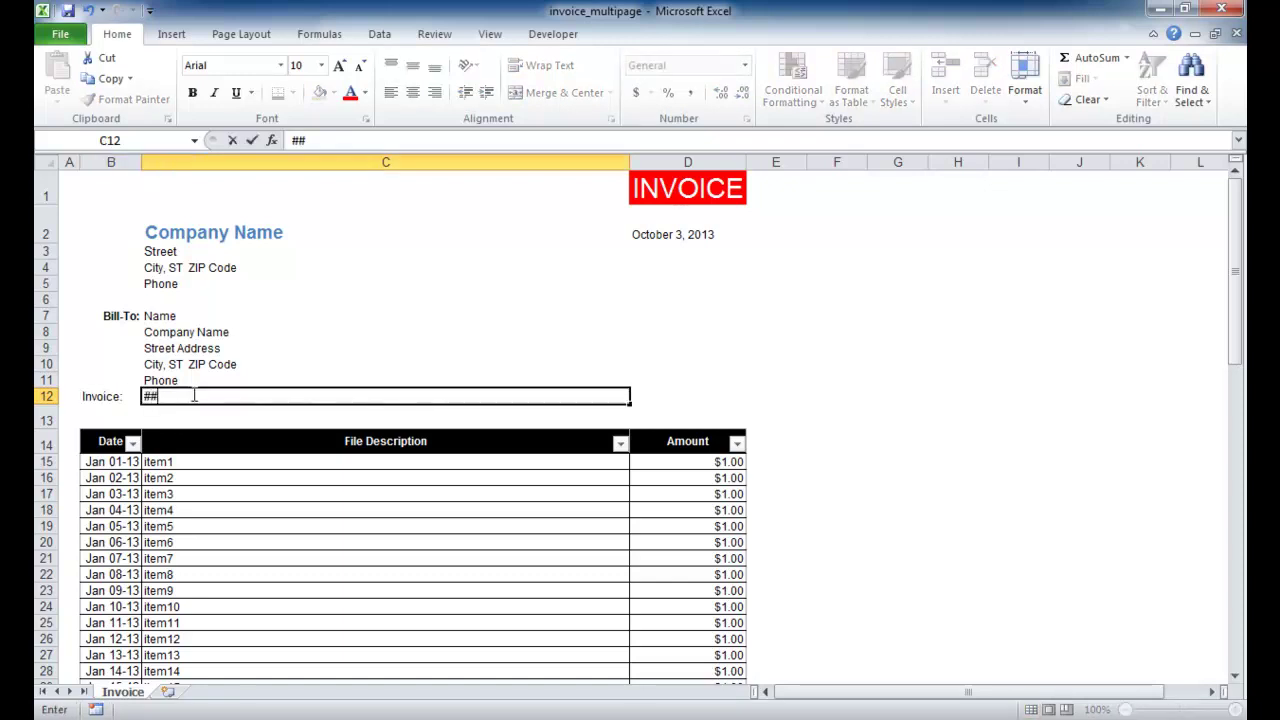
pyautogui.click(105, 396)
pyautogui.click(194, 96)
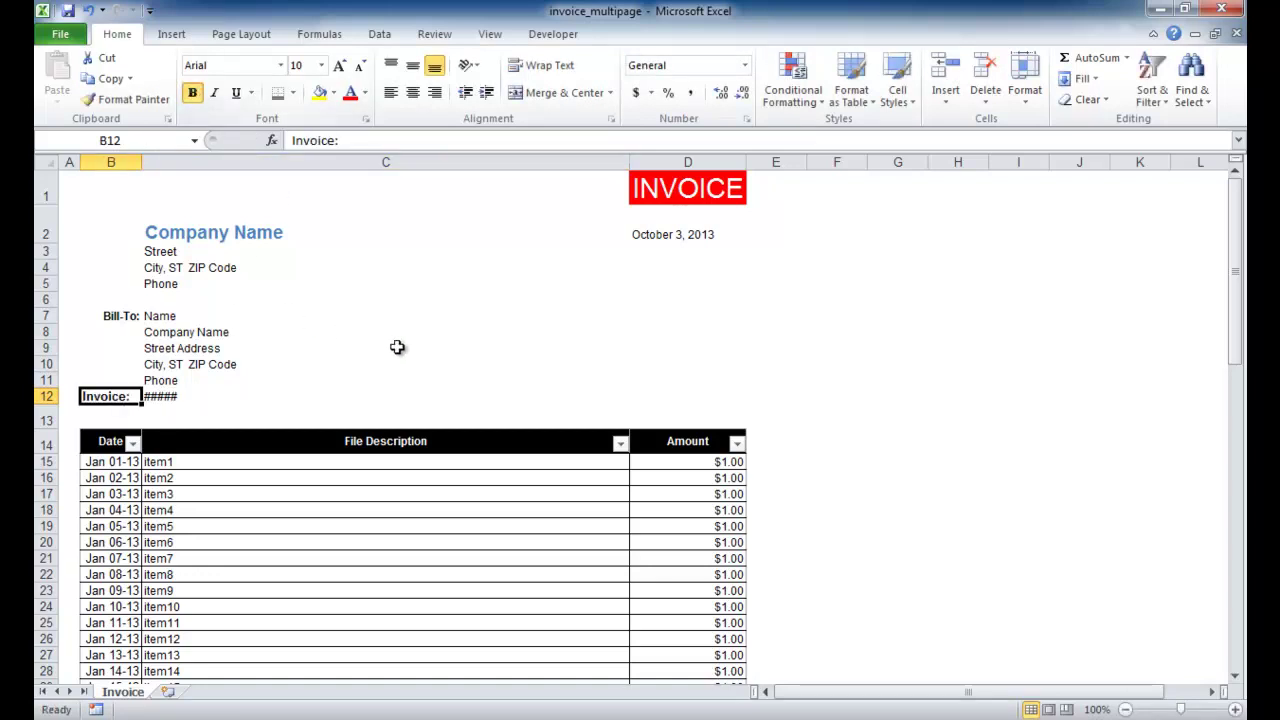
pyautogui.click(400, 348)
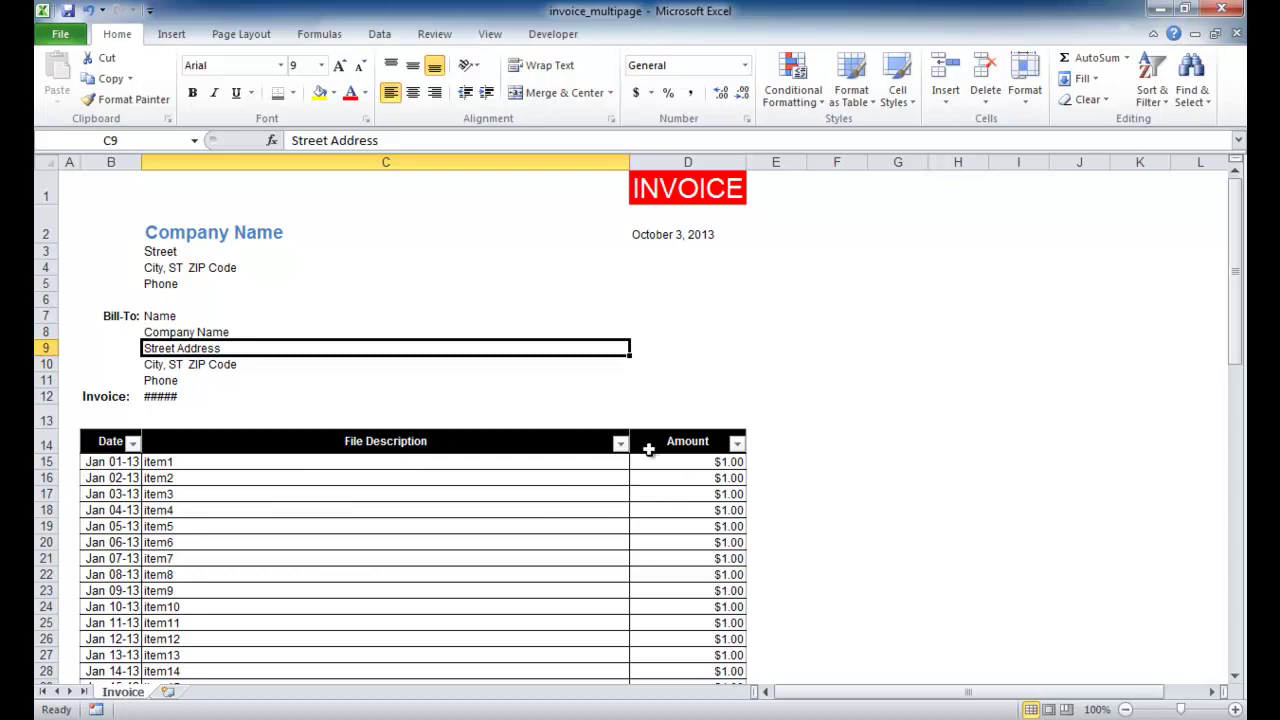
# - Examine the formulas behind the subtotal, tax and total amounts below the invoice table
pyautogui.scroll(-12, 676, 481)
pyautogui.scroll(5, 676, 481)
pyautogui.scroll(-3, 676, 481)
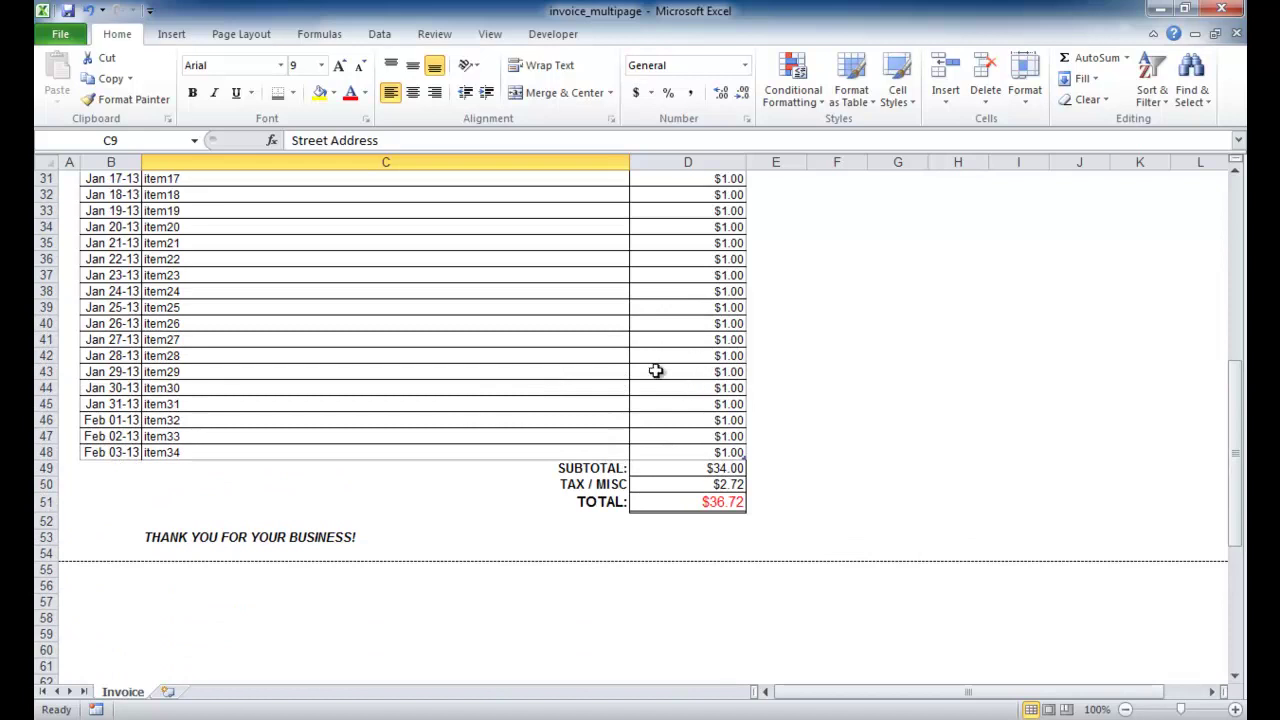
pyautogui.click(690, 488)
pyautogui.click(677, 505)
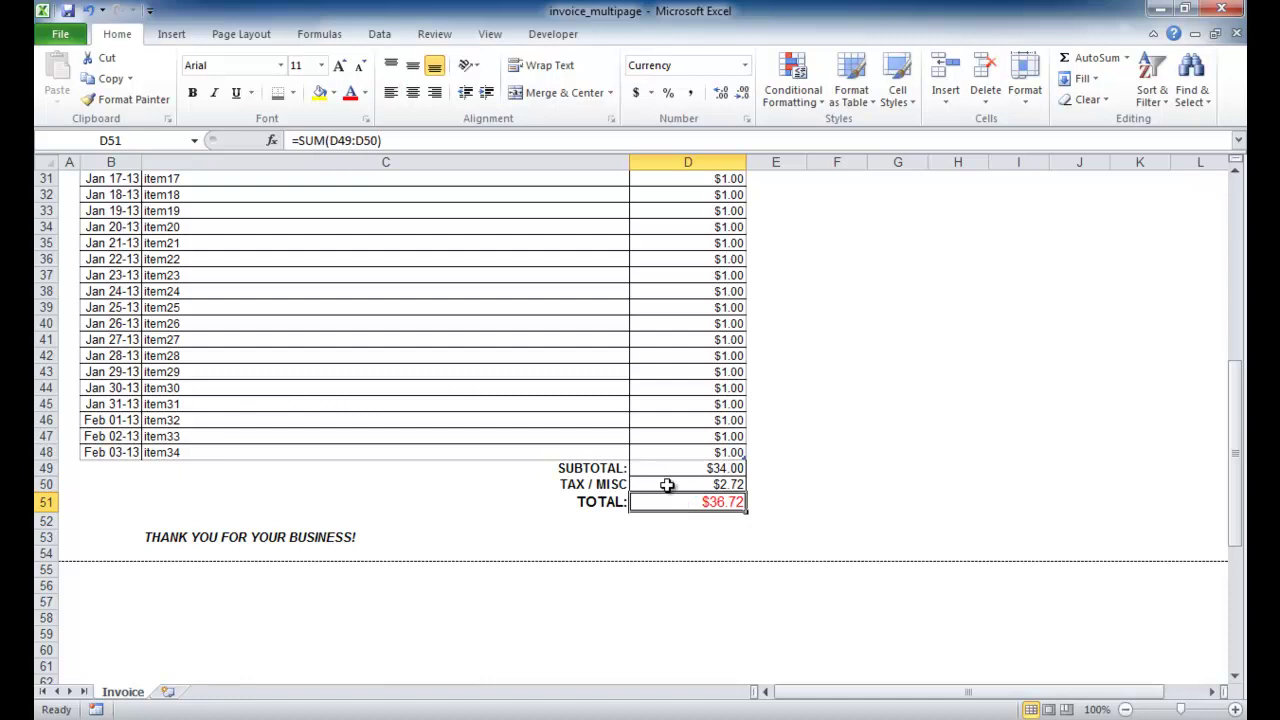
pyautogui.click(661, 471)
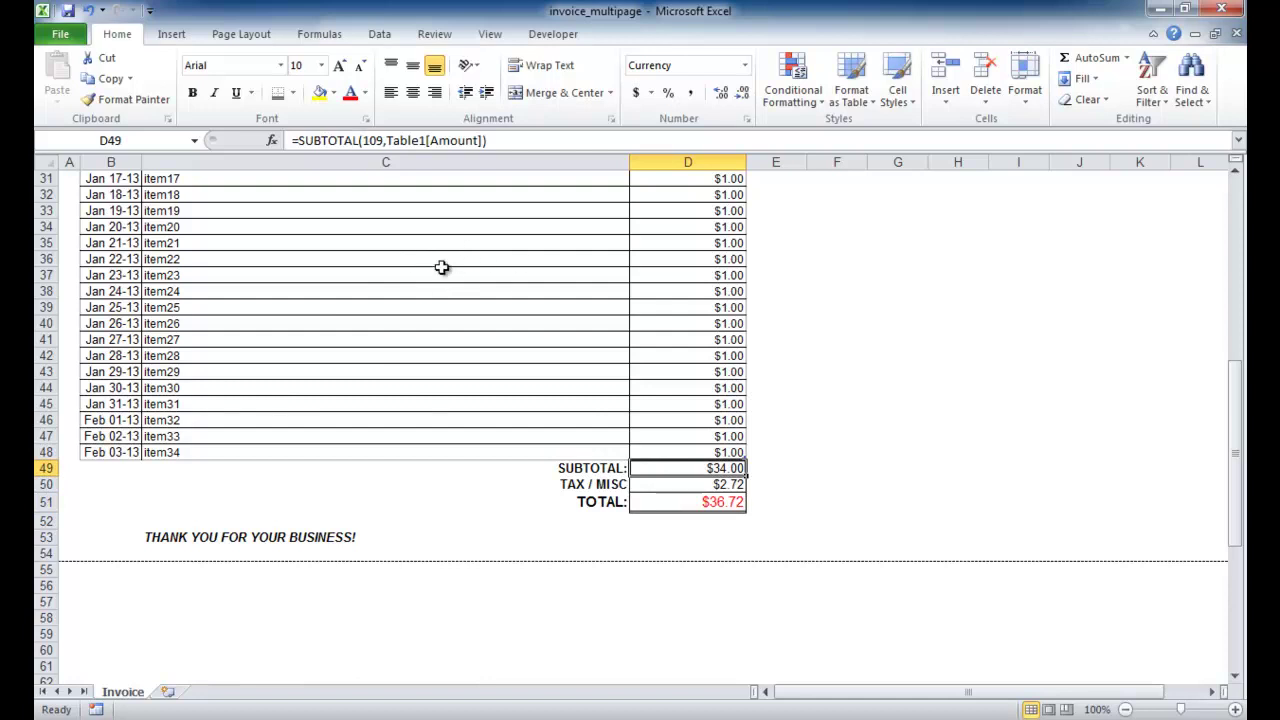
pyautogui.click(664, 484)
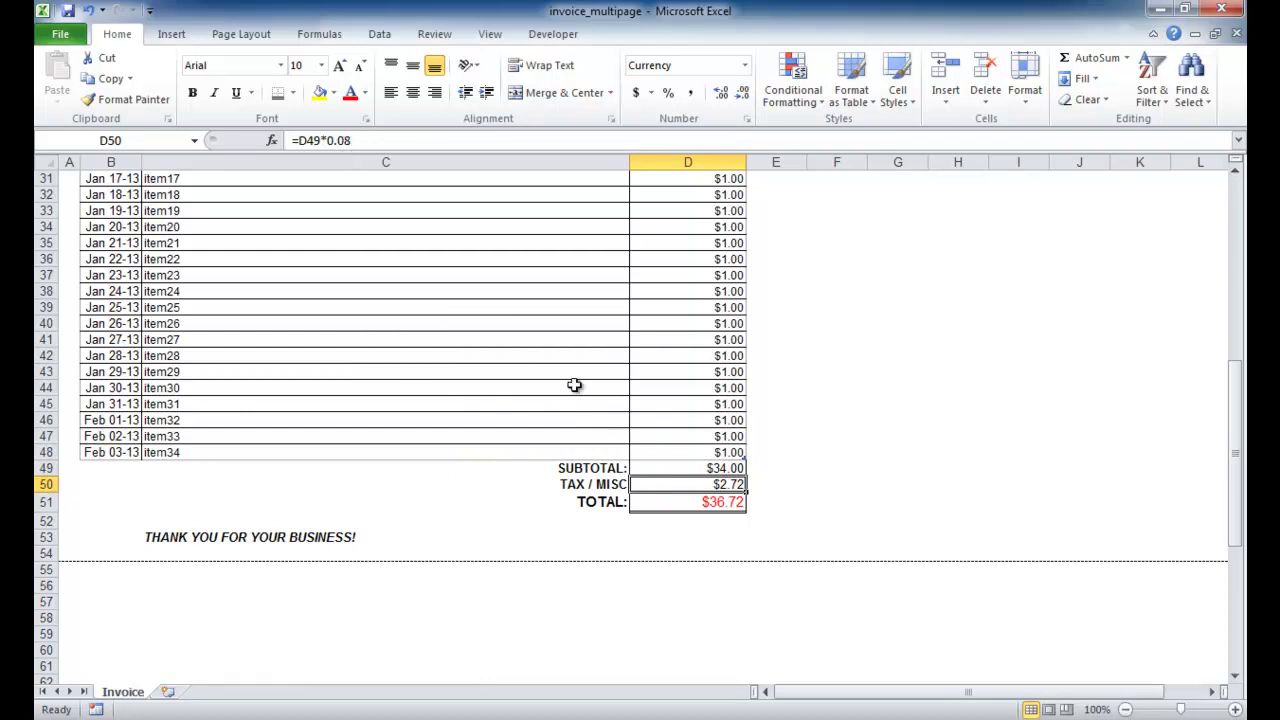
pyautogui.click(666, 506)
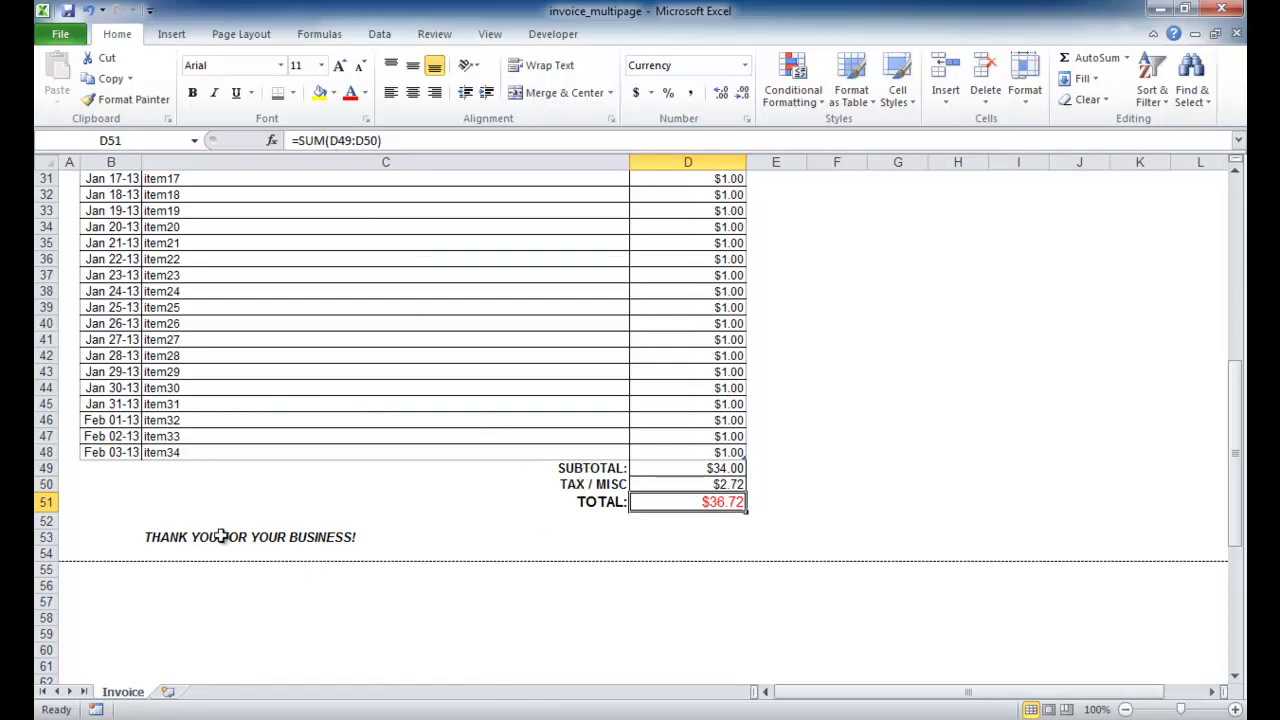
# - Check the print preview of the invoice, then return to the worksheet
pyautogui.moveTo(1236, 512); pyautogui.dragTo(1237, 325)
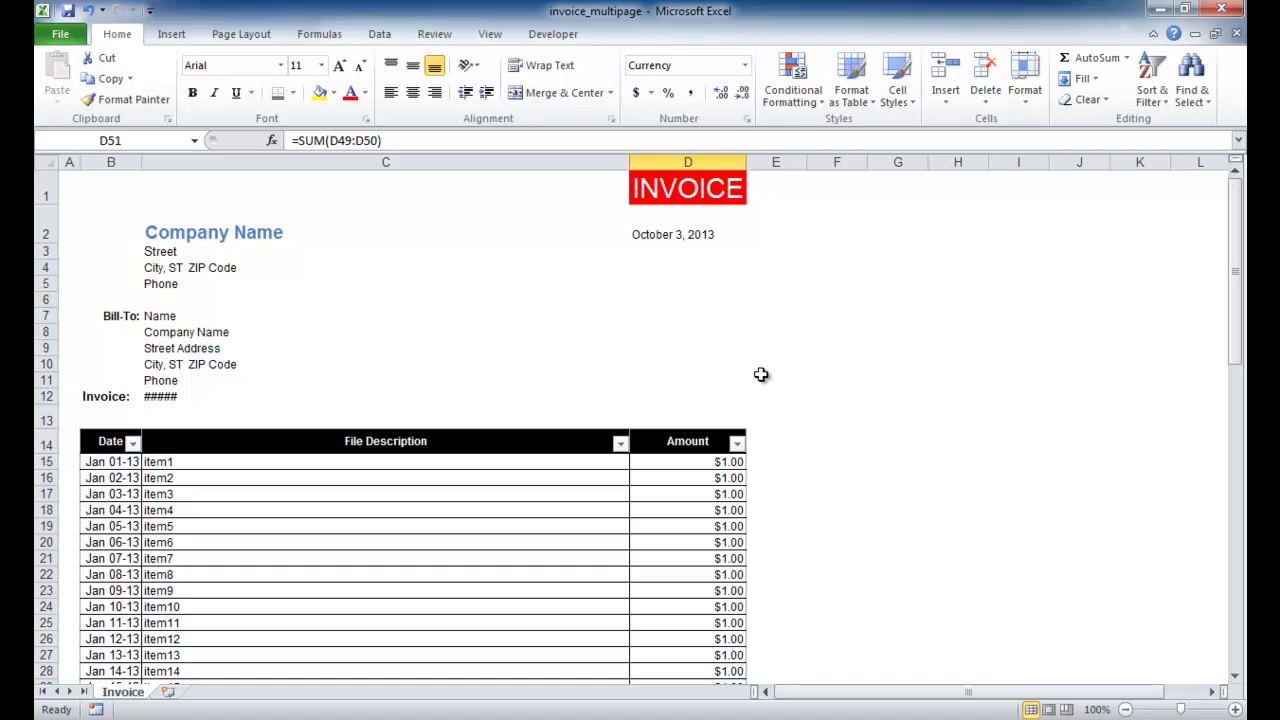
pyautogui.click(60, 37)
pyautogui.click(70, 283)
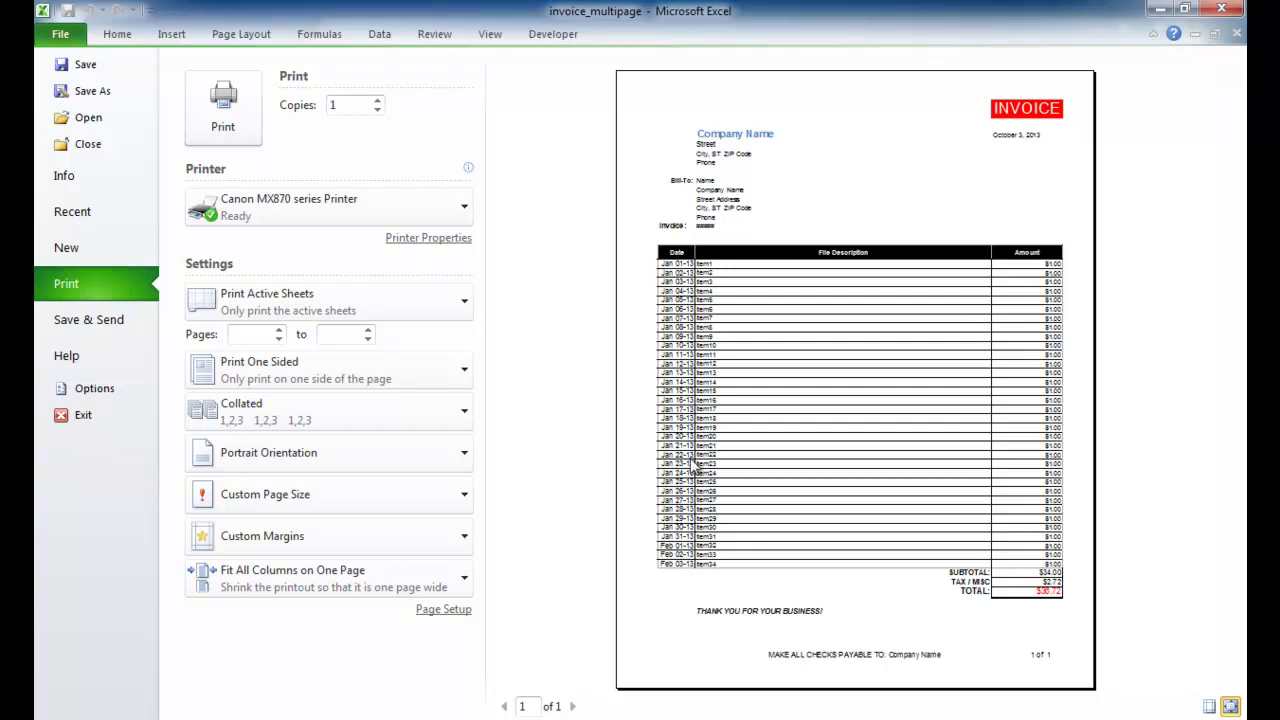
pyautogui.press('Escape')
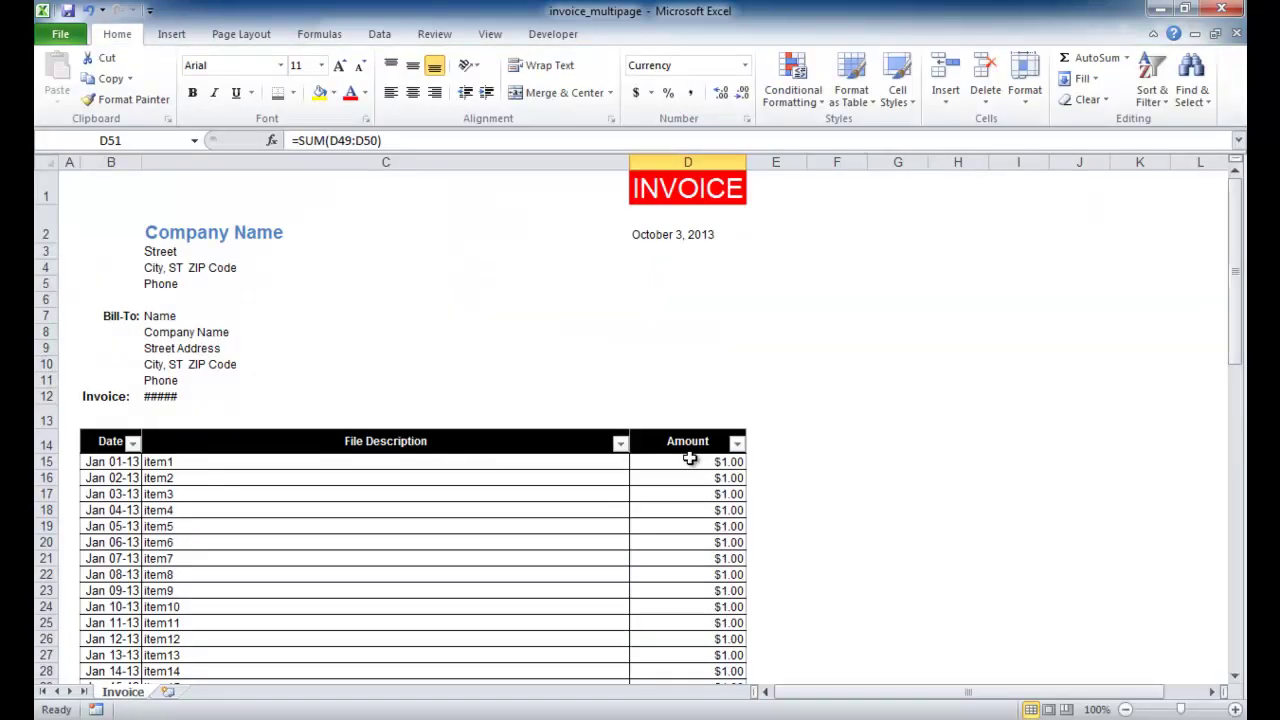
# - Look over the invoice table and view the File Description column's filter options without applying a filter
pyautogui.scroll(-10, 798, 474)
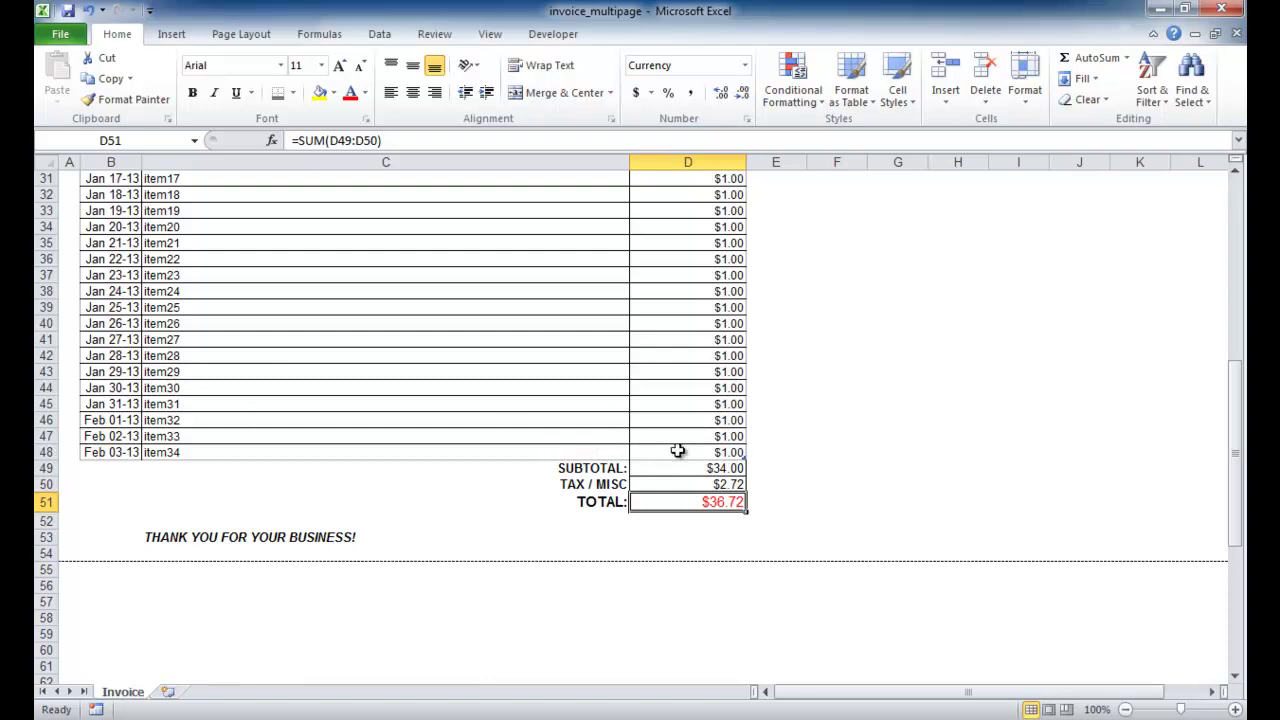
pyautogui.scroll(-8, 511, 392)
pyautogui.scroll(18, 511, 392)
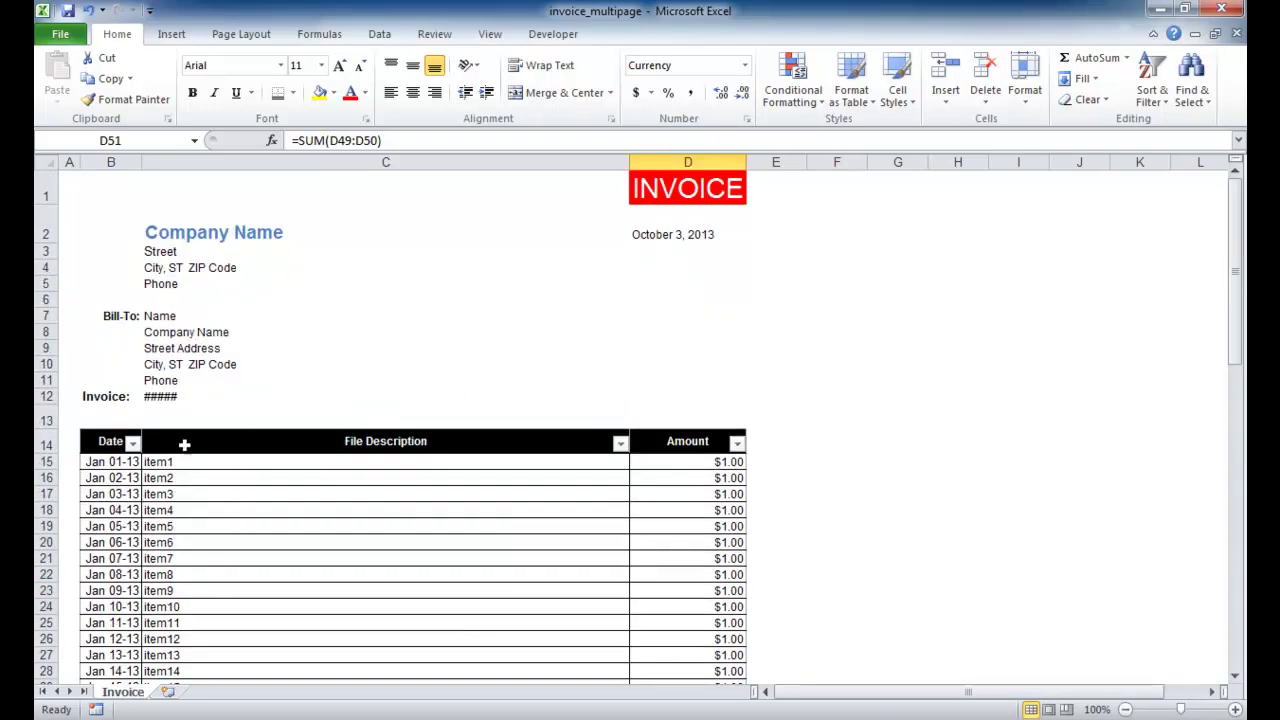
pyautogui.click(619, 447)
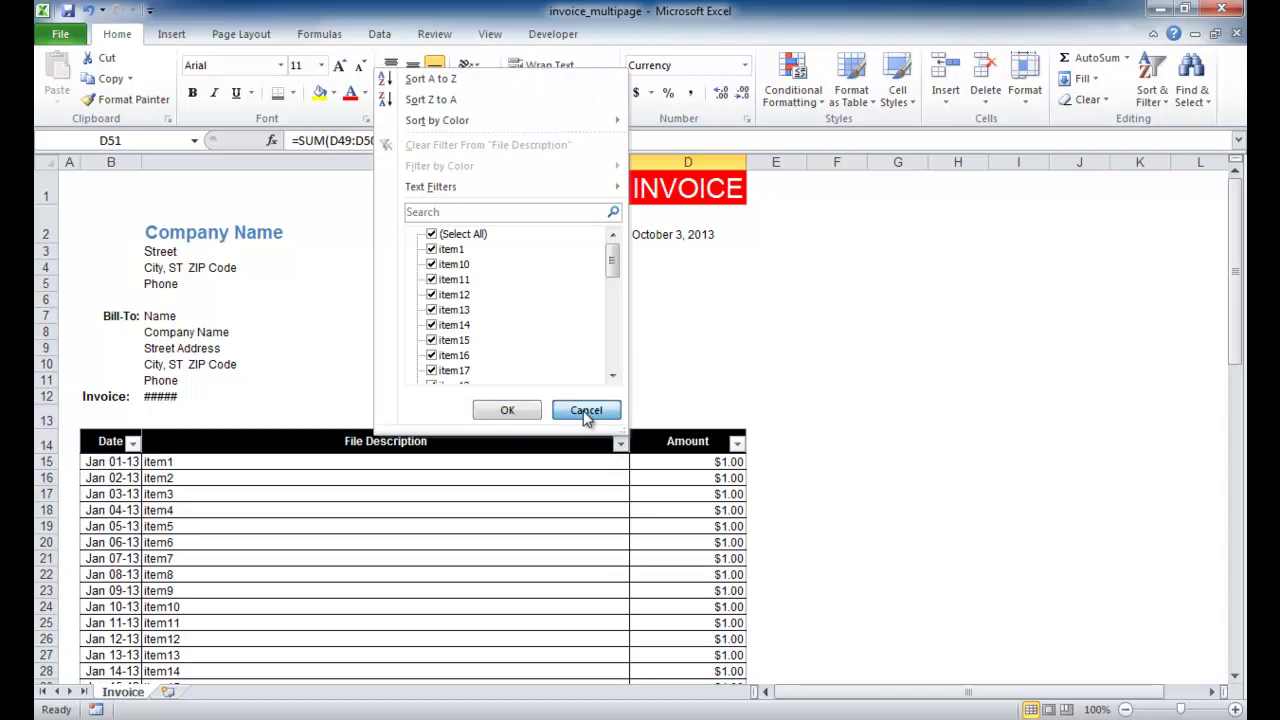
pyautogui.click(586, 411)
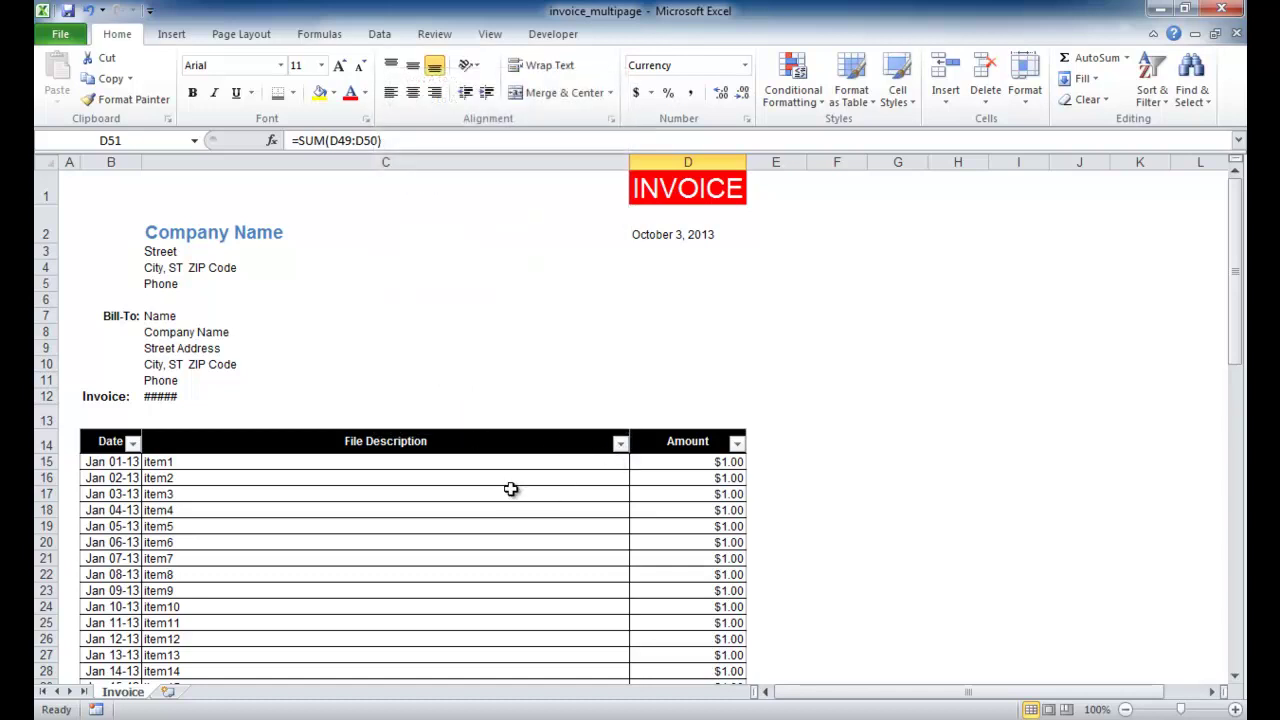
# - Insert a blank row above the item22 row in the invoice table, and delete it again
pyautogui.scroll(-6, 509, 484)
pyautogui.scroll(-2, 509, 484)
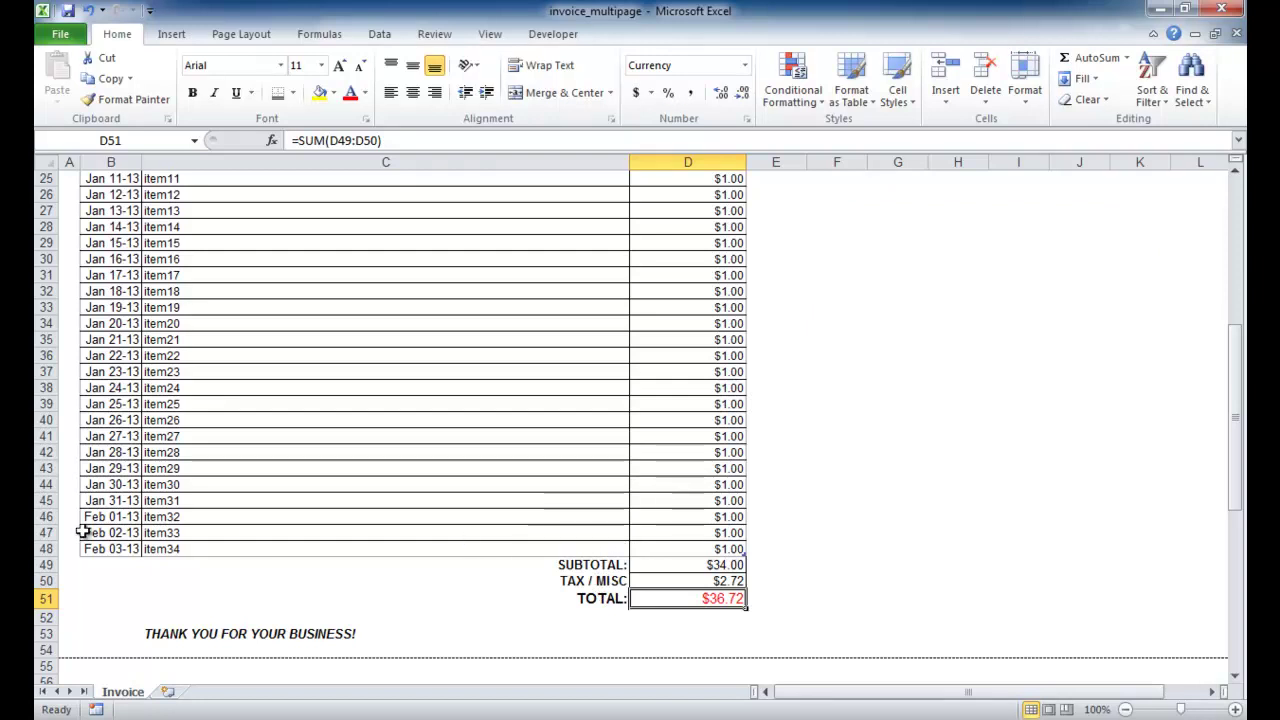
pyautogui.rightClick(44, 356)
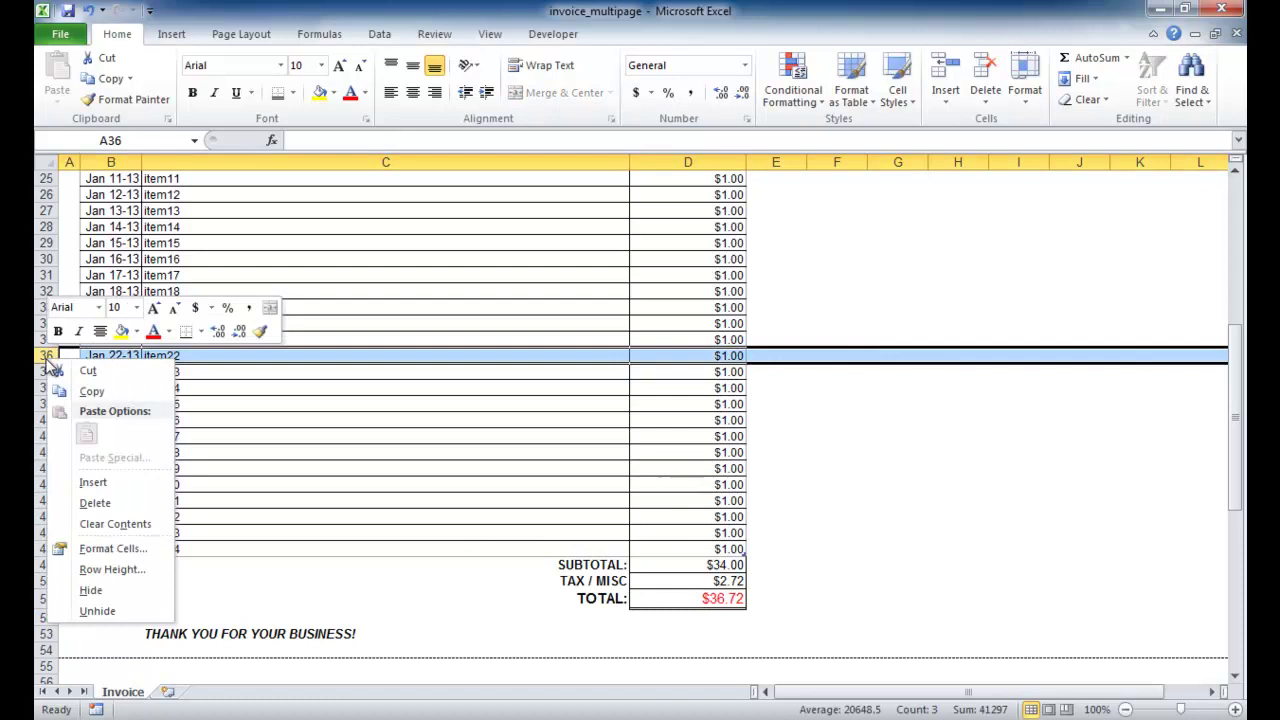
pyautogui.click(115, 483)
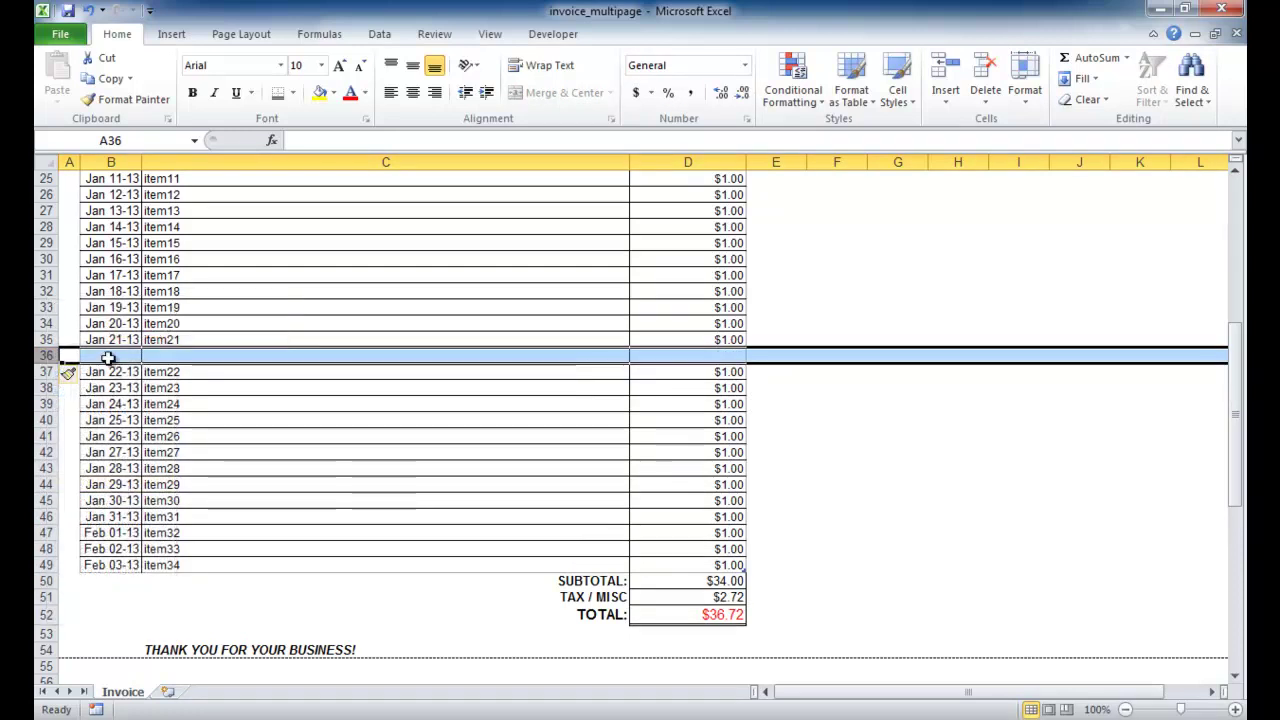
pyautogui.rightClick(47, 358)
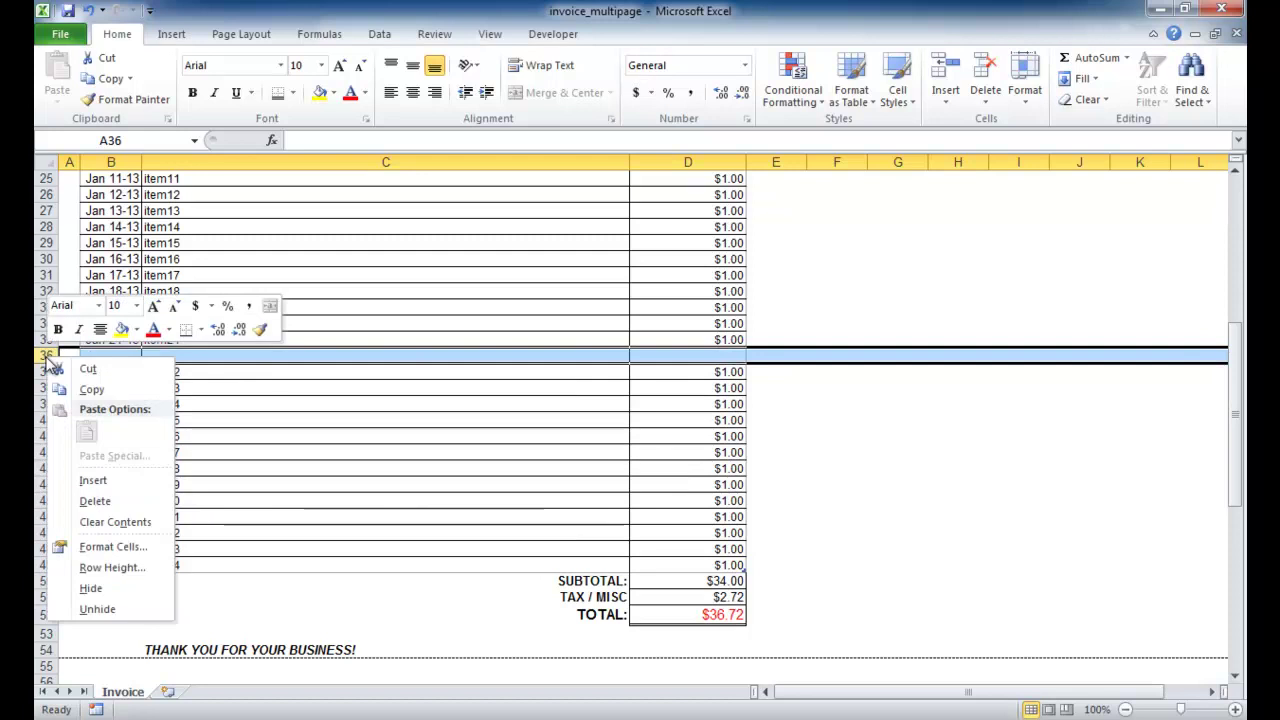
pyautogui.click(96, 501)
# - Append one blank row to the end of the invoice table, directly after item34
pyautogui.scroll(-12, 114, 486)
pyautogui.scroll(9, 119, 487)
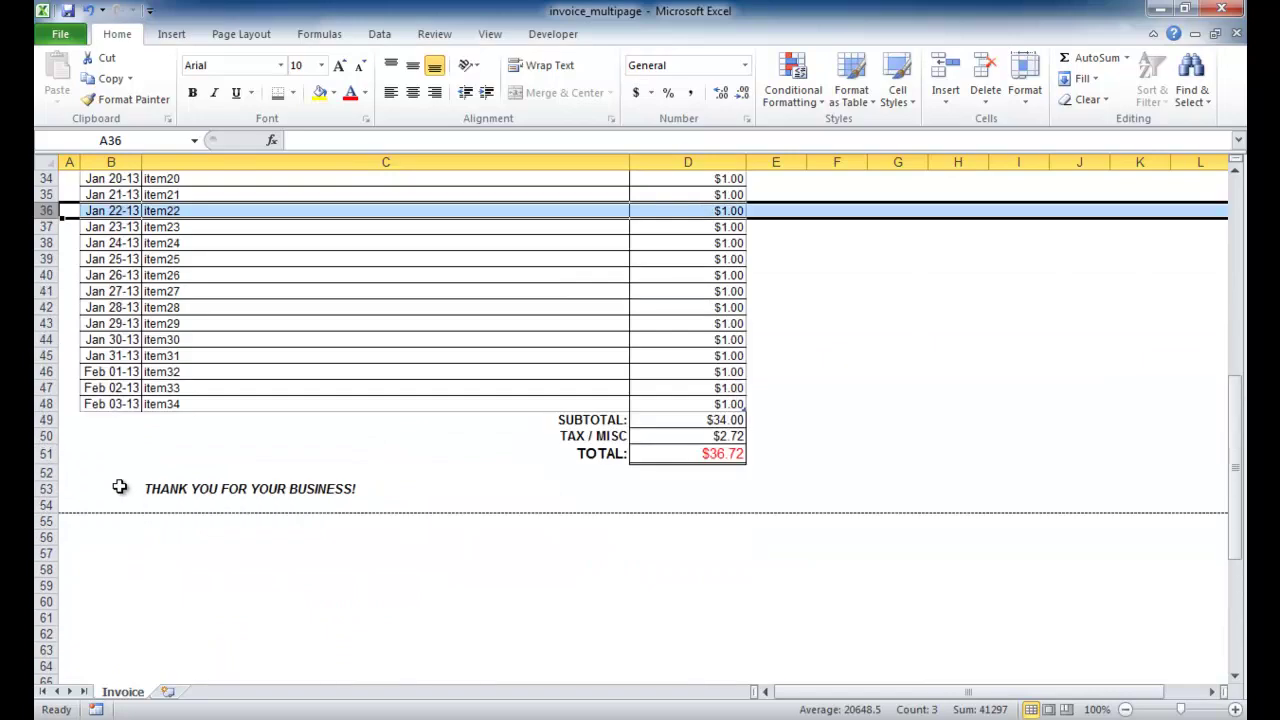
pyautogui.scroll(11, 119, 487)
pyautogui.scroll(-1, 194, 536)
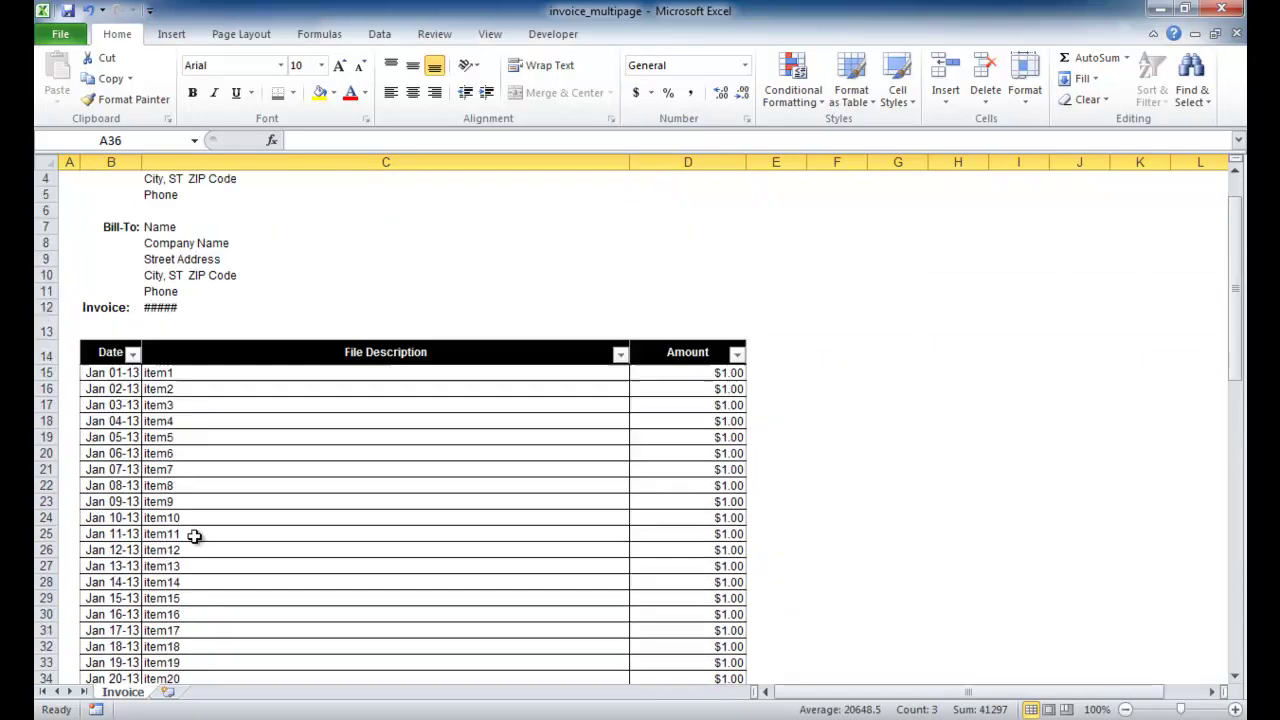
pyautogui.scroll(-8, 194, 536)
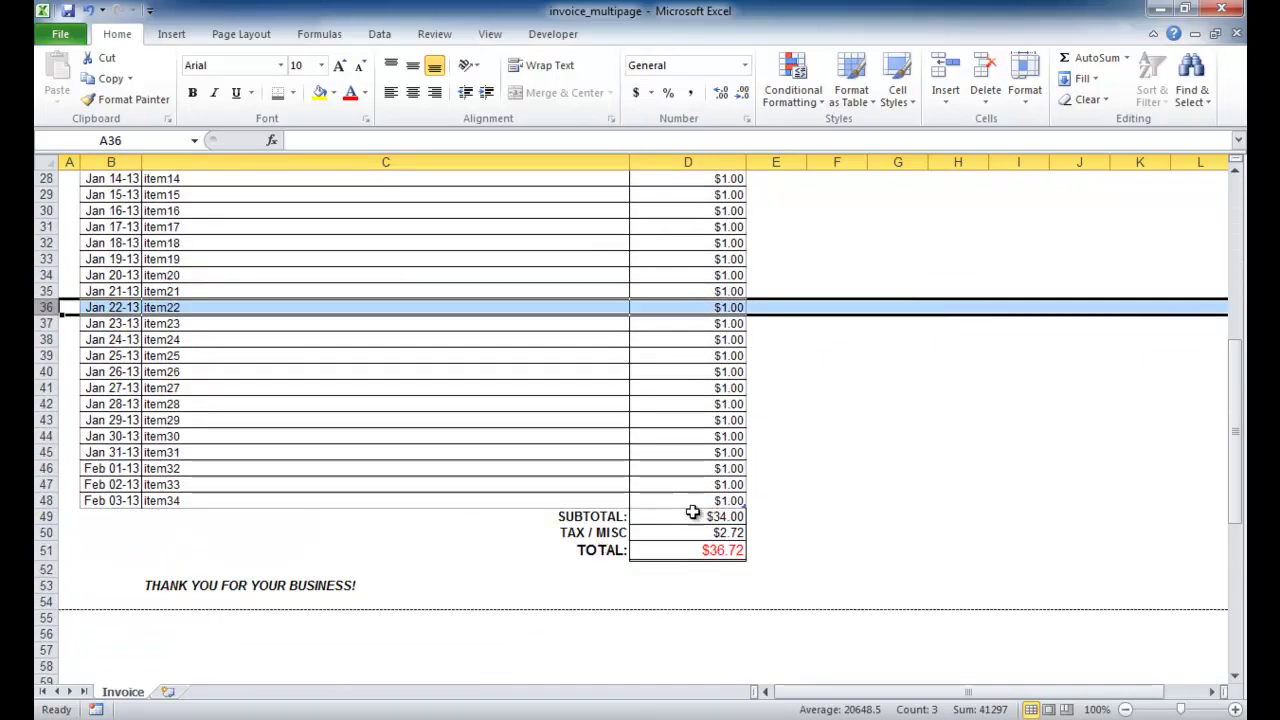
pyautogui.click(690, 503)
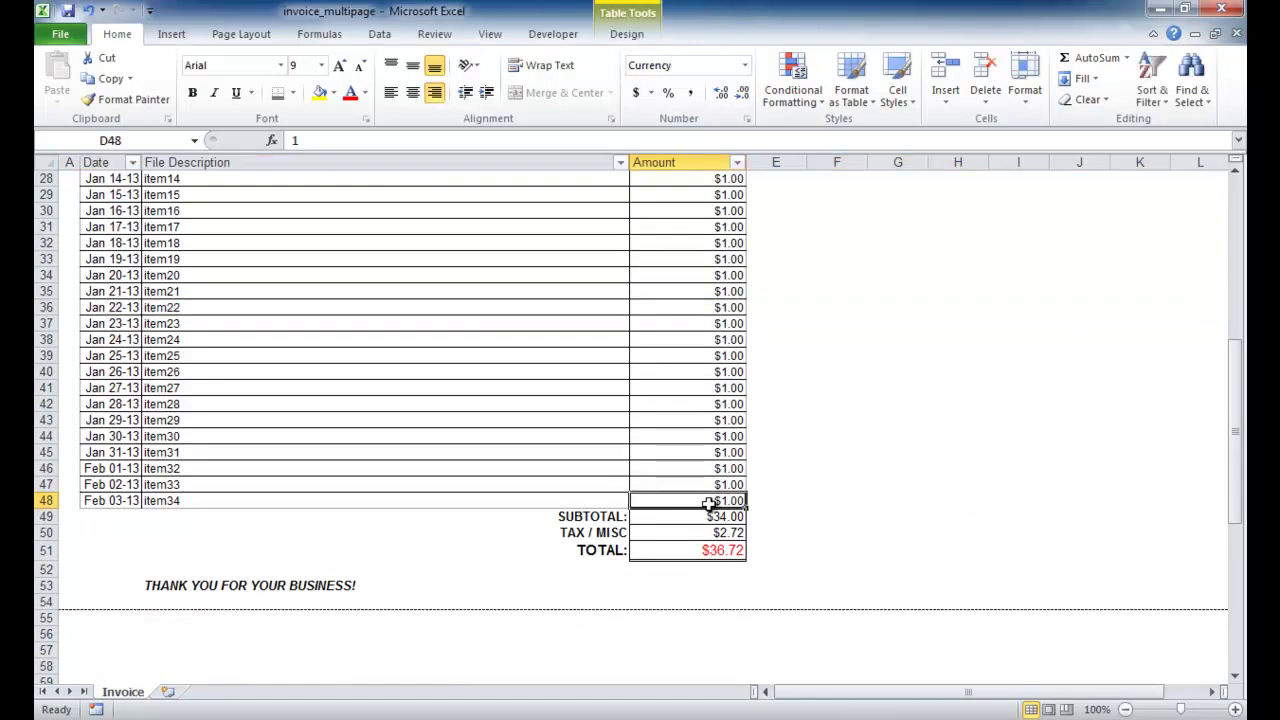
pyautogui.press('Tab')
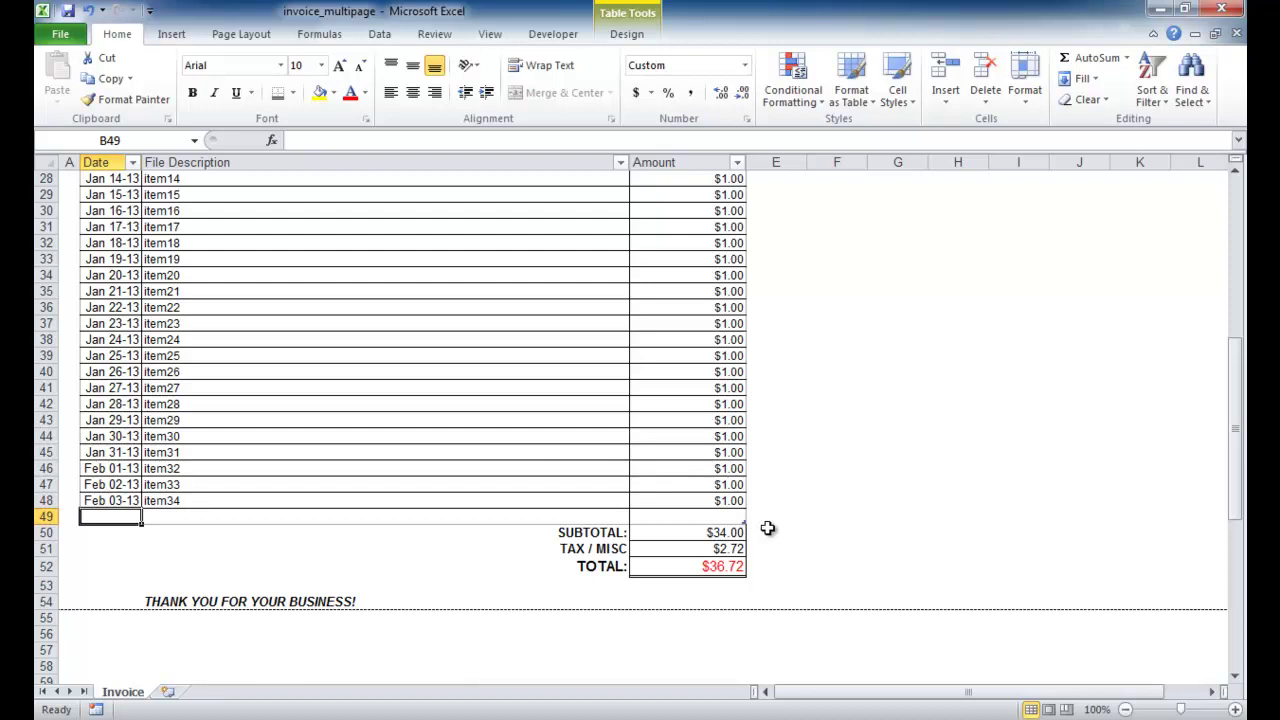
# - Append eight more blank rows to the invoice table, extending it through row 57
pyautogui.click(688, 518)
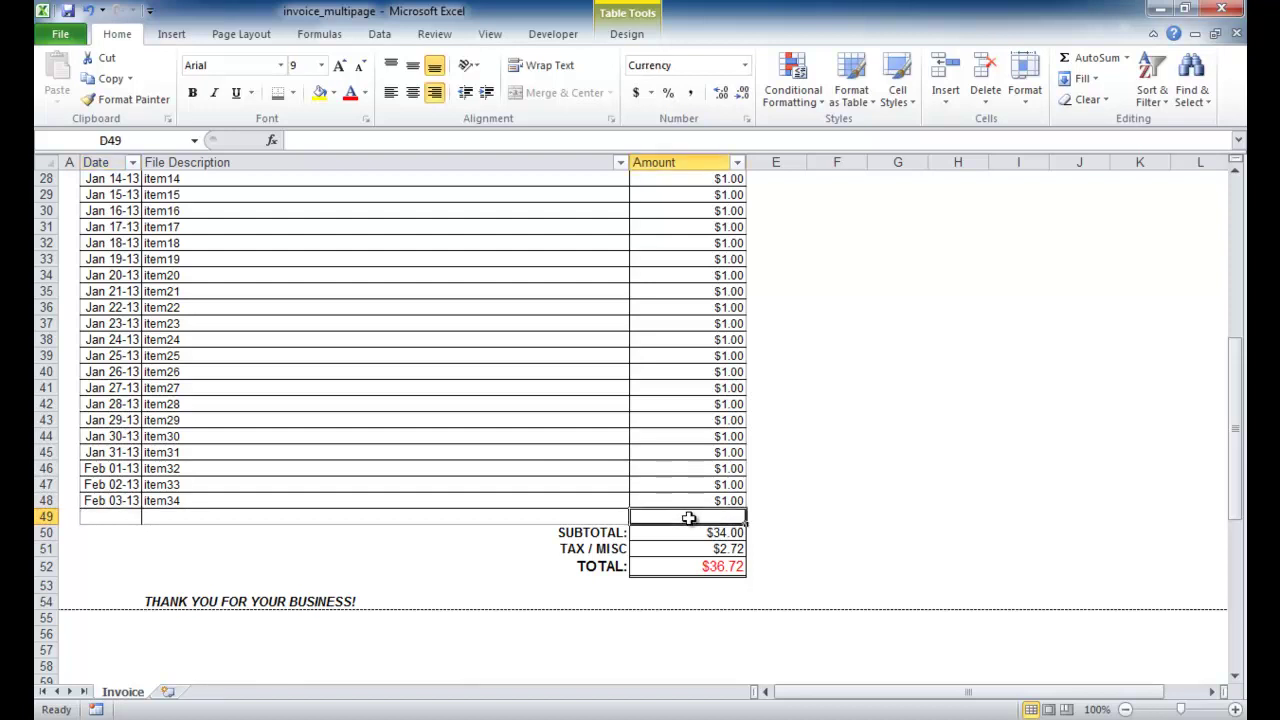
pyautogui.press('Tab')
pyautogui.press('Tab')
pyautogui.press('Tab')
pyautogui.press('Tab')
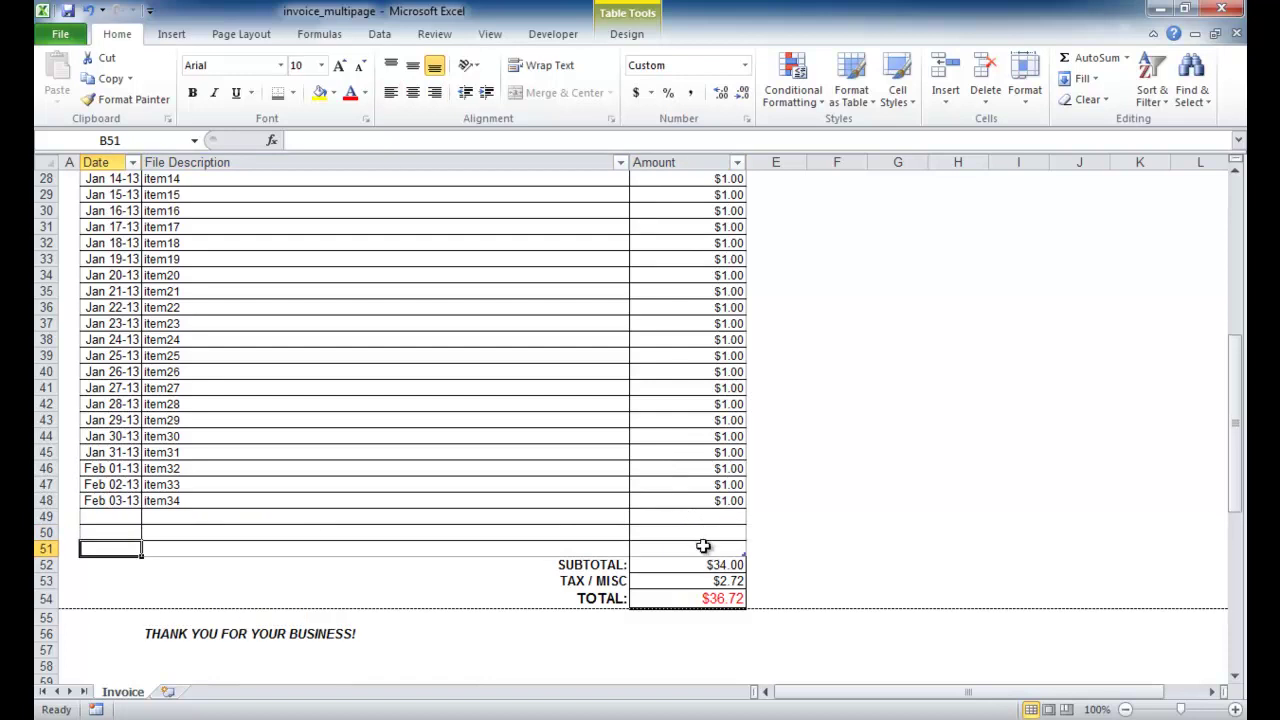
pyautogui.click(703, 546)
pyautogui.press('Tab')
pyautogui.click(703, 566)
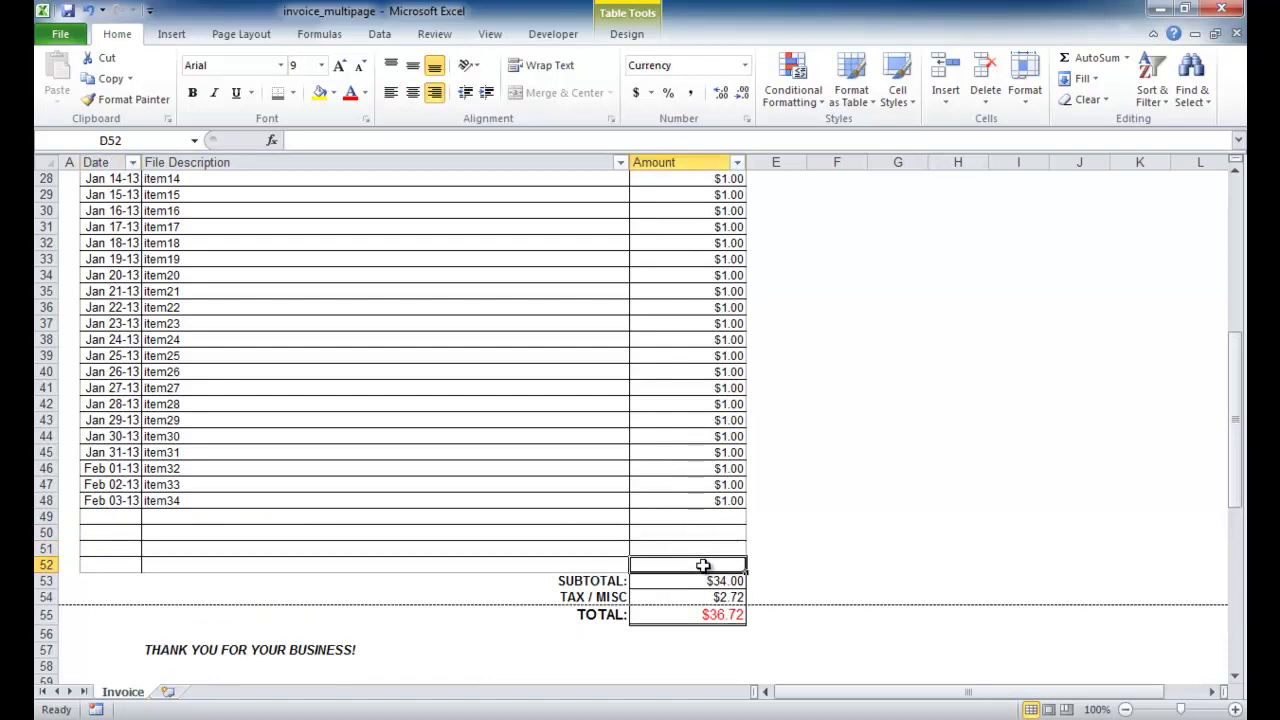
pyautogui.press('Tab')
pyautogui.click(700, 583)
pyautogui.press('Tab')
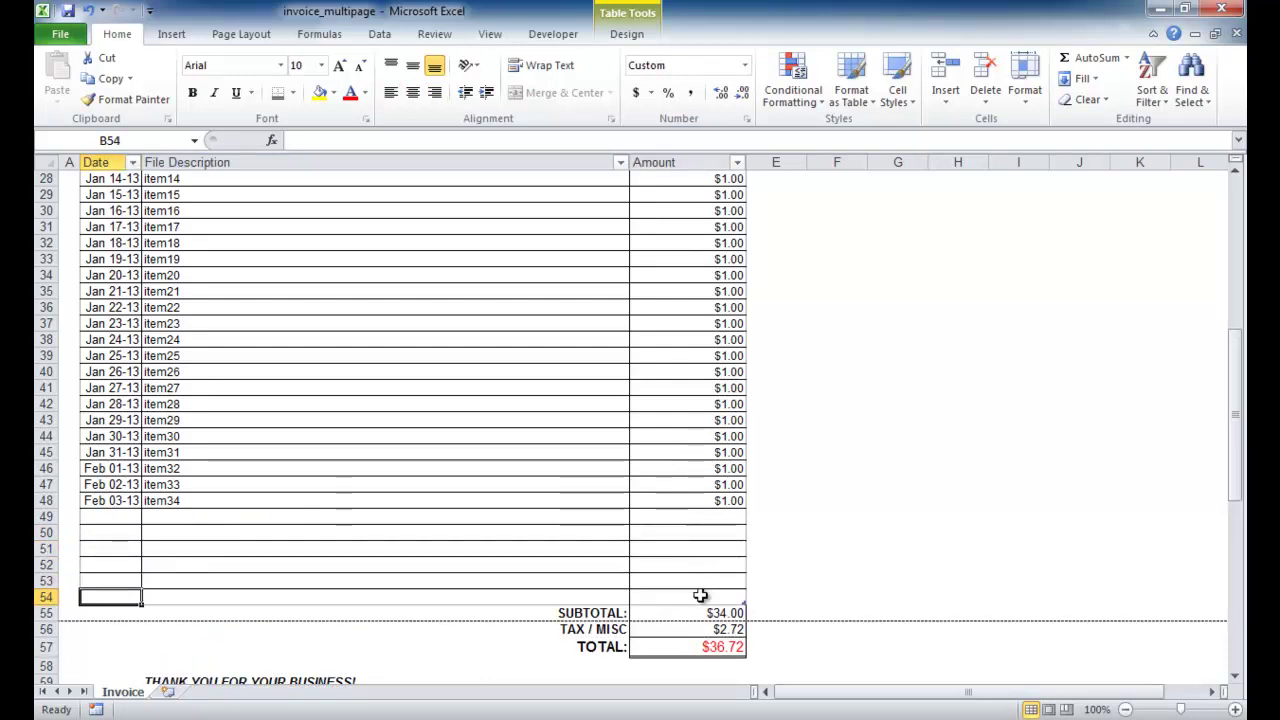
pyautogui.click(700, 598)
pyautogui.press('Tab')
pyautogui.click(700, 613)
pyautogui.press('Tab')
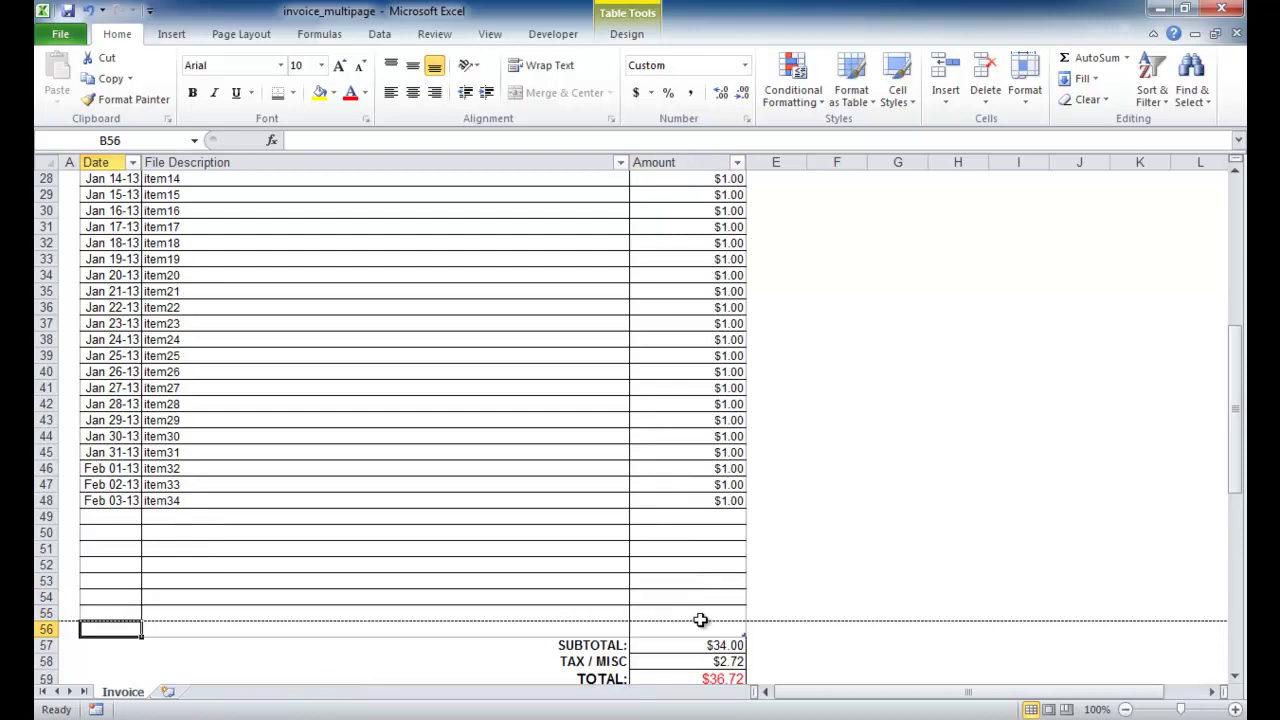
pyautogui.click(700, 628)
pyautogui.press('Tab')
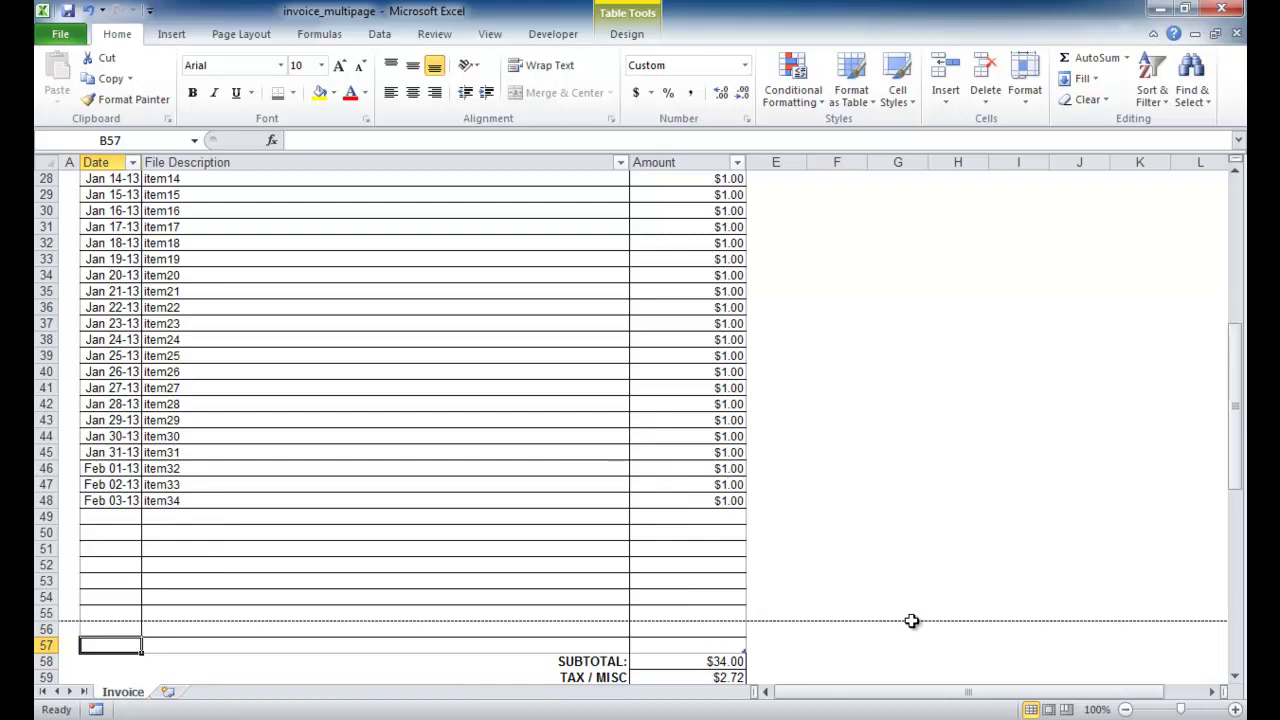
# - Autofill the item34 row's series down through row 57, and copy its $1.00 amount into D49:D57
pyautogui.scroll(-2, 841, 619)
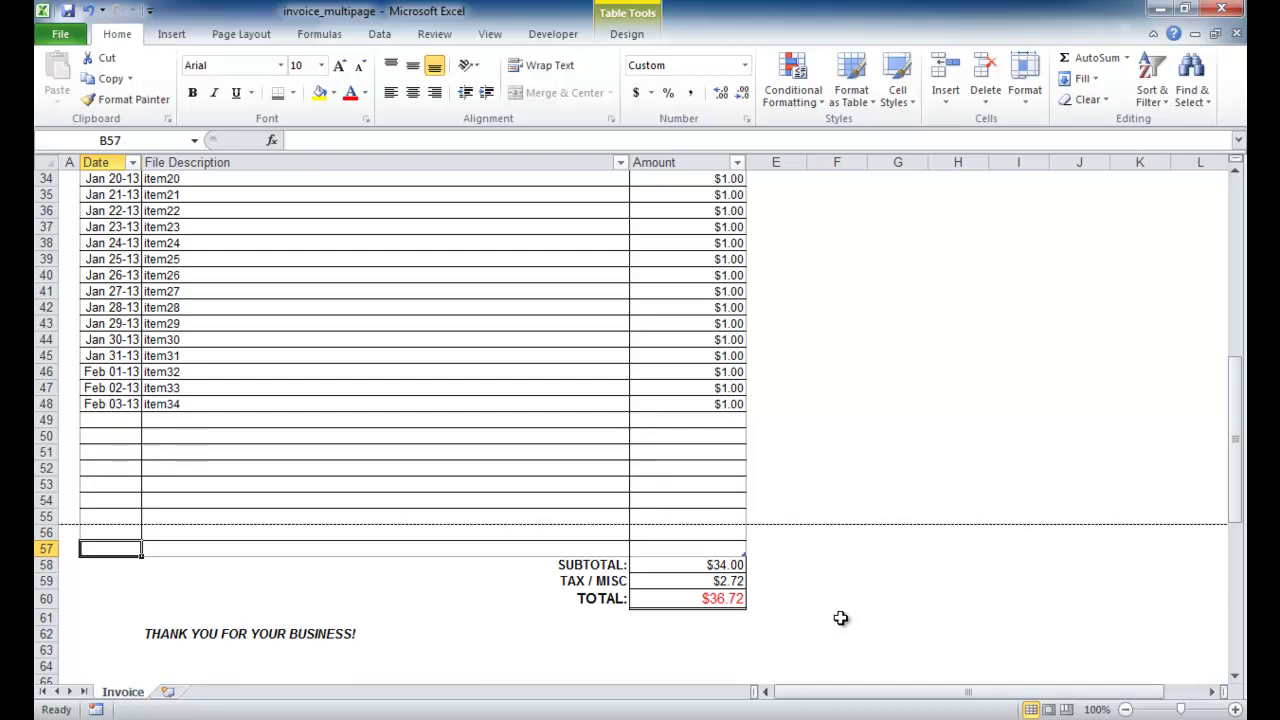
pyautogui.moveTo(116, 403); pyautogui.dragTo(738, 550)
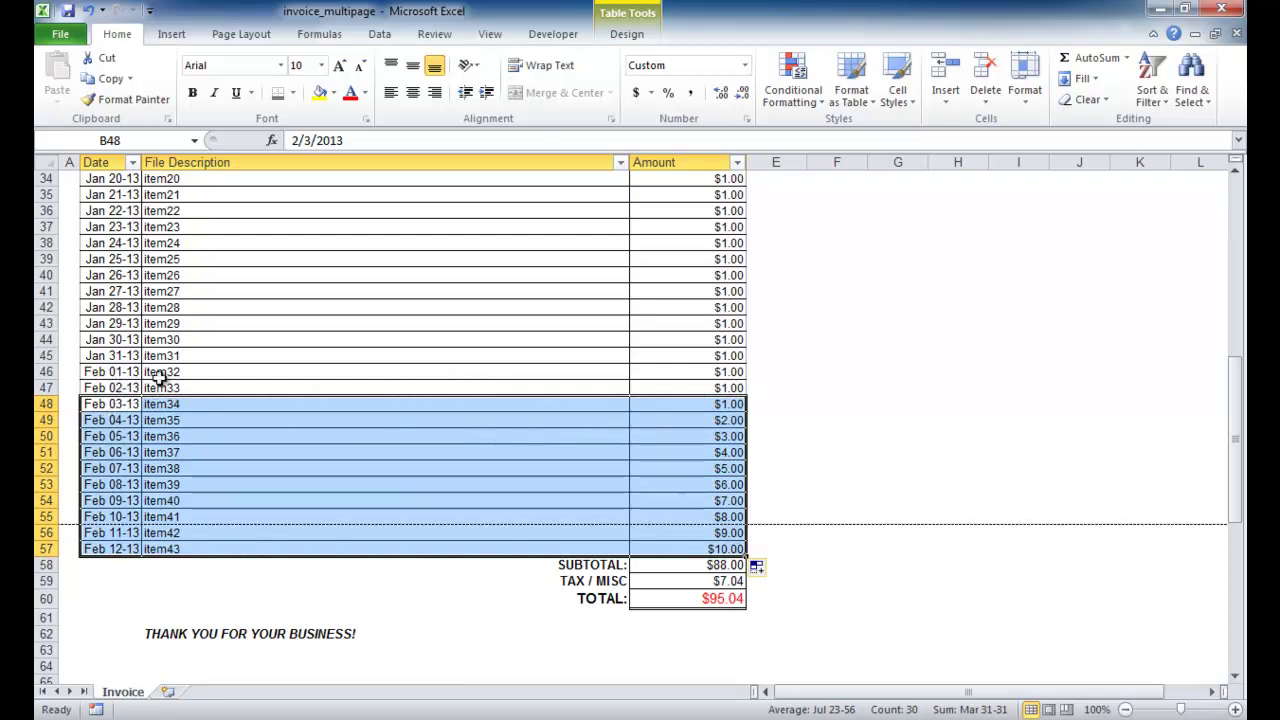
pyautogui.click(721, 404)
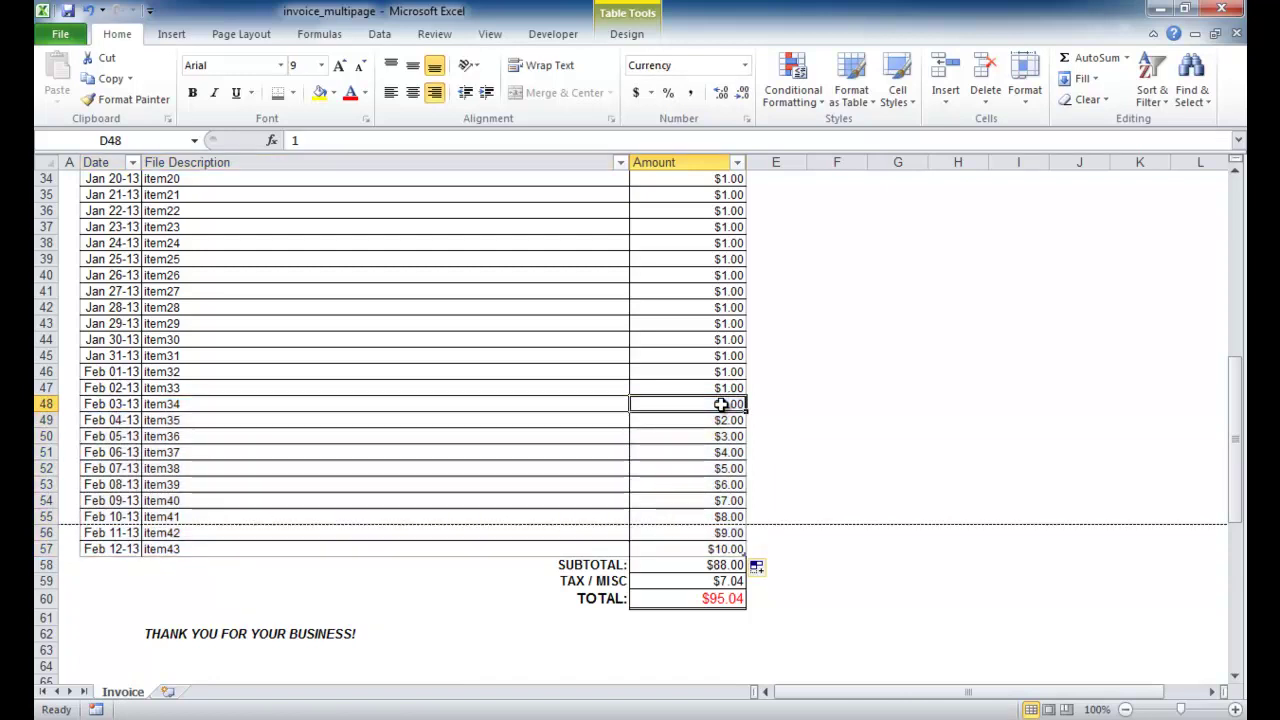
pyautogui.hotkey('ctrl', 'c')
pyautogui.moveTo(723, 420); pyautogui.dragTo(716, 537)
pyautogui.hotkey('ctrl', 'v')
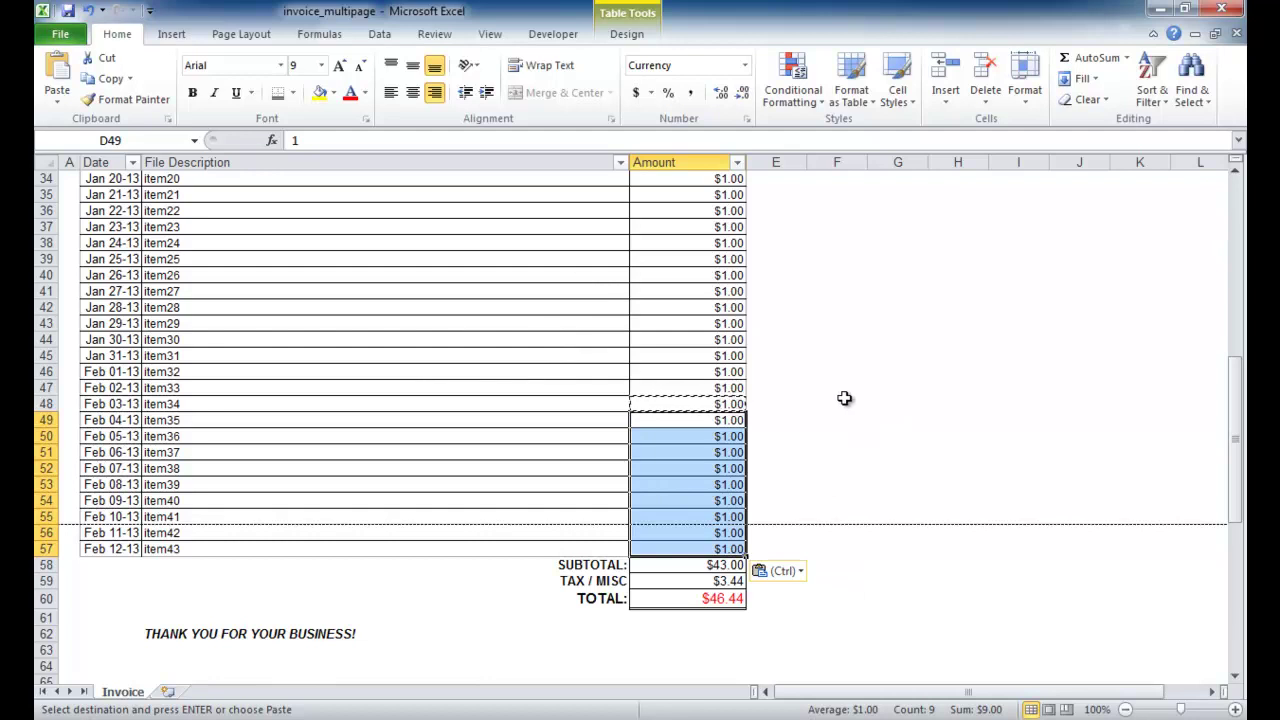
# - Preview both printed pages of the invoice, checking the repeated header and the page break, and return to the worksheet
pyautogui.press('Escape')
pyautogui.hotkey('ctrl', 'p')
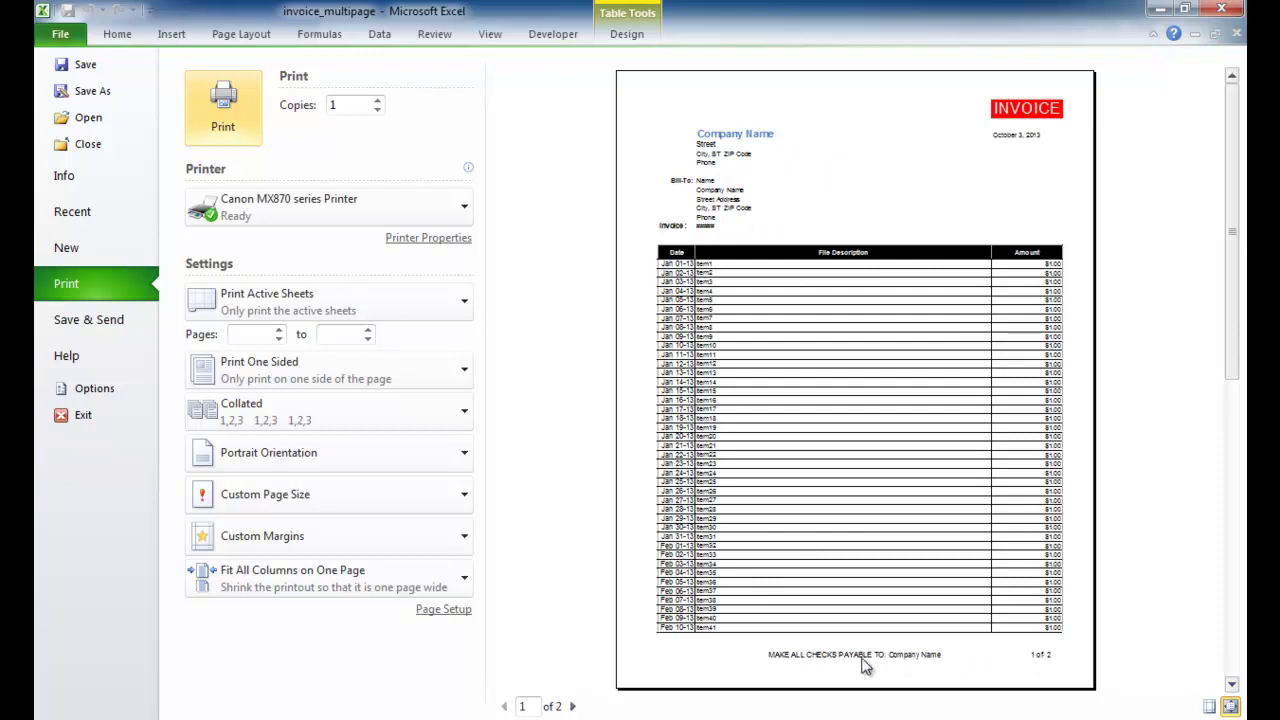
pyautogui.click(572, 706)
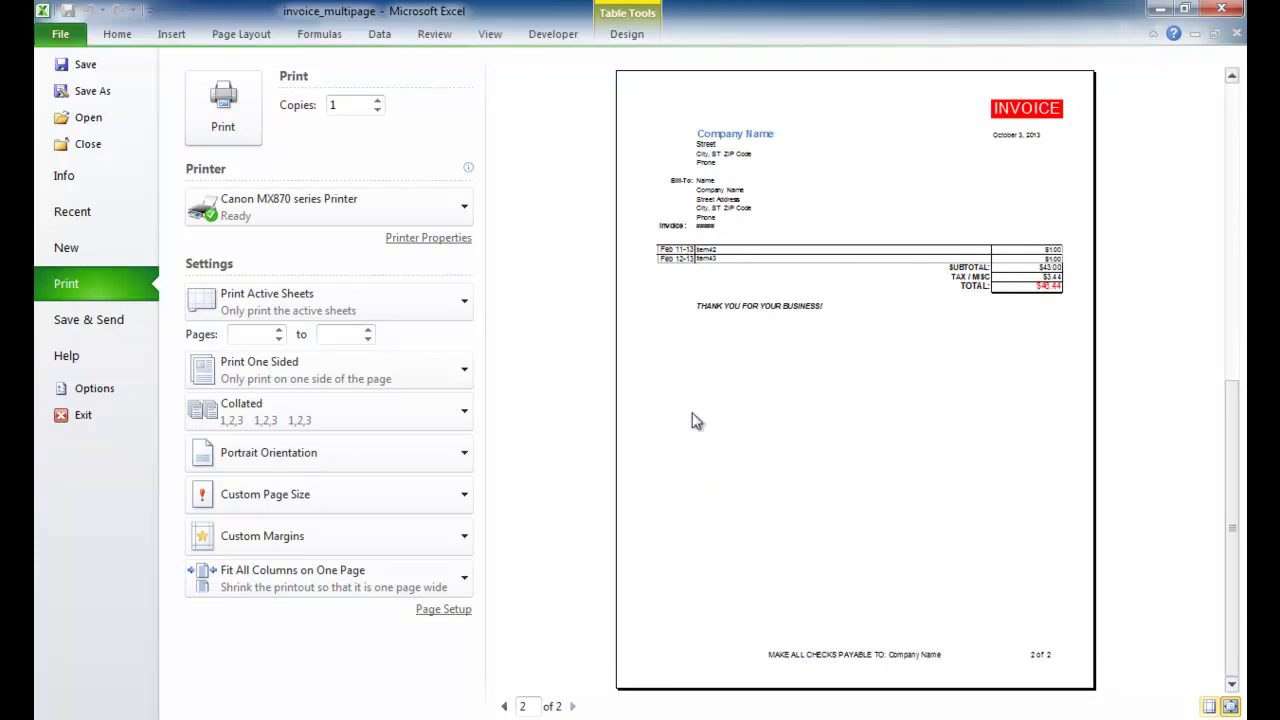
pyautogui.press('Escape')
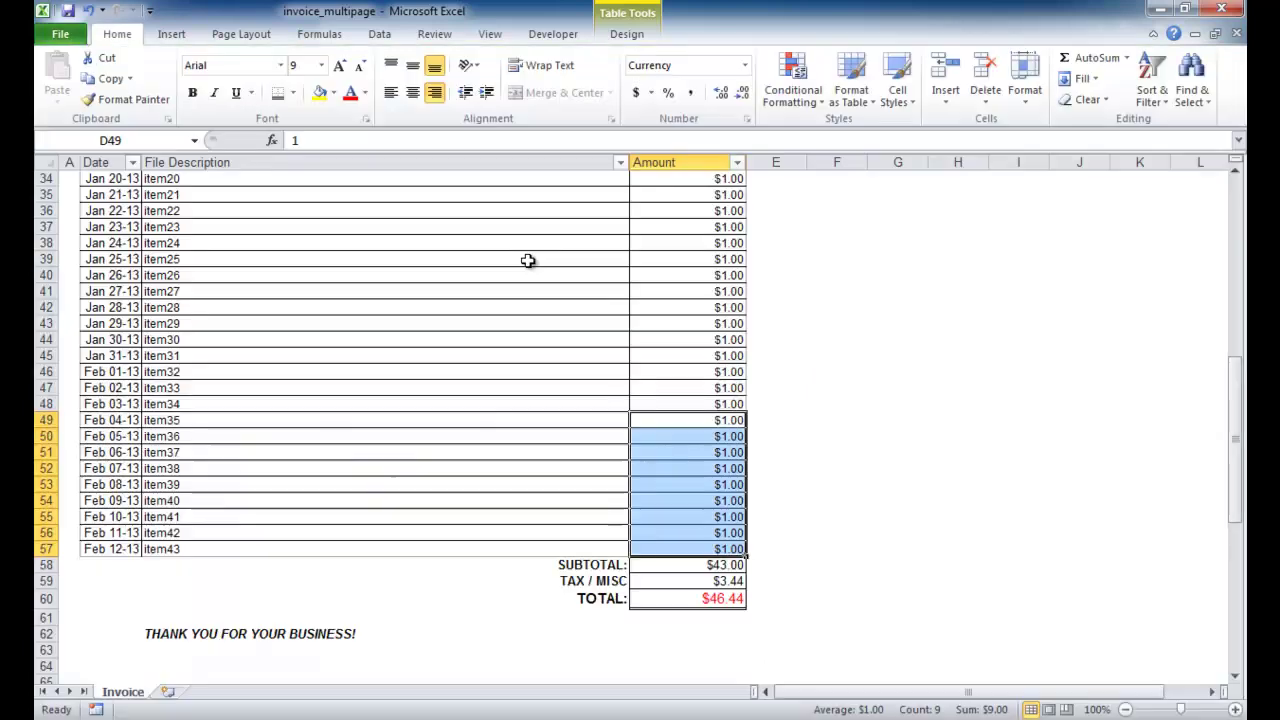
# - Copy header rows 1 through 13 of the Invoice sheet into a new worksheet, starting at A1
pyautogui.scroll(-15, 682, 418)
pyautogui.scroll(20, 682, 418)
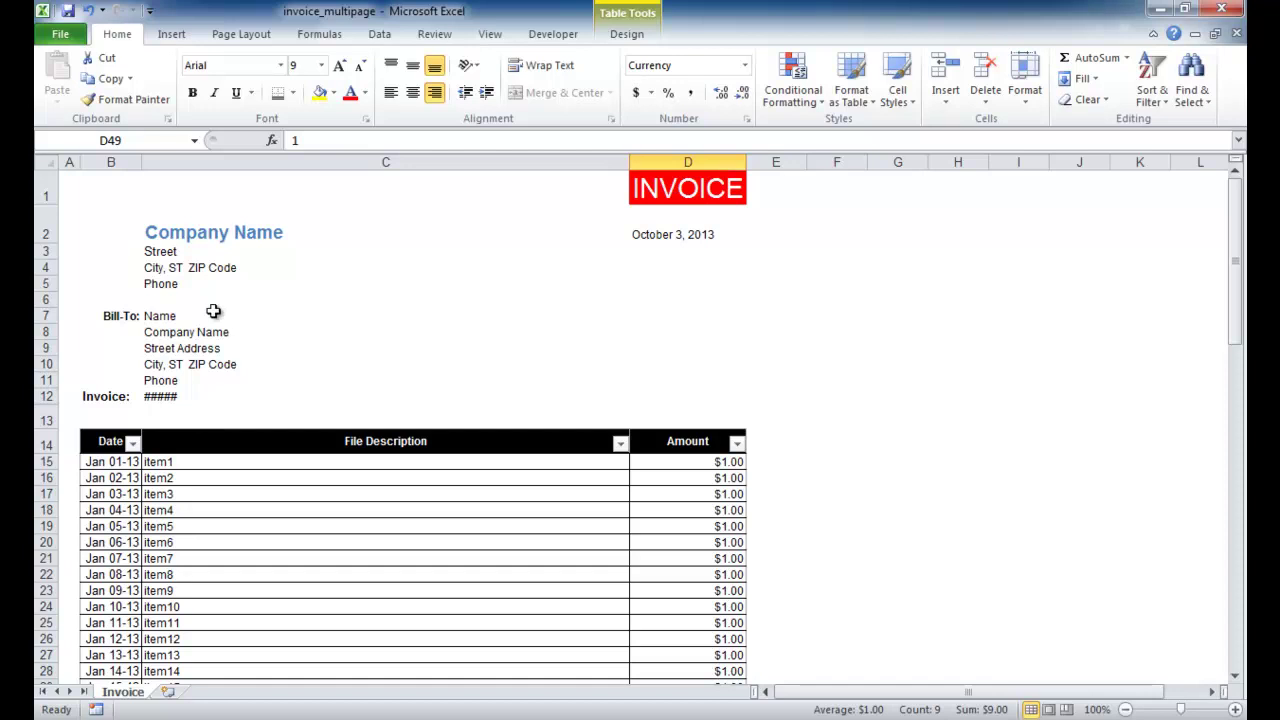
pyautogui.moveTo(37, 187); pyautogui.dragTo(36, 408)
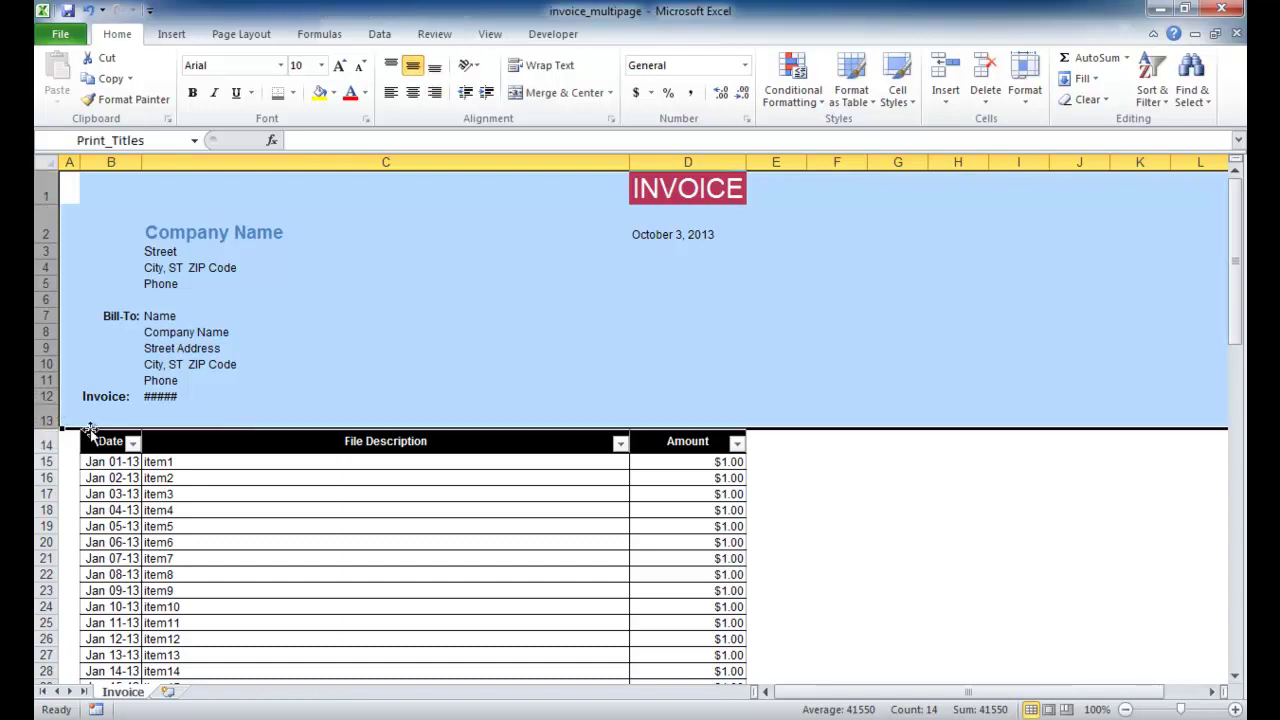
pyautogui.hotkey('ctrl', 'c')
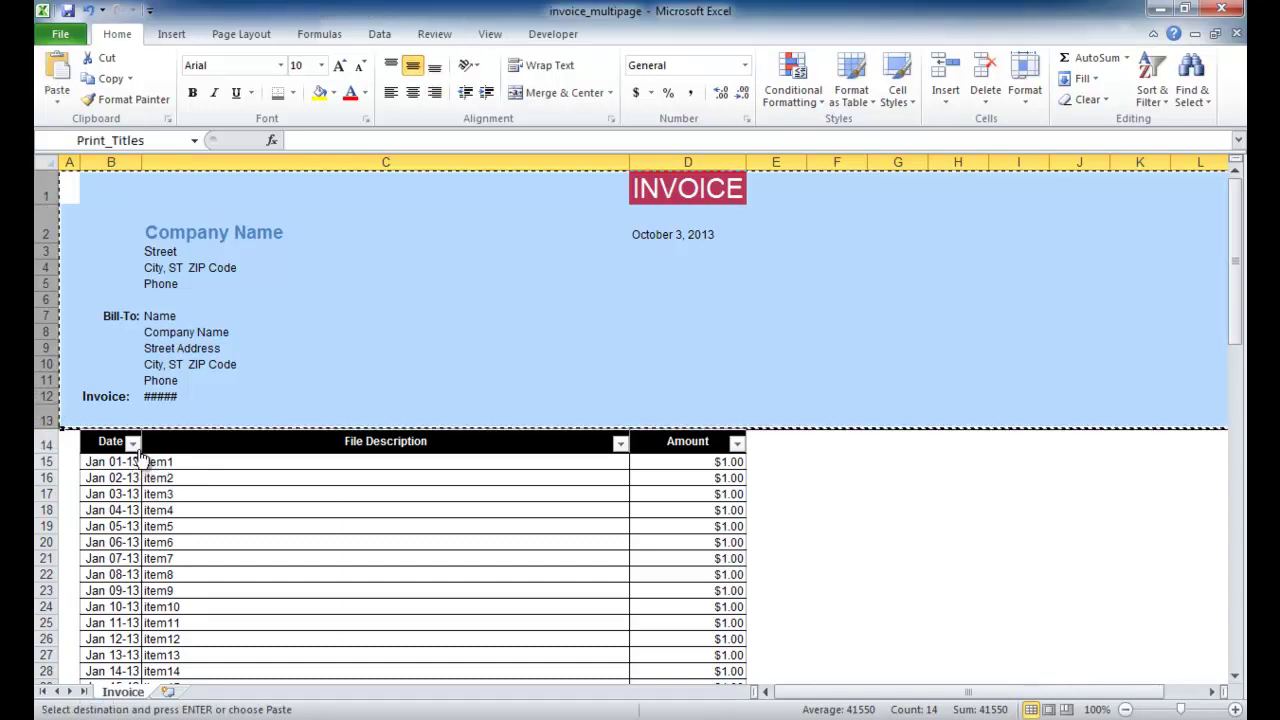
pyautogui.click(168, 692)
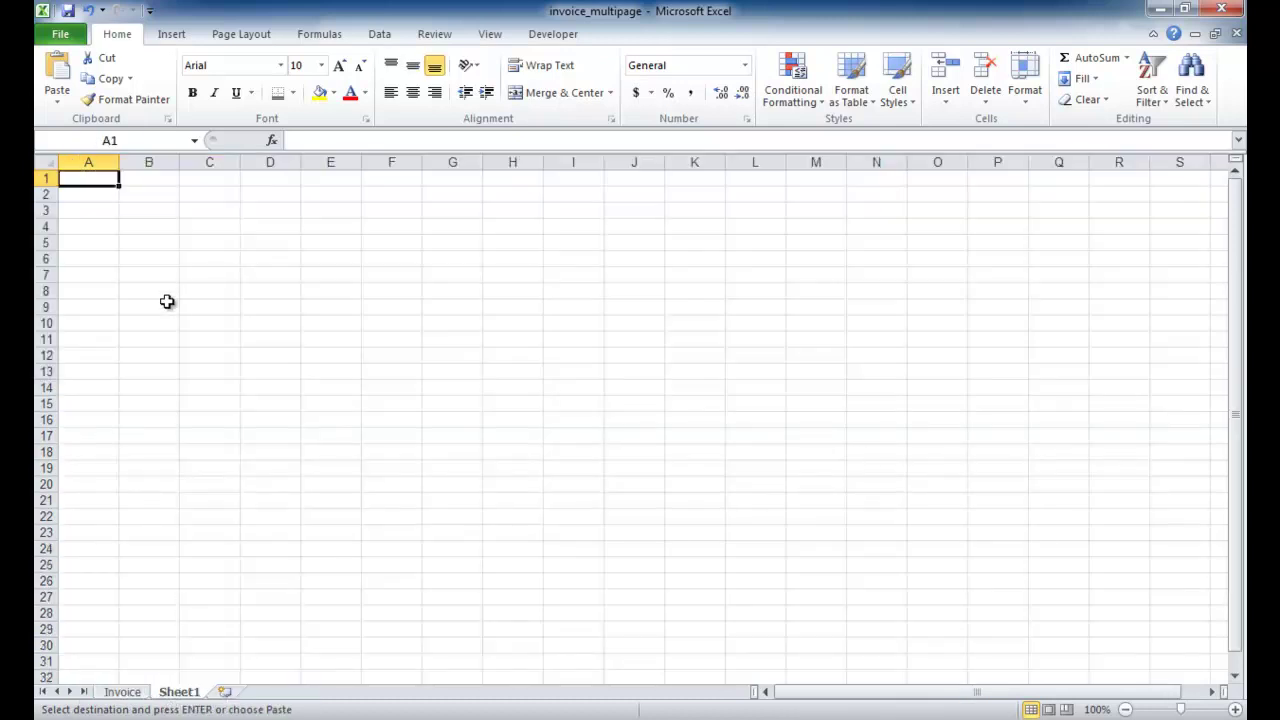
pyautogui.hotkey('ctrl', 'v')
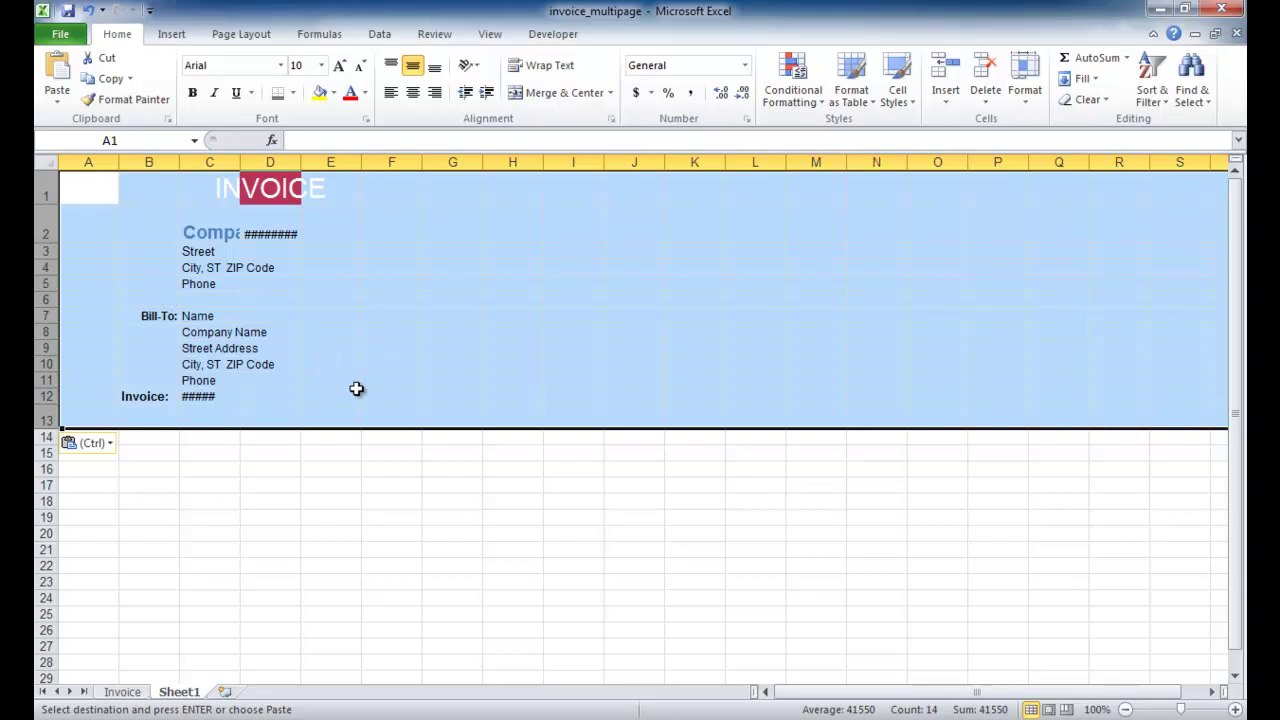
pyautogui.click(428, 421)
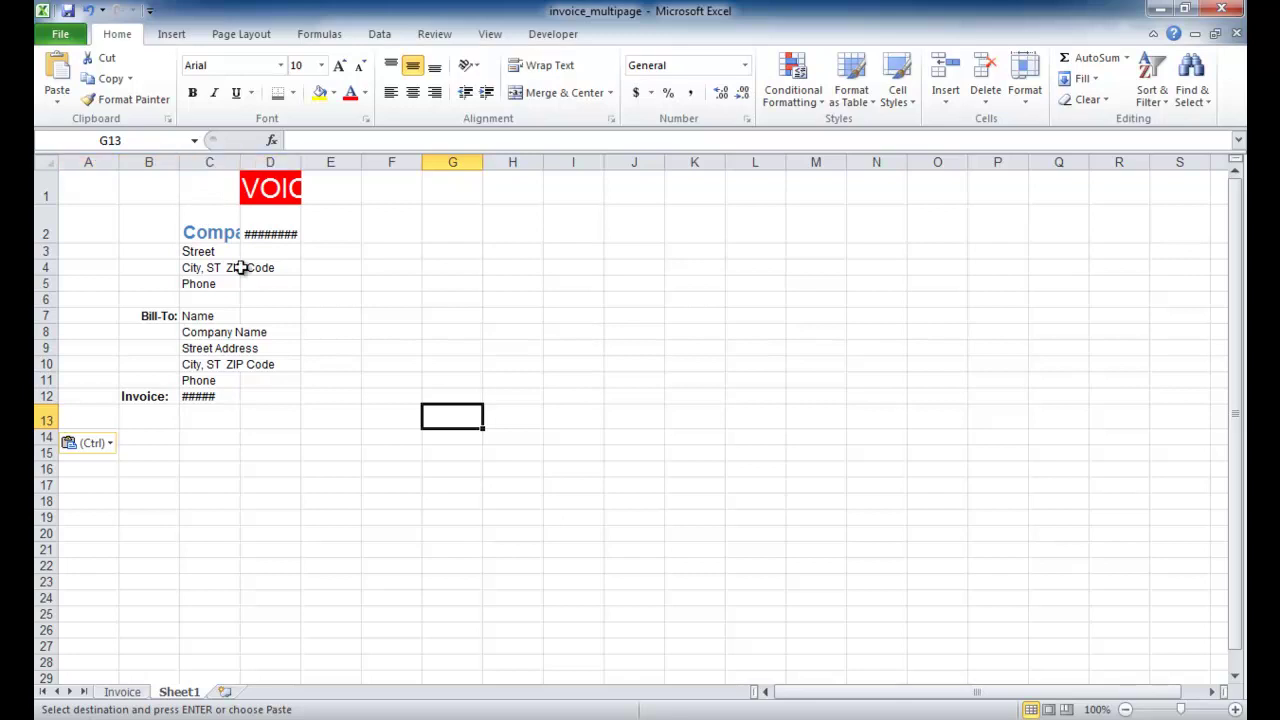
# - Copy the table header and first two item rows, B14:D16, from the Invoice sheet to B14 on Sheet1
pyautogui.click(122, 691)
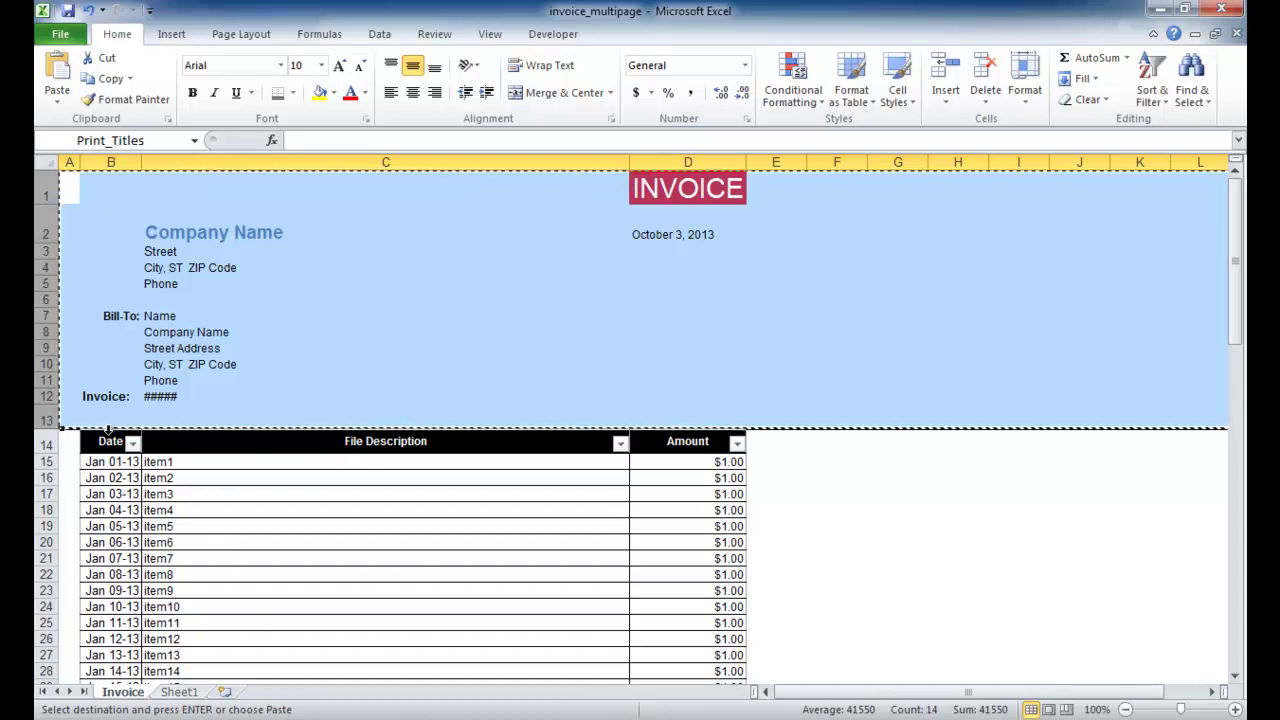
pyautogui.moveTo(106, 436); pyautogui.dragTo(420, 450)
pyautogui.moveTo(114, 438); pyautogui.dragTo(714, 487)
pyautogui.hotkey('ctrl', 'c')
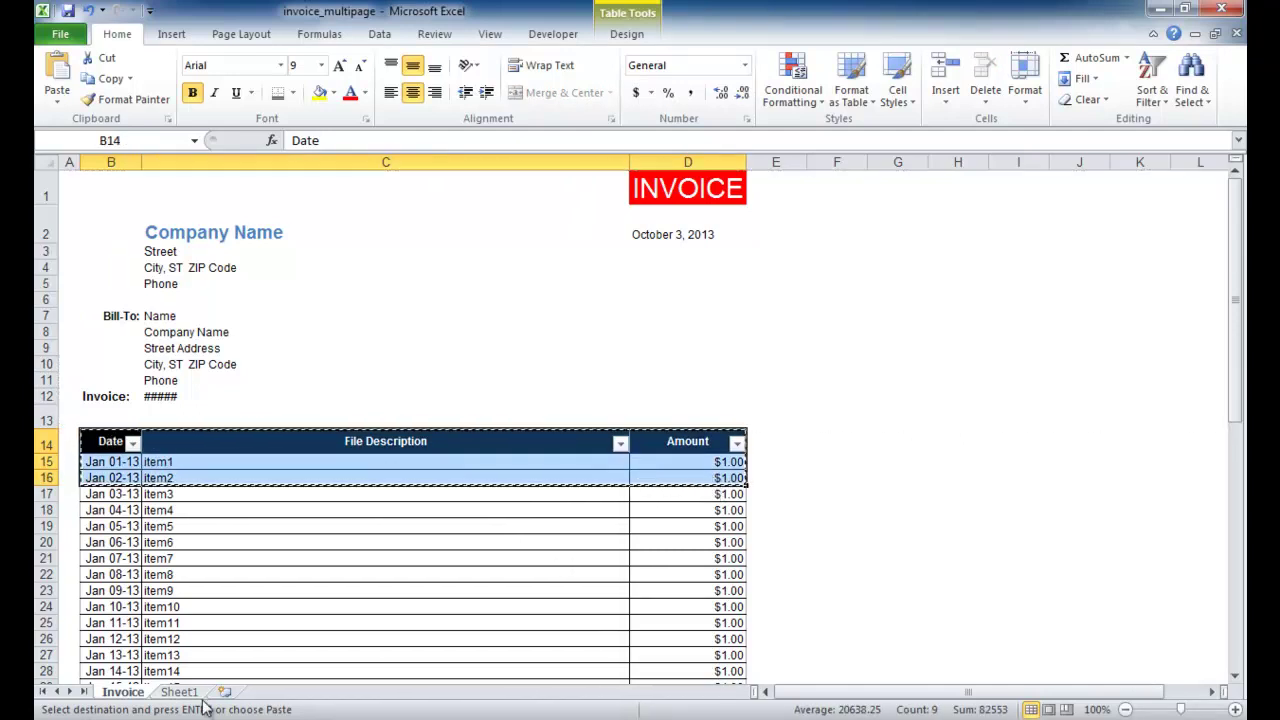
pyautogui.click(180, 692)
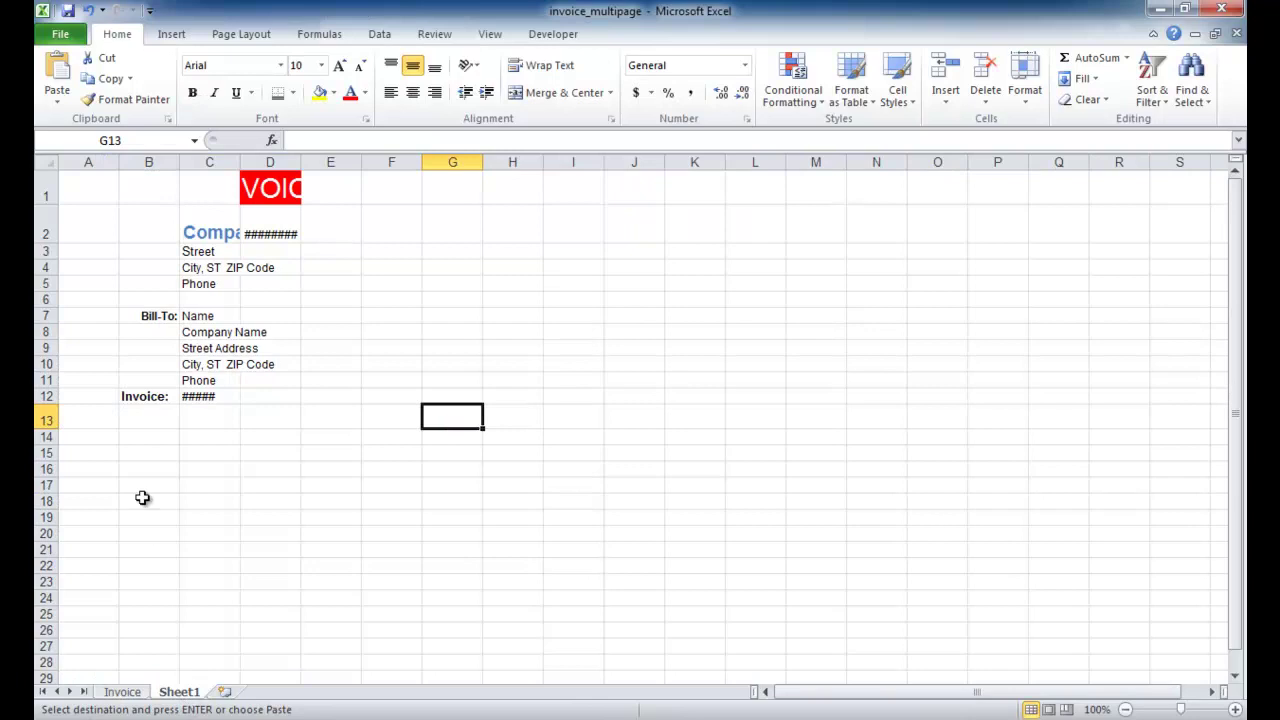
pyautogui.click(138, 438)
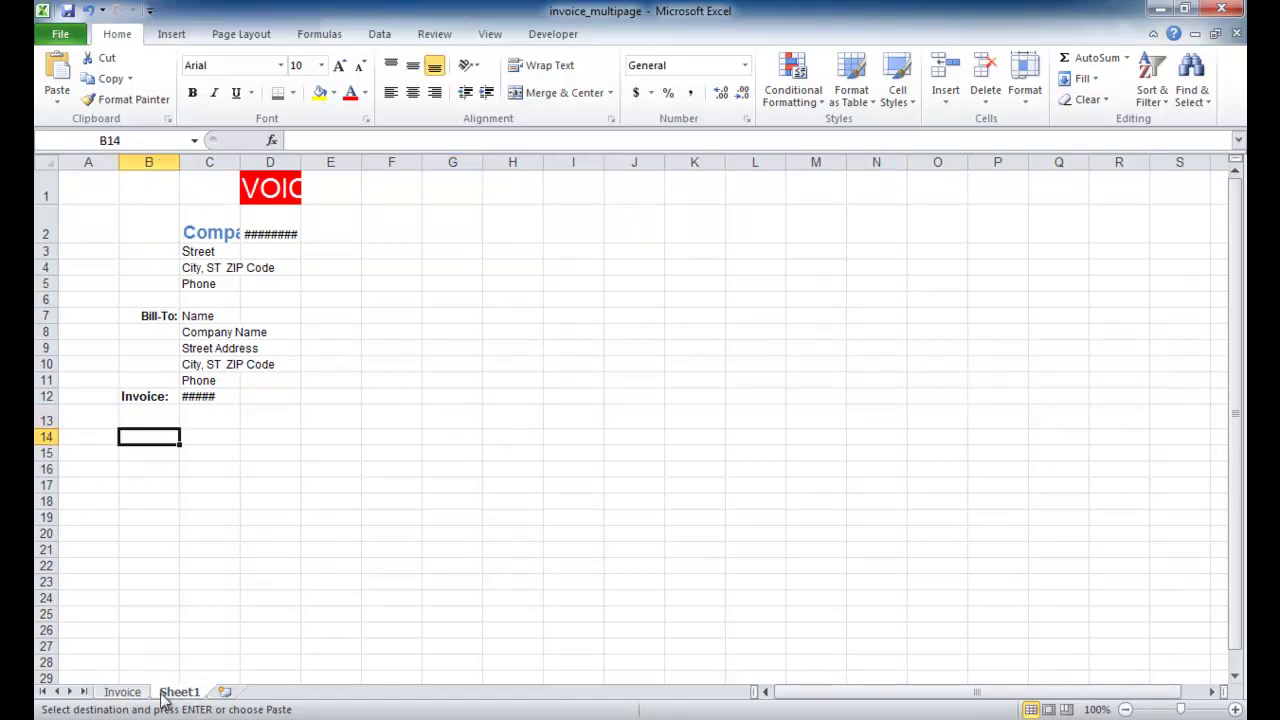
pyautogui.click(124, 692)
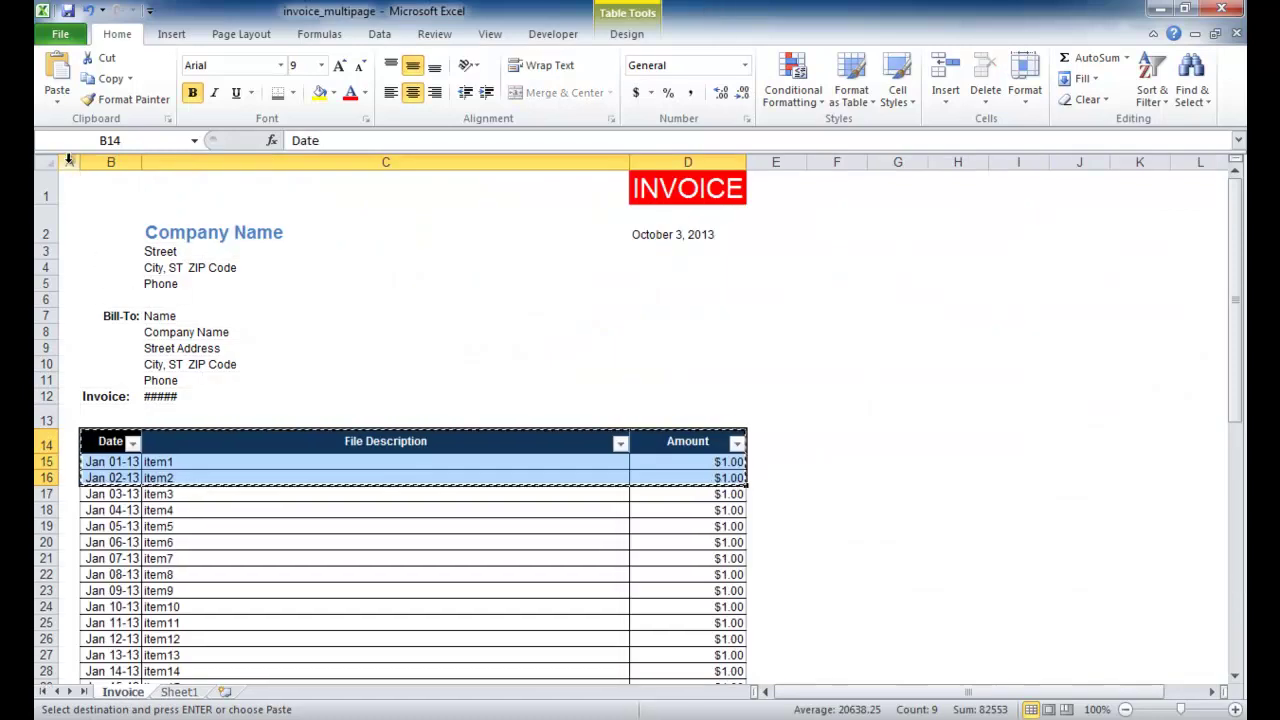
pyautogui.click(182, 689)
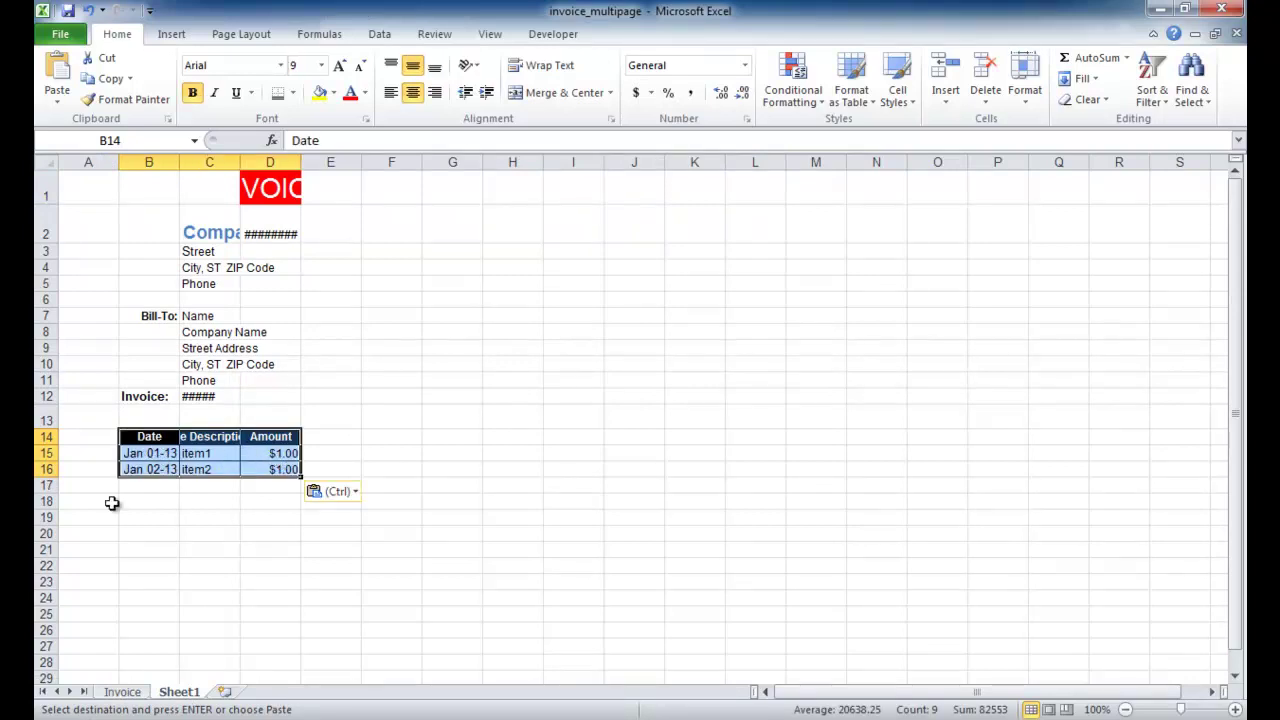
pyautogui.click(137, 695)
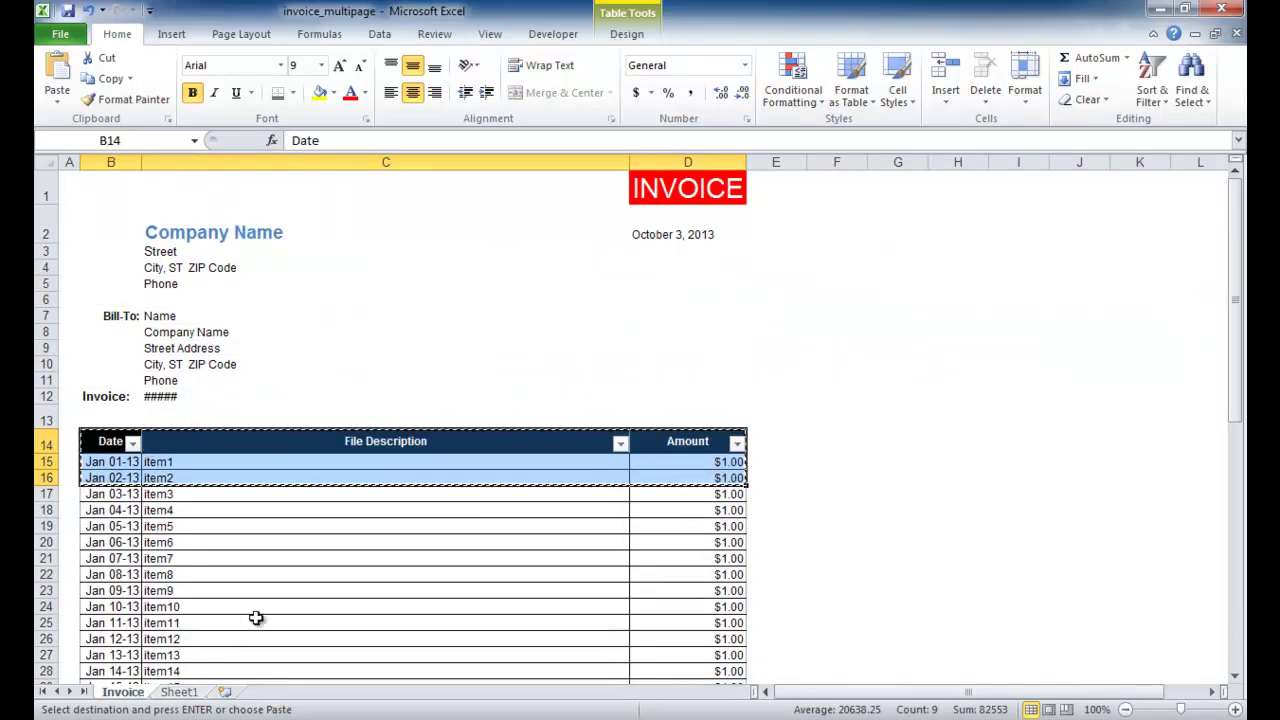
pyautogui.press('Escape')
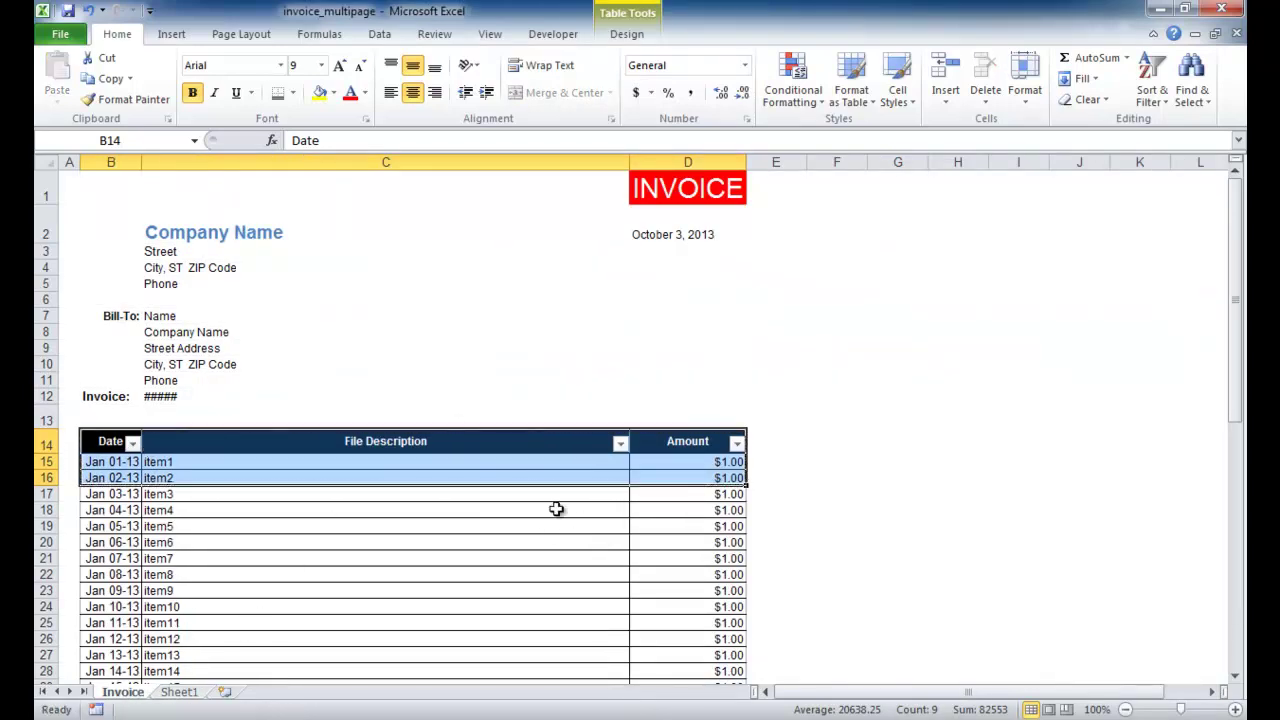
pyautogui.click(541, 527)
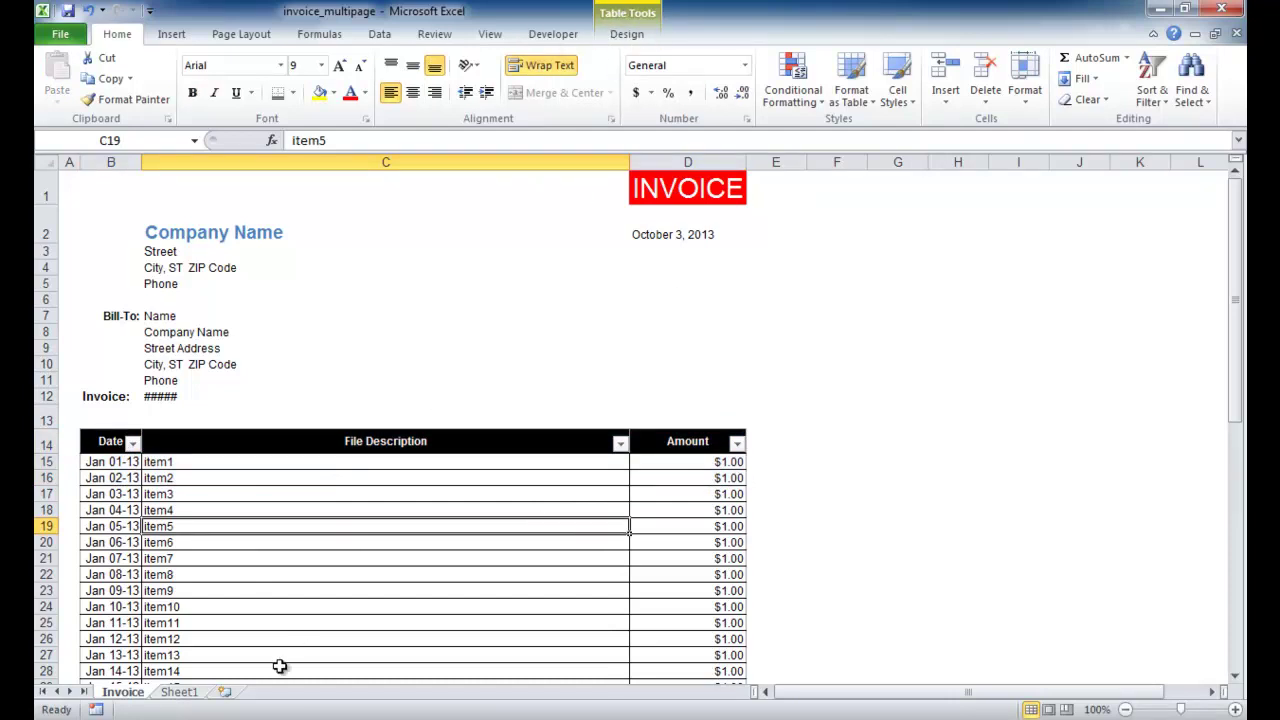
# - Convert the range B14:D16 on Sheet1 into a table with headers
pyautogui.click(180, 688)
pyautogui.click(252, 468)
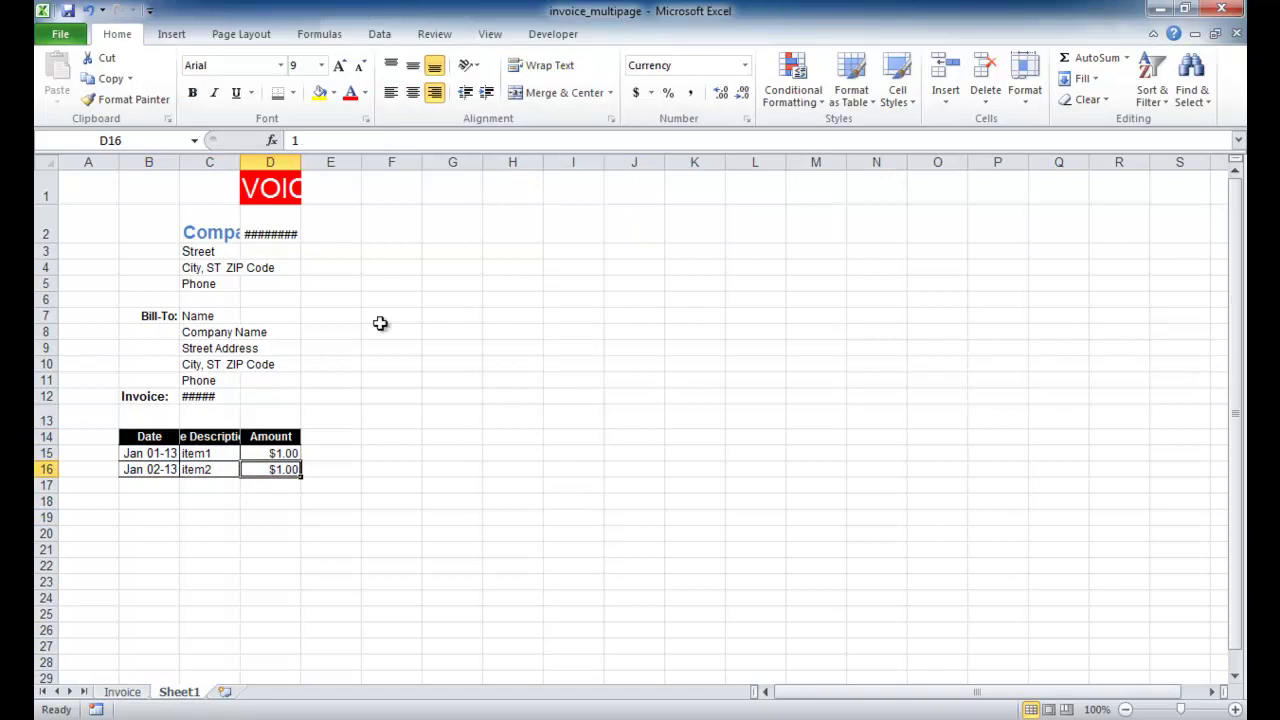
pyautogui.scroll(-1, 455, 118)
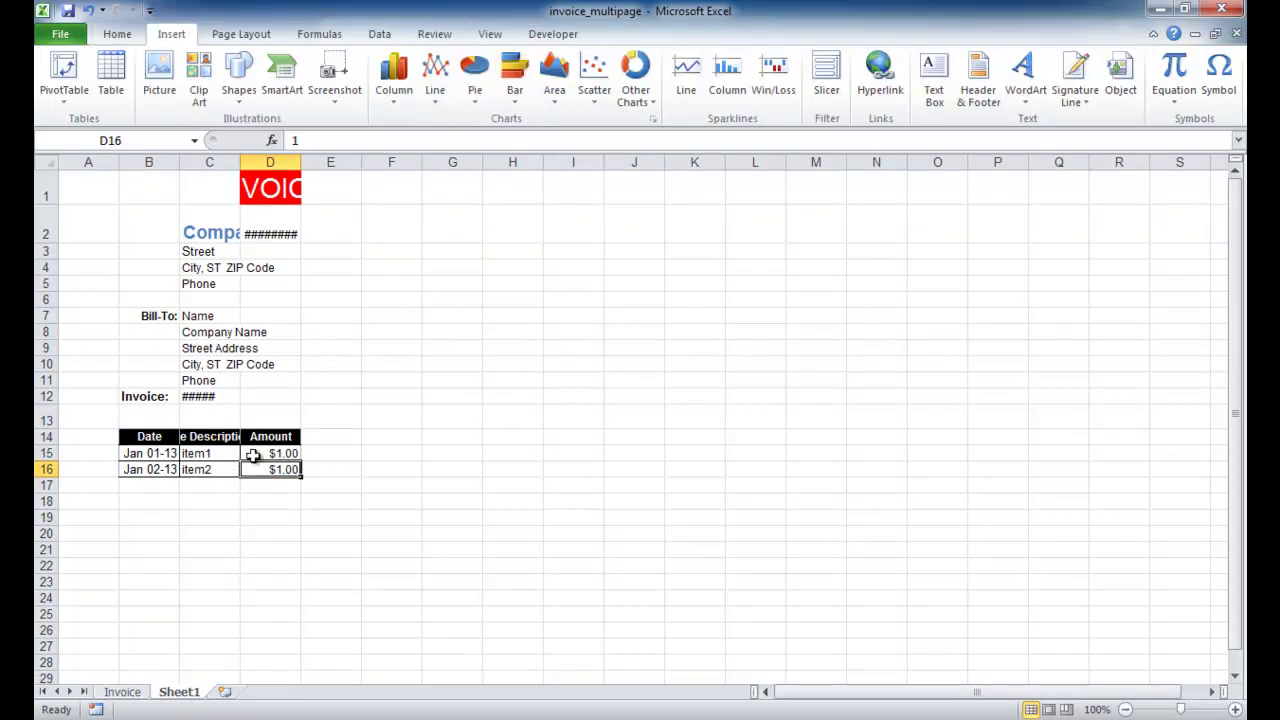
pyautogui.moveTo(150, 437); pyautogui.dragTo(266, 465)
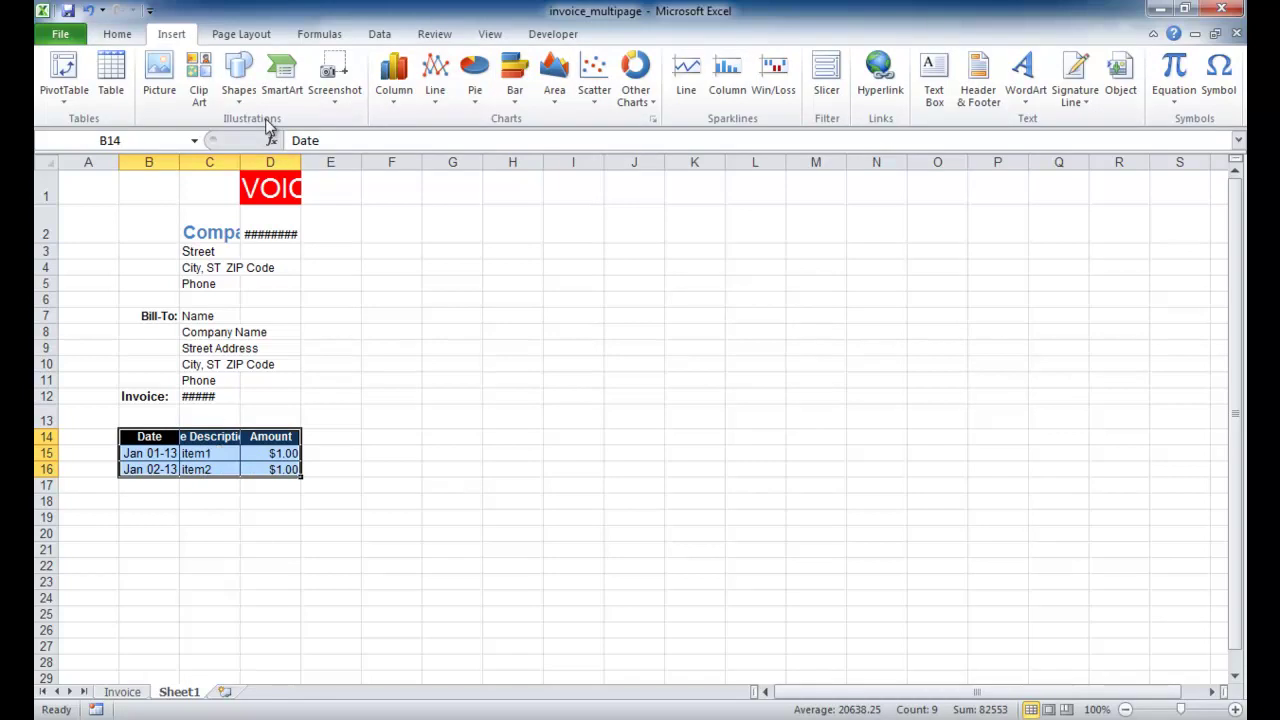
pyautogui.click(111, 75)
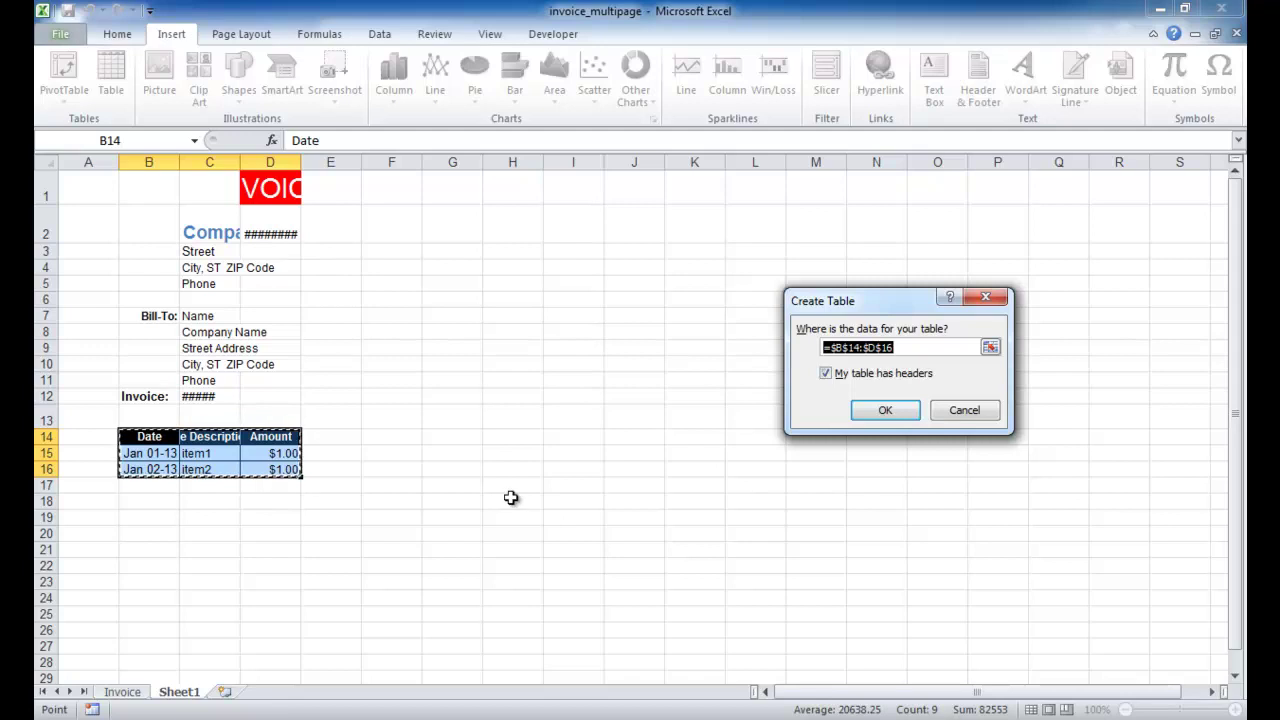
pyautogui.click(881, 421)
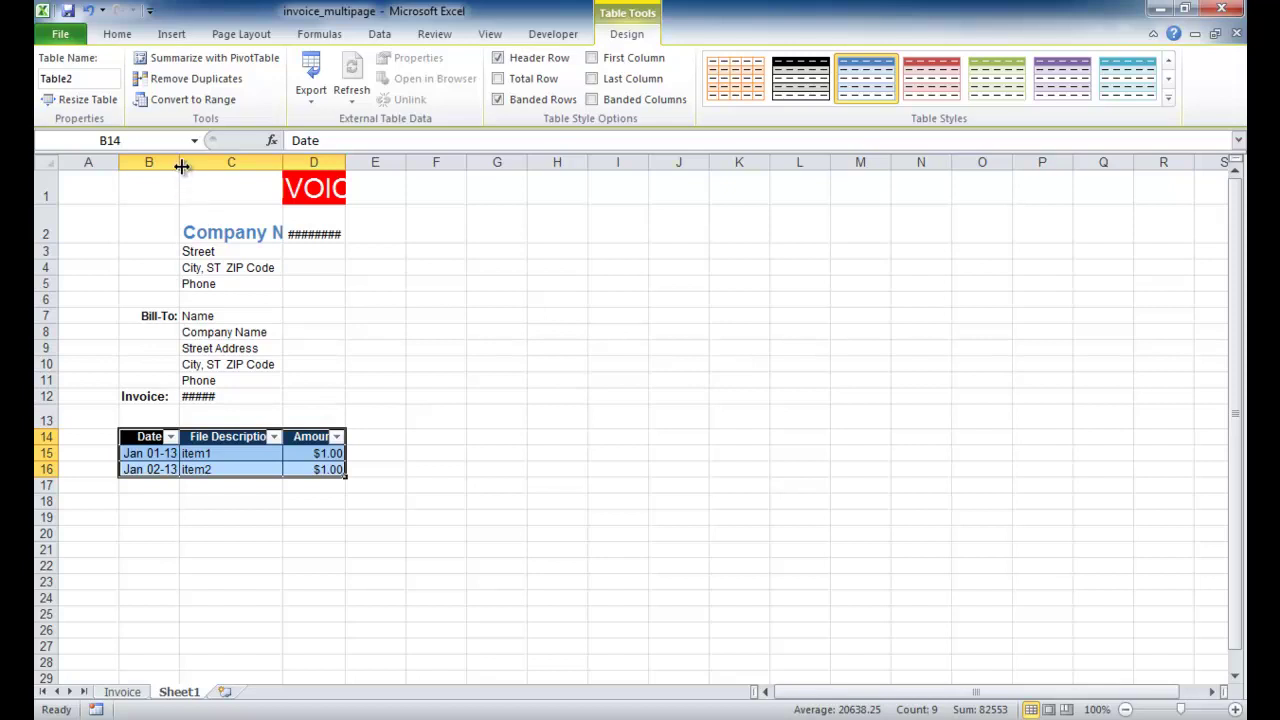
# - Widen column B slightly and column C substantially on Sheet1, and autofit column D to its contents
pyautogui.moveTo(181, 166); pyautogui.dragTo(182, 166)
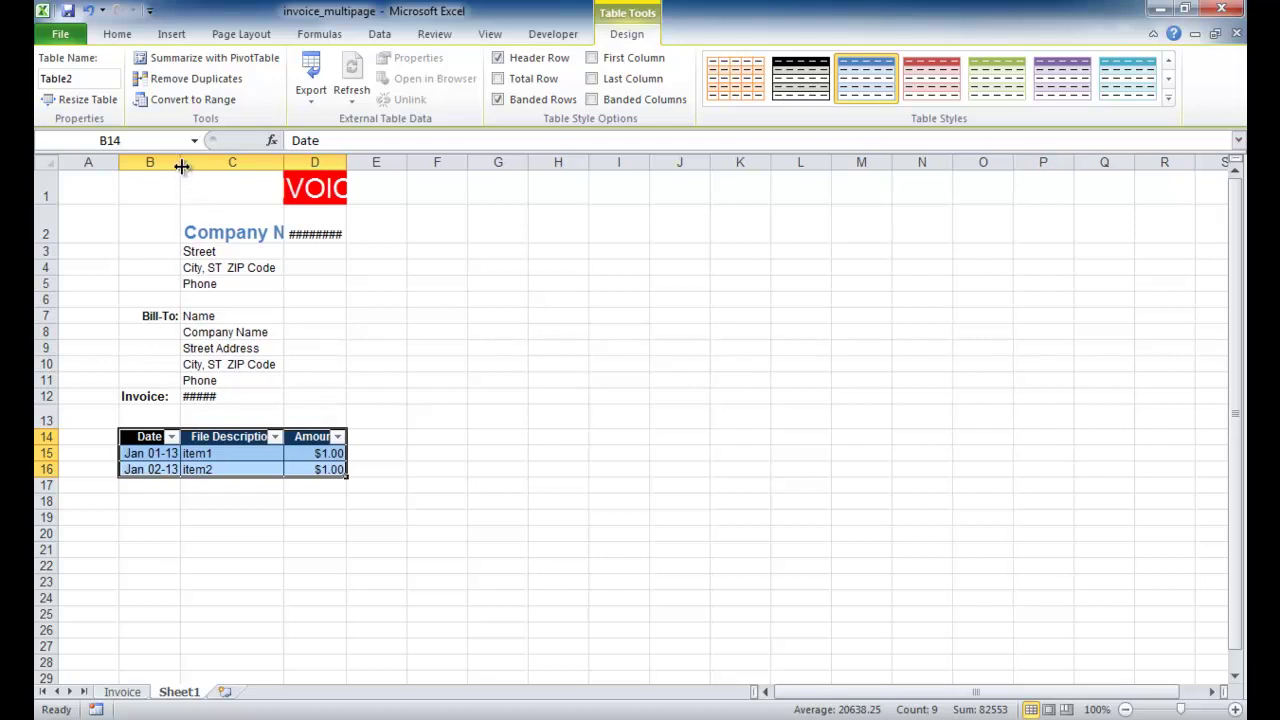
pyautogui.moveTo(284, 164); pyautogui.dragTo(568, 164)
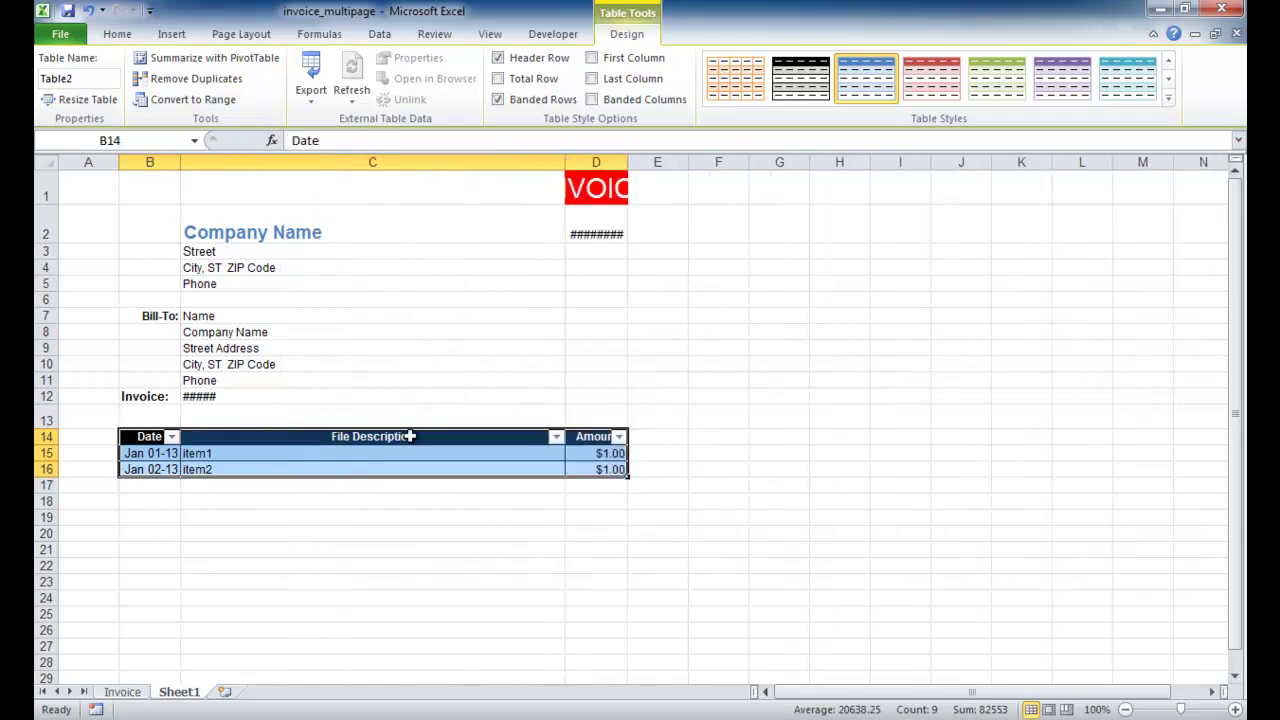
pyautogui.doubleClick(628, 164)
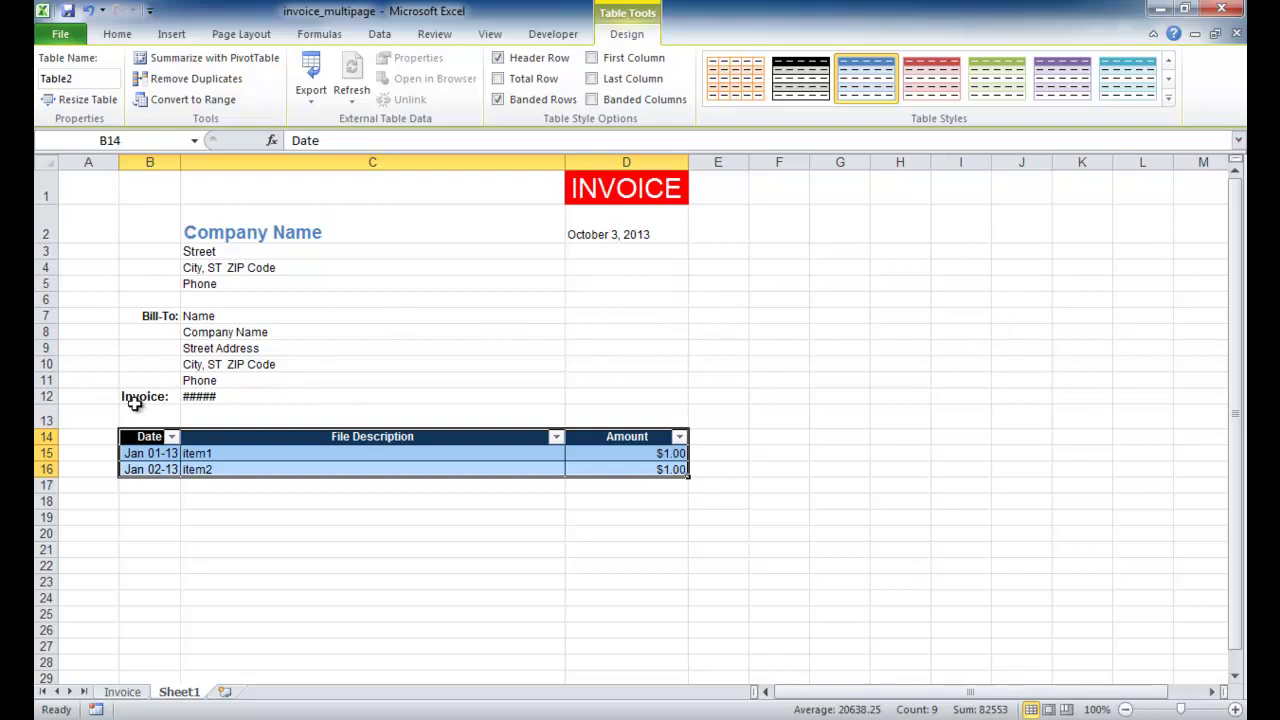
# - Extend the Sheet1 table to row 50 by filling the $1.00 amount in D16 down the Amount column
pyautogui.click(660, 469)
pyautogui.moveTo(689, 479); pyautogui.dragTo(656, 650)
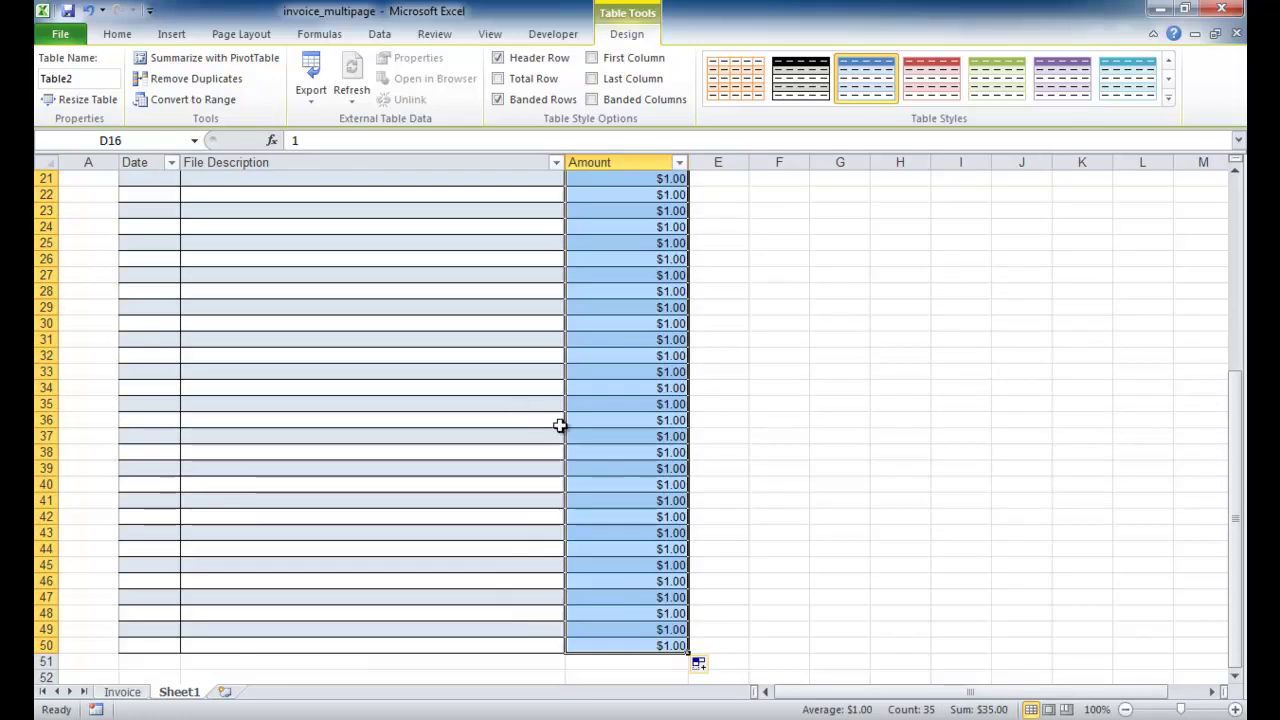
pyautogui.scroll(-10, 560, 426)
pyautogui.scroll(12, 560, 426)
pyautogui.scroll(-6, 560, 426)
pyautogui.scroll(8, 479, 404)
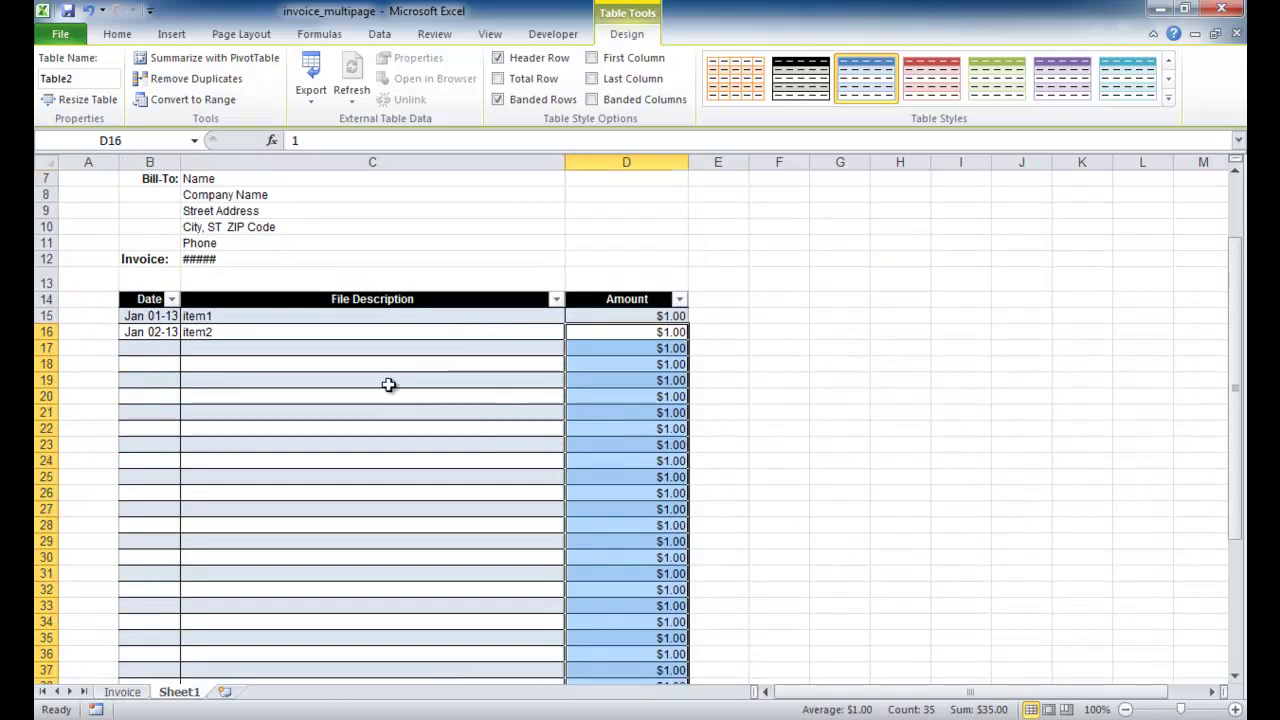
# - Autofill the date and item2 description in B16:C16 down to the end of the Sheet1 table
pyautogui.click(175, 334)
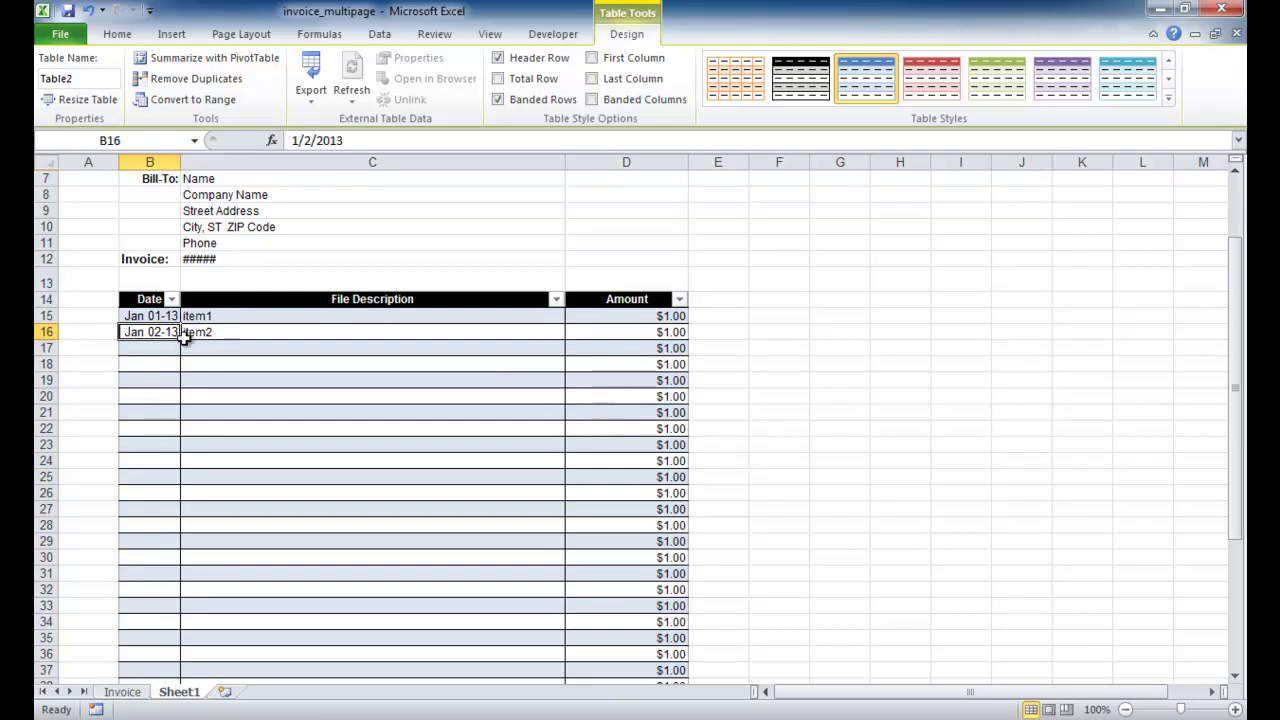
pyautogui.moveTo(167, 335); pyautogui.dragTo(491, 337)
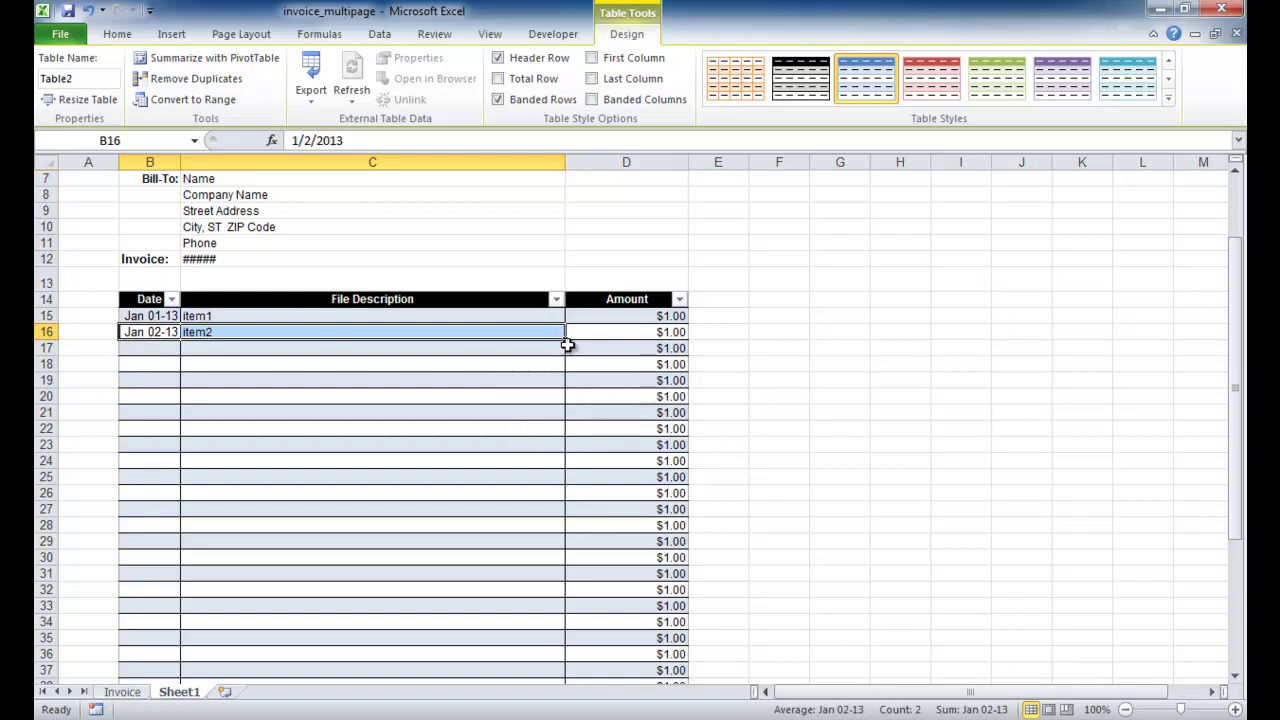
pyautogui.doubleClick(565, 340)
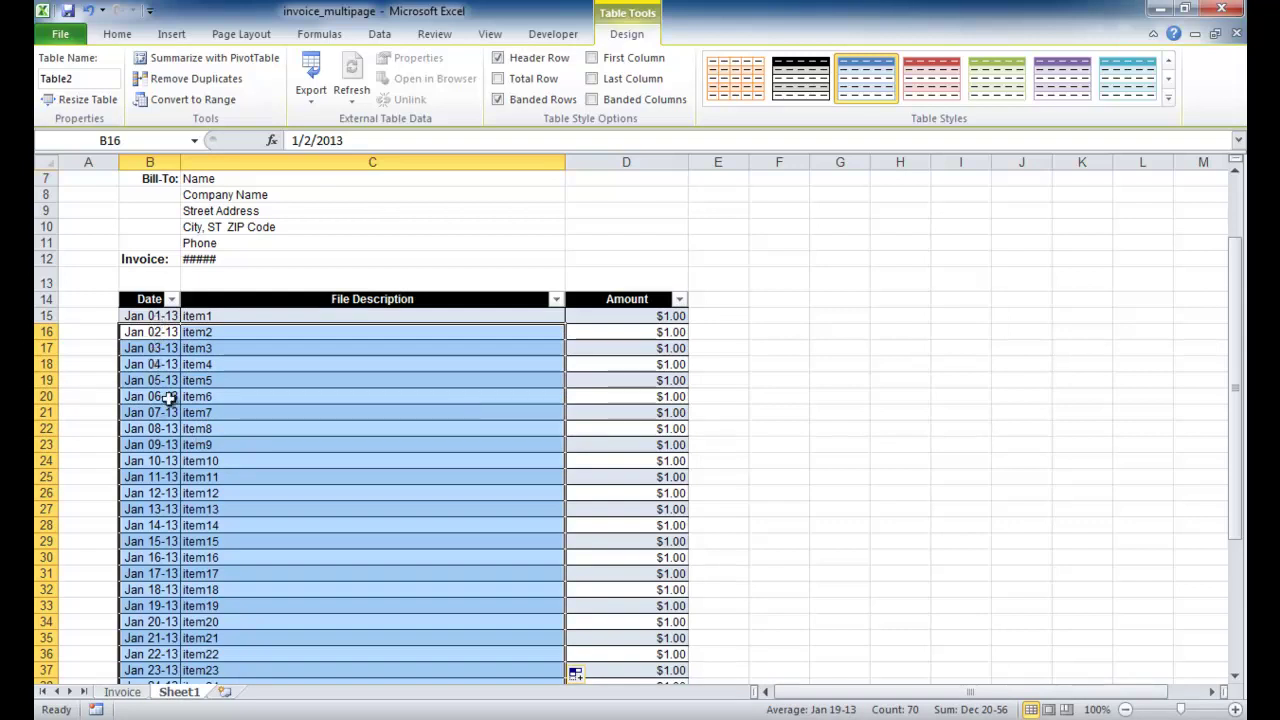
# - Look through the number format options for the first date in B15 without changing its format
pyautogui.click(152, 316)
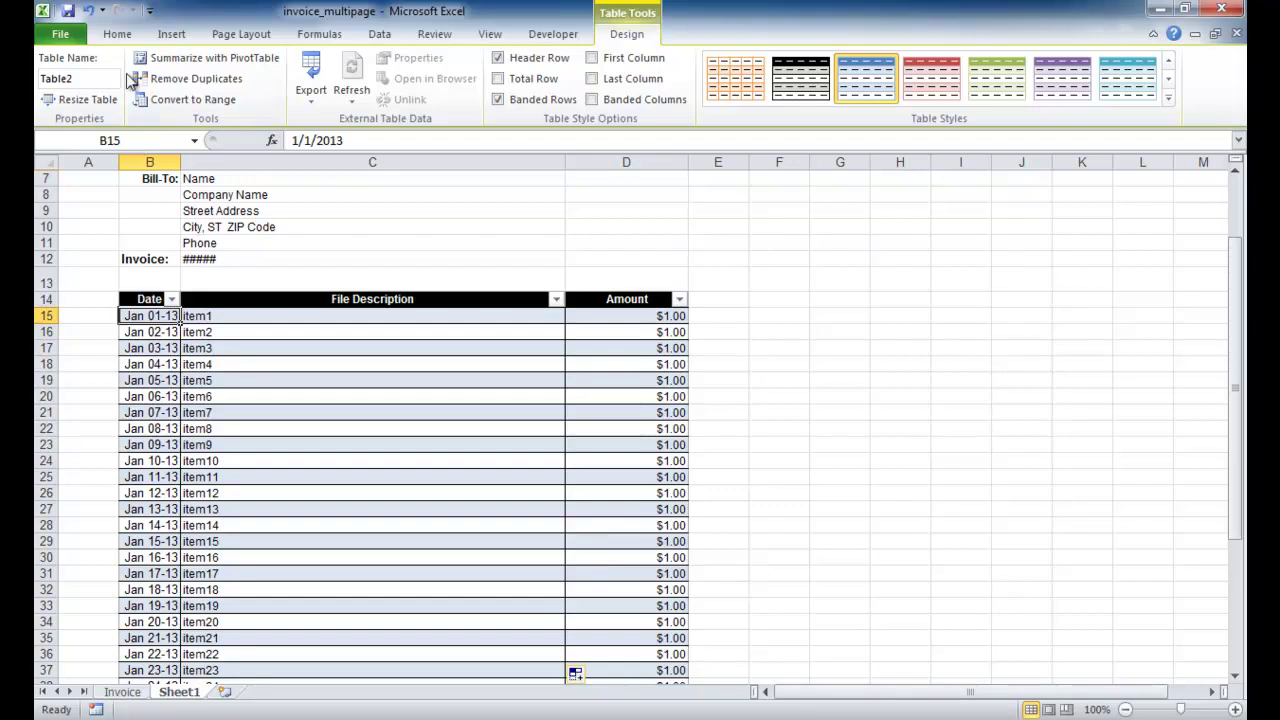
pyautogui.click(126, 35)
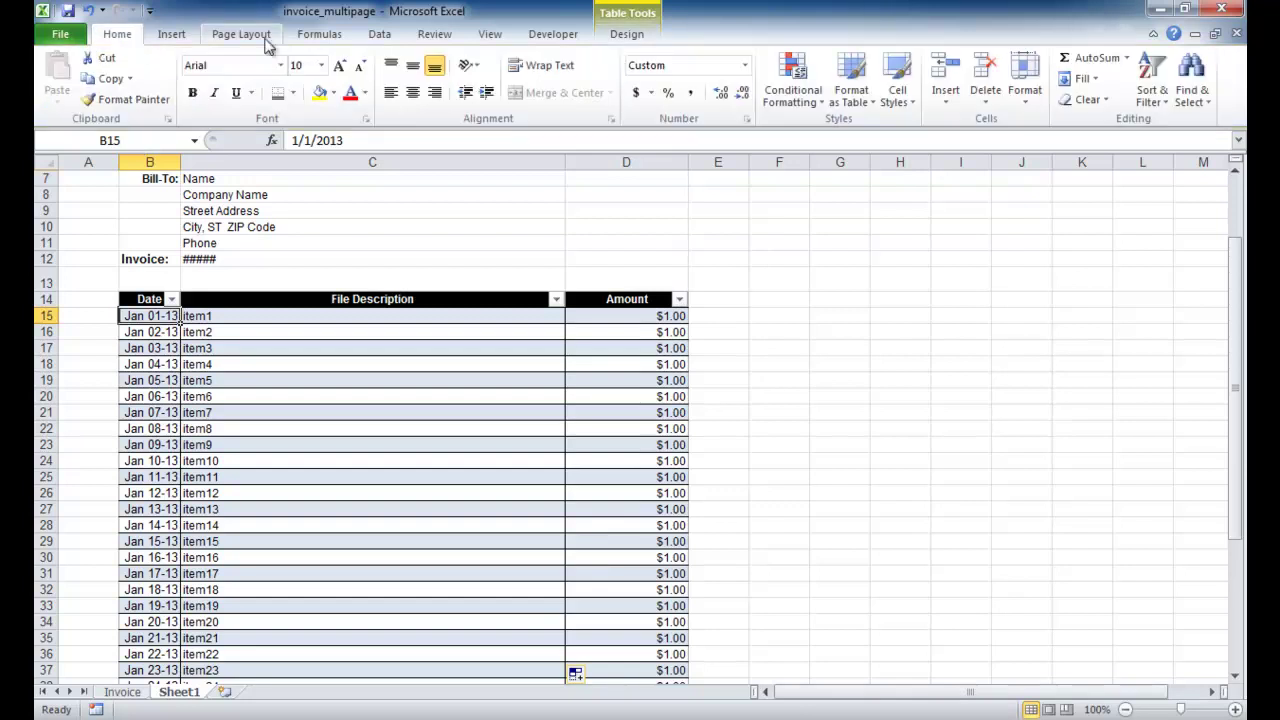
pyautogui.click(745, 65)
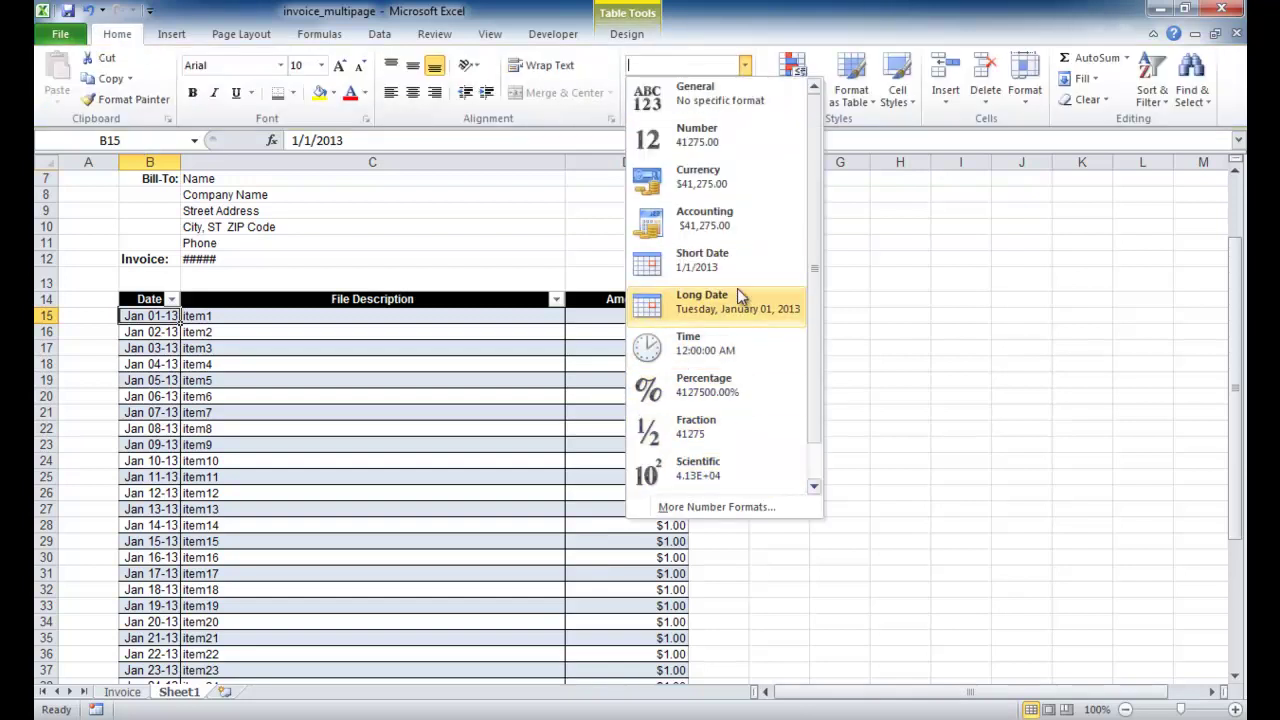
pyautogui.click(743, 66)
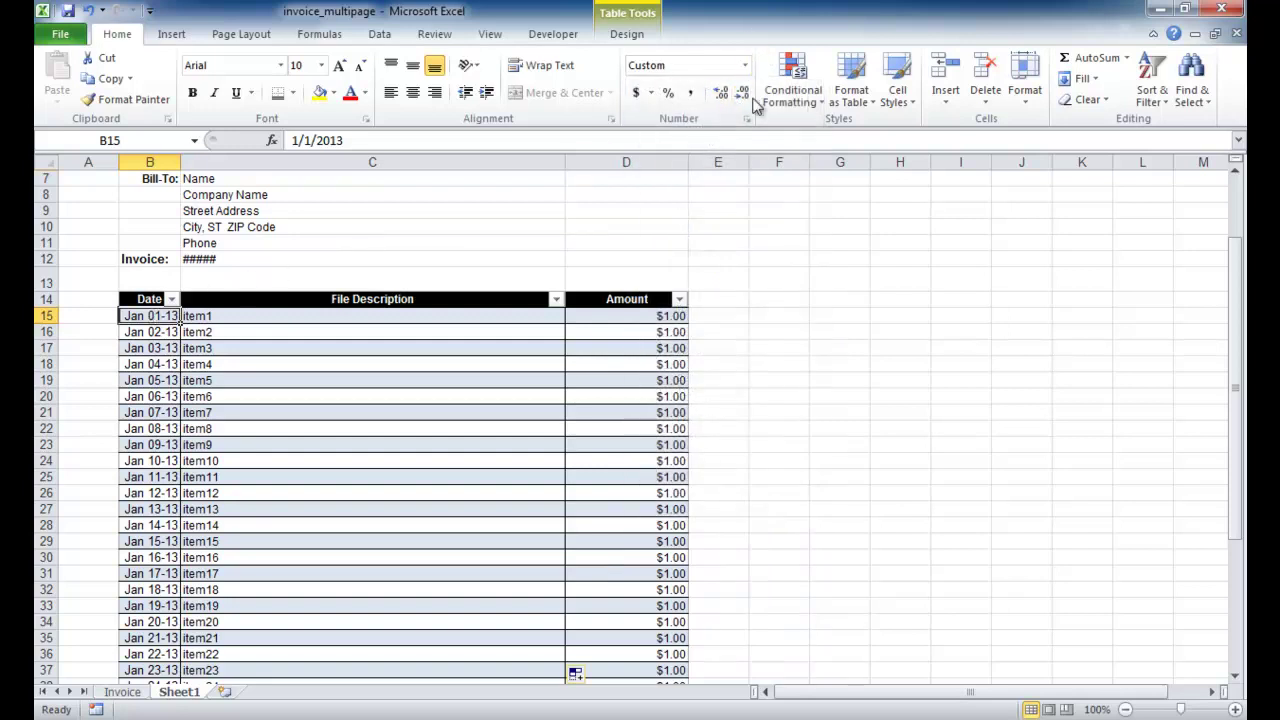
pyautogui.click(745, 65)
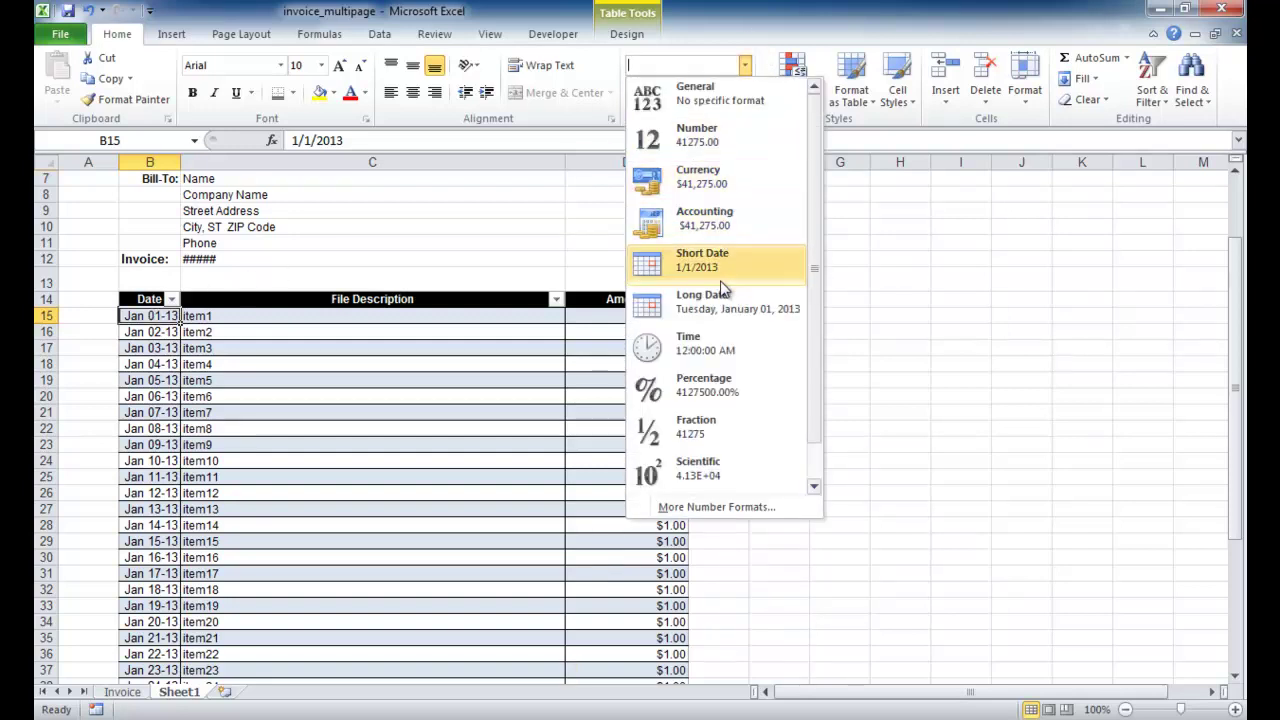
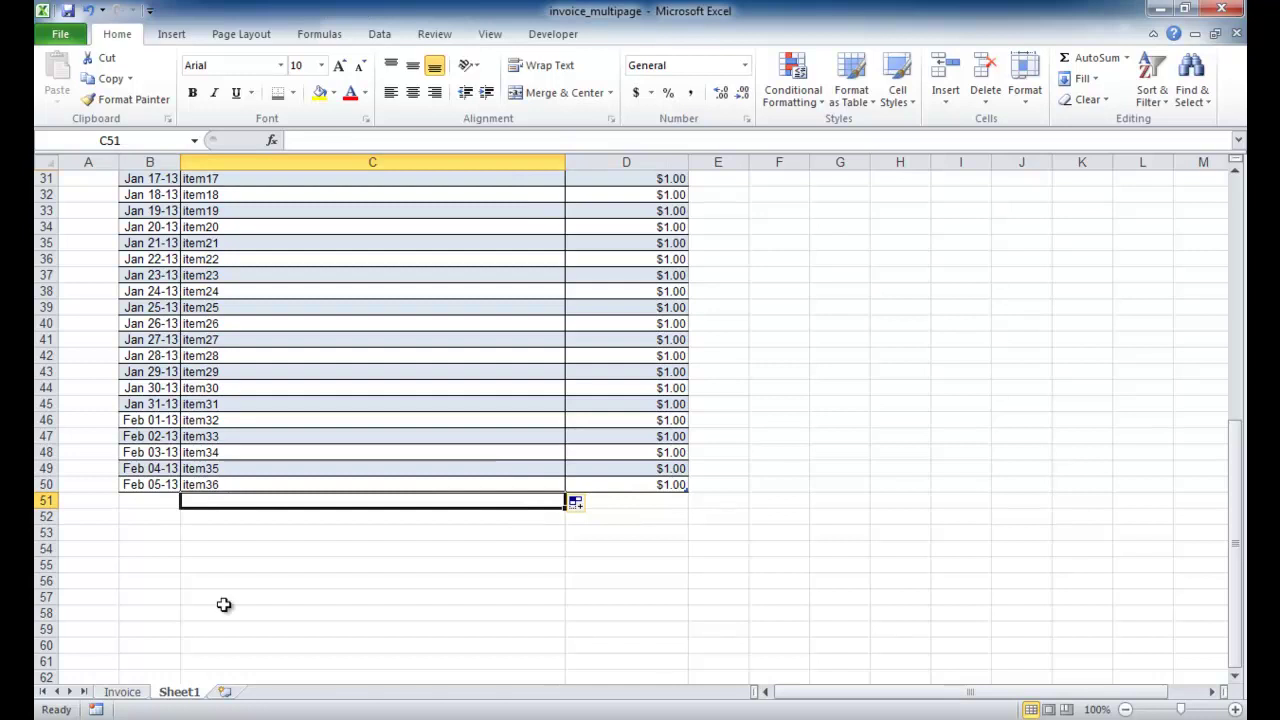
# - Copy the SUBTOTAL, TAX / MISC and TOTAL labels from the Invoice sheet to C51:C53 on Sheet1, and shrink the table back to row 50
pyautogui.click(122, 692)
pyautogui.scroll(-19, 487, 579)
pyautogui.scroll(6, 487, 579)
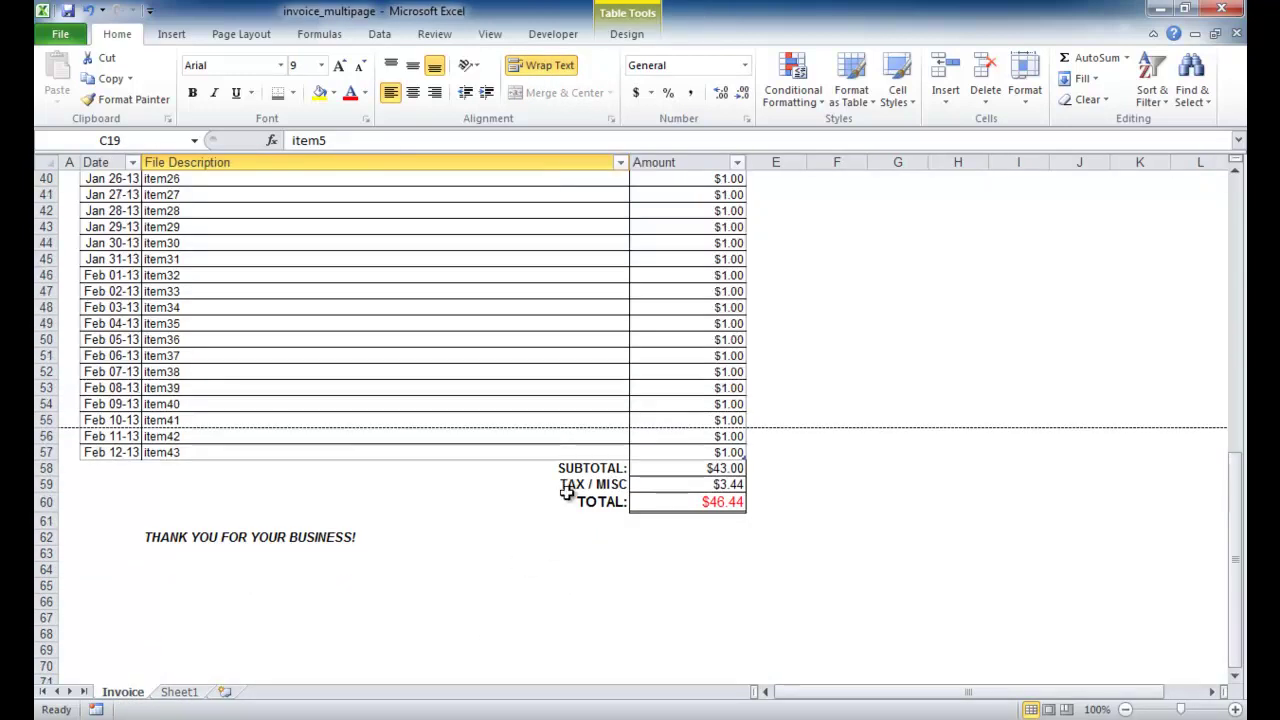
pyautogui.moveTo(578, 472); pyautogui.dragTo(576, 500)
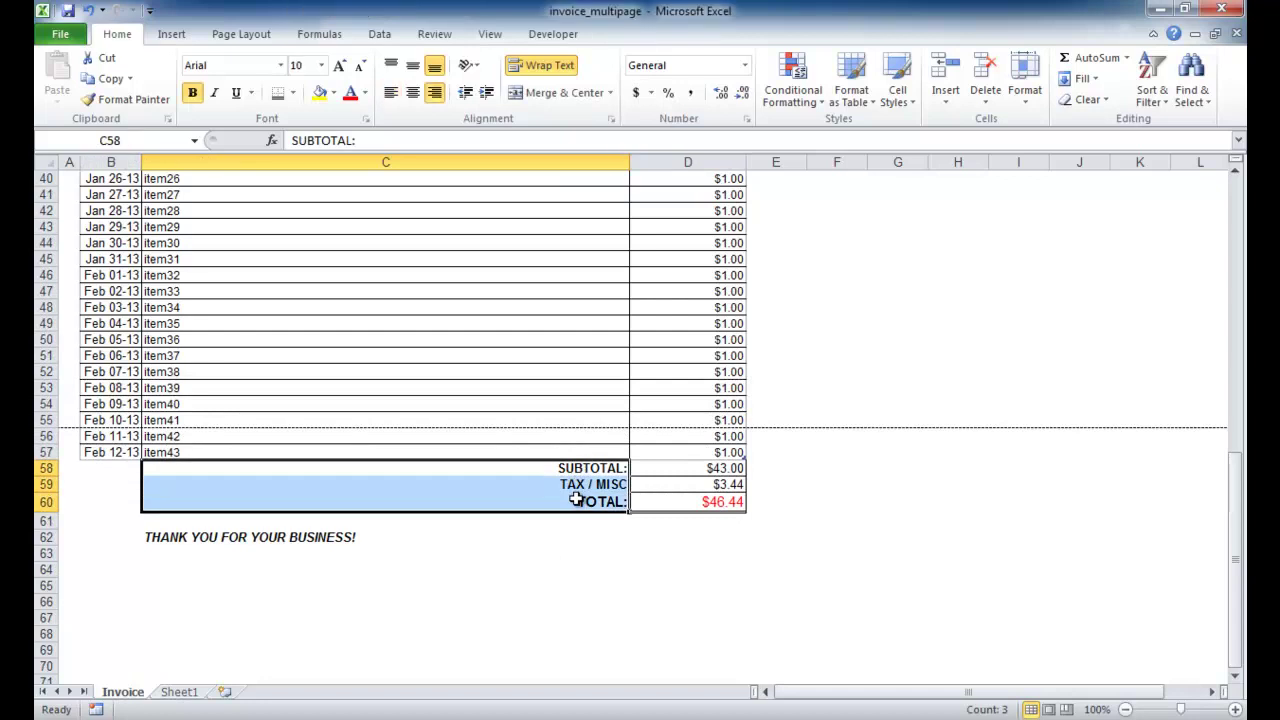
pyautogui.hotkey('ctrl', 'c')
pyautogui.hotkey('ctrl', 'pagedown')
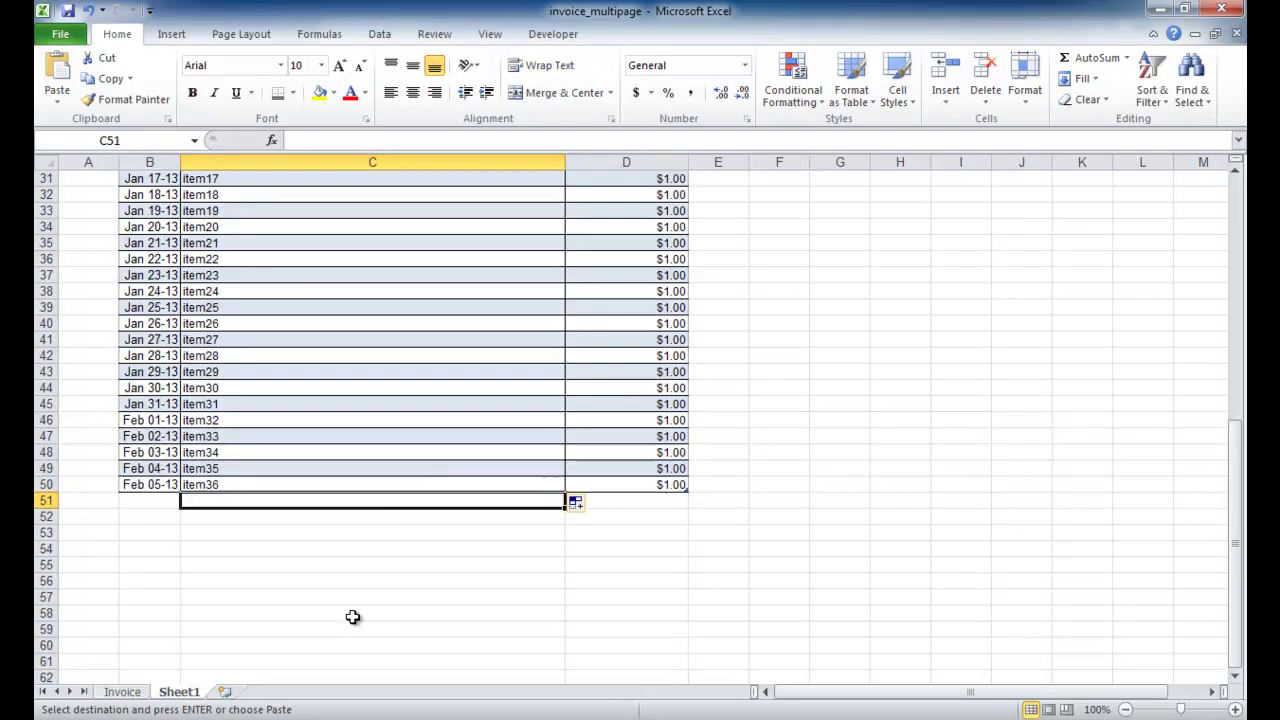
pyautogui.hotkey('ctrl', 'v')
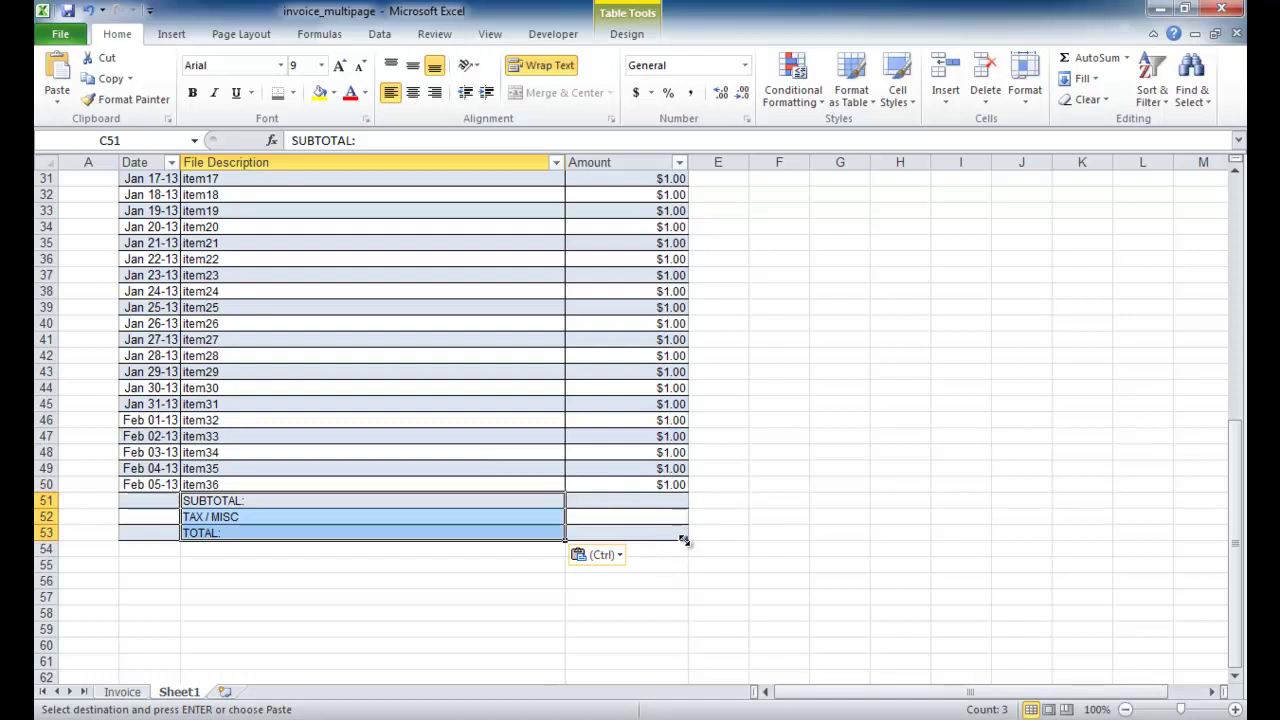
pyautogui.moveTo(683, 540); pyautogui.dragTo(688, 490)
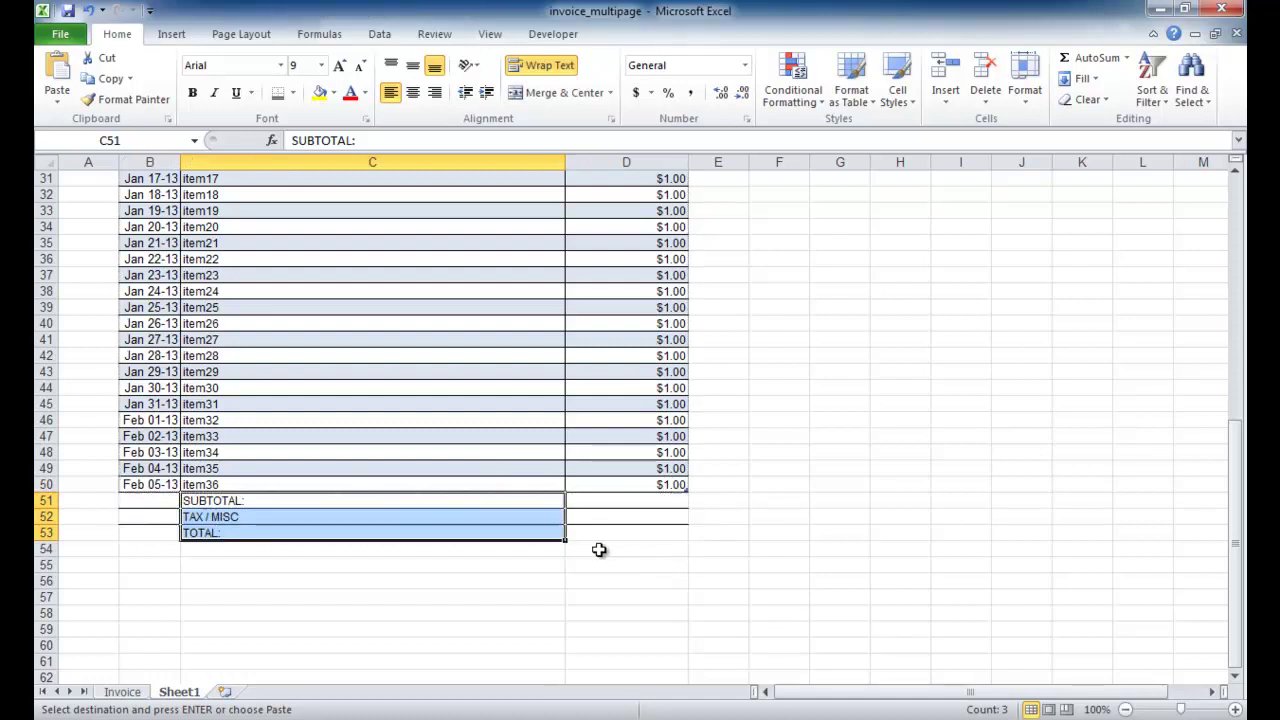
pyautogui.click(541, 566)
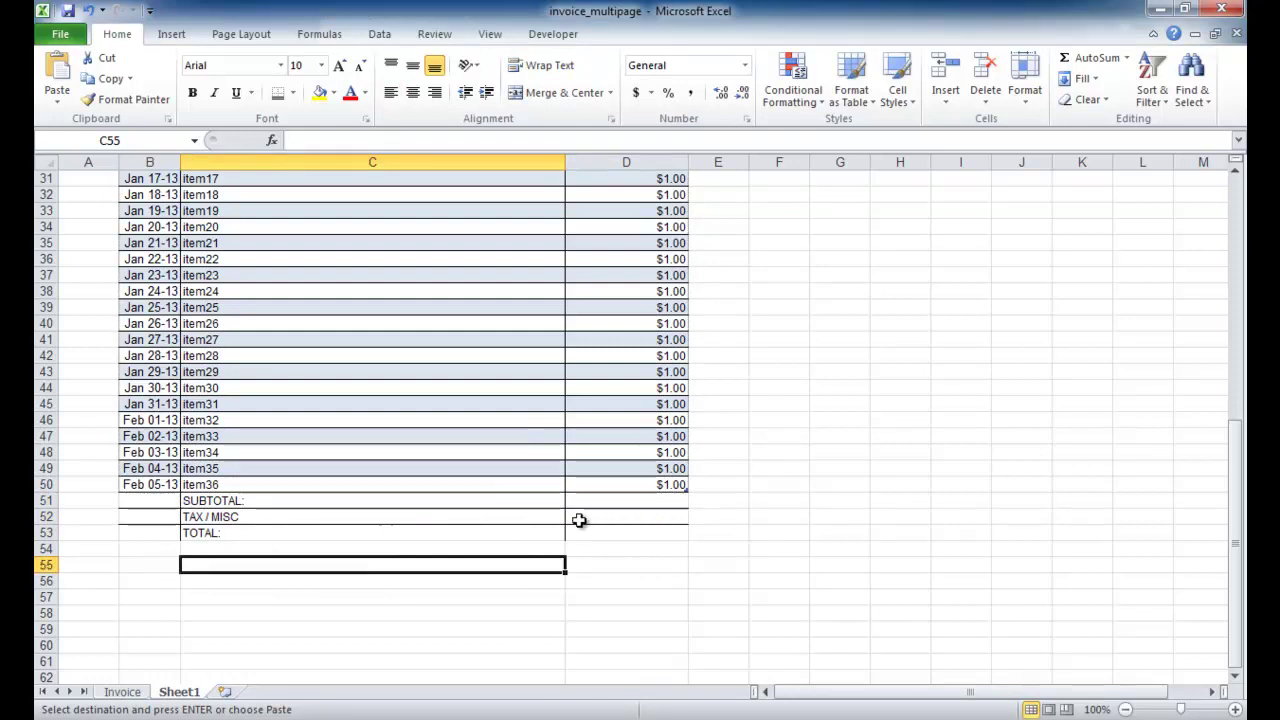
# - Clear the formats of B51:D53 below the table and right-align the labels in C51:C53
pyautogui.moveTo(150, 503); pyautogui.dragTo(588, 532)
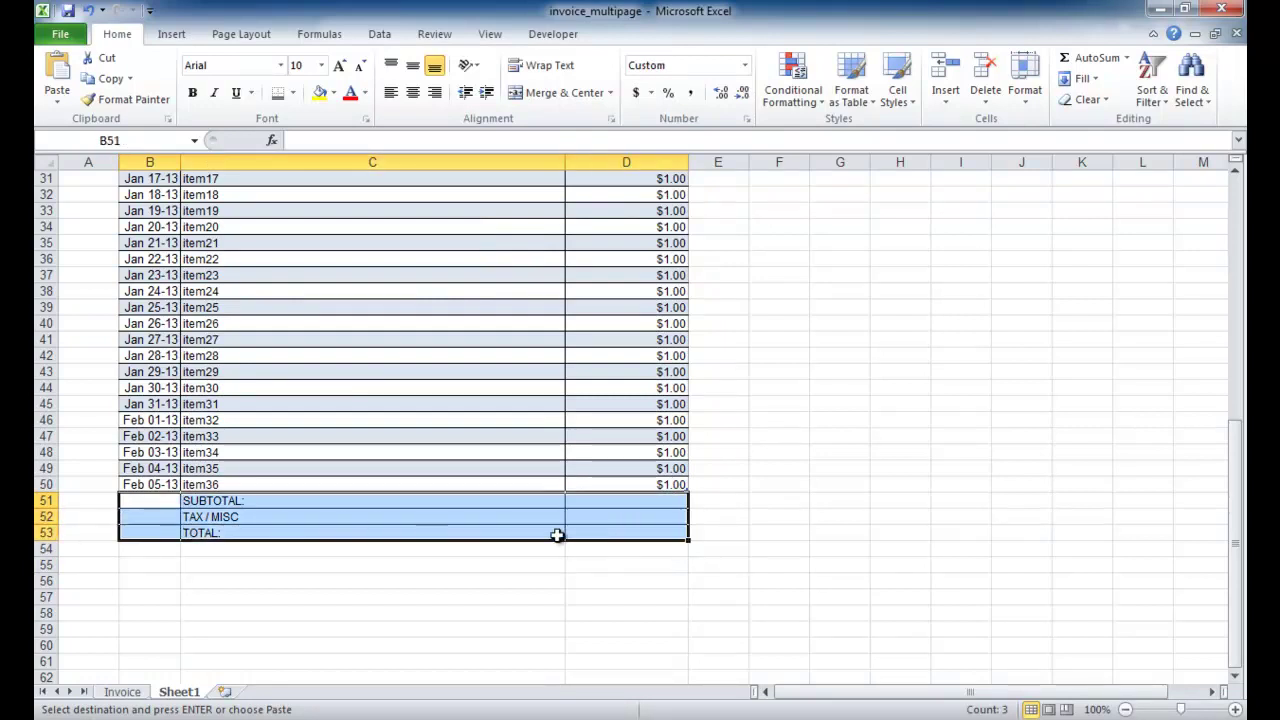
pyautogui.click(1100, 102)
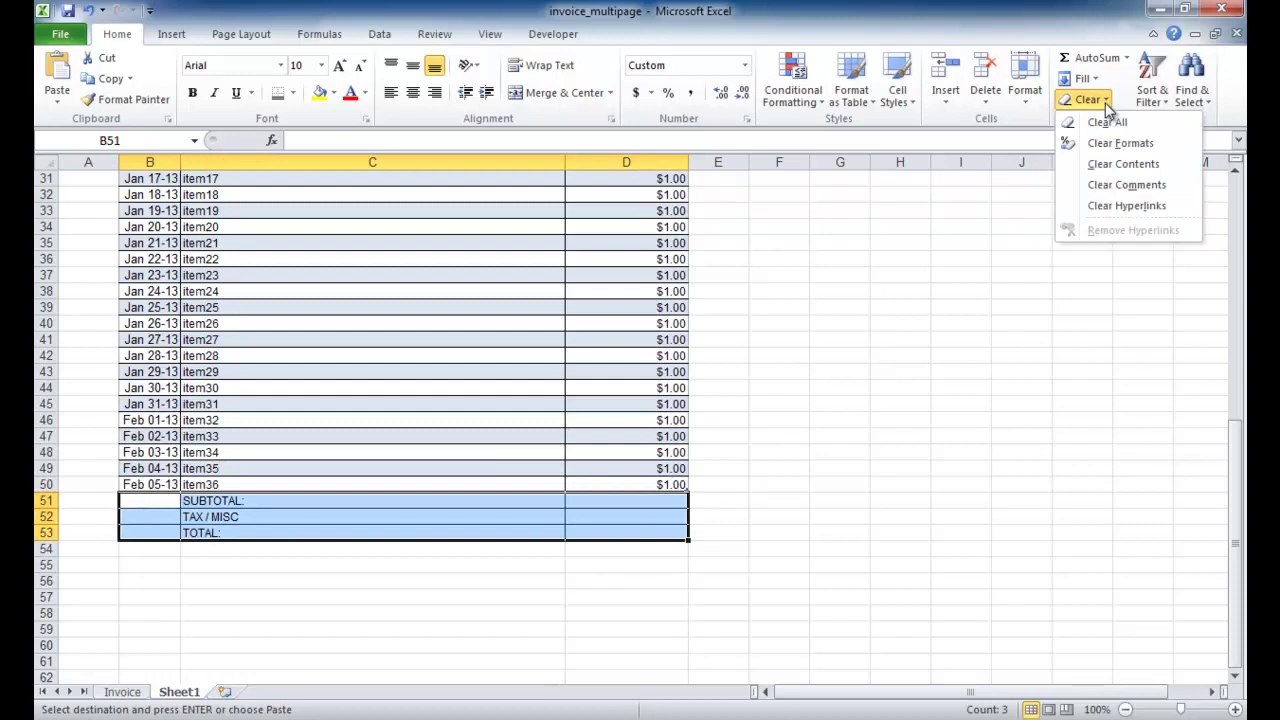
pyautogui.click(1118, 143)
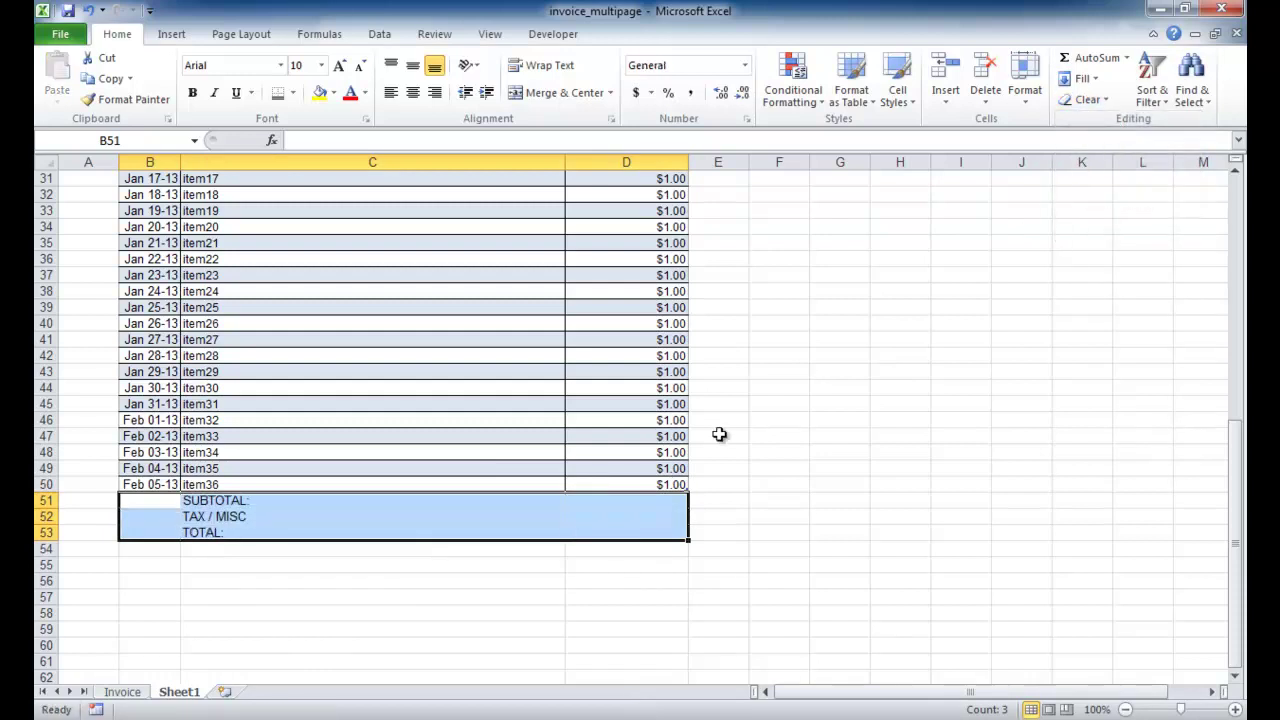
pyautogui.click(514, 571)
pyautogui.moveTo(443, 502); pyautogui.dragTo(443, 532)
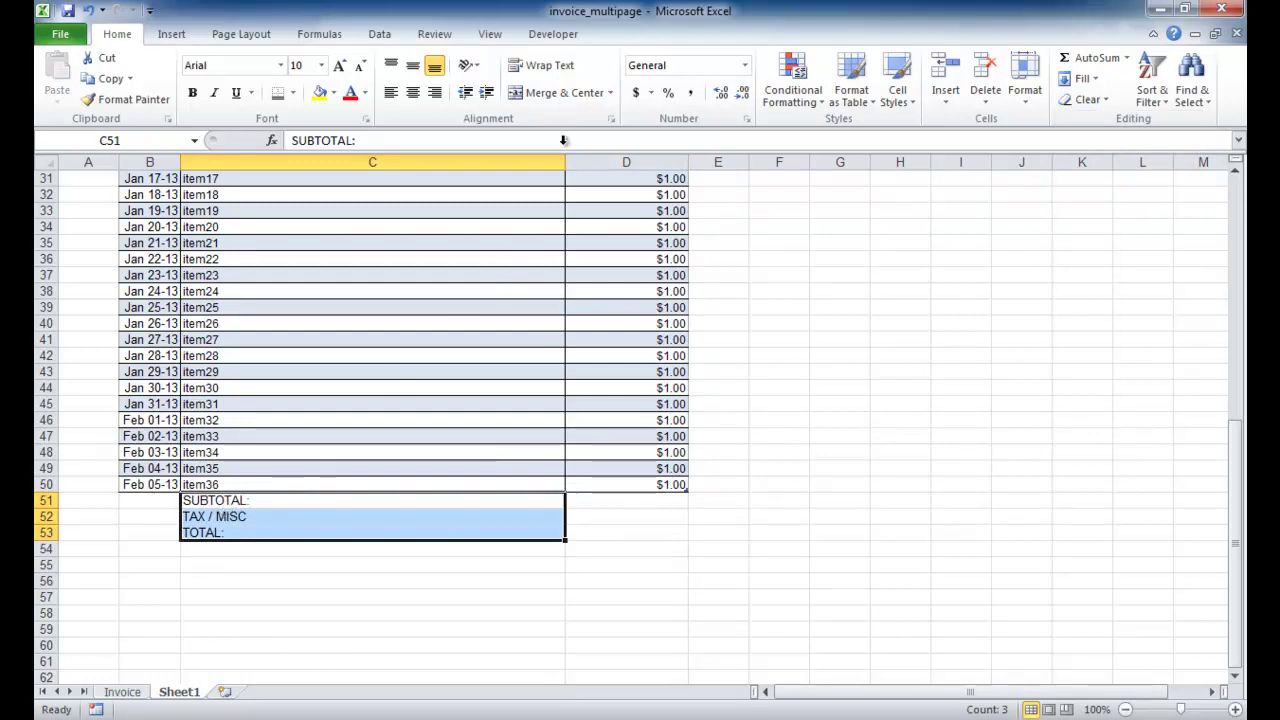
pyautogui.click(439, 93)
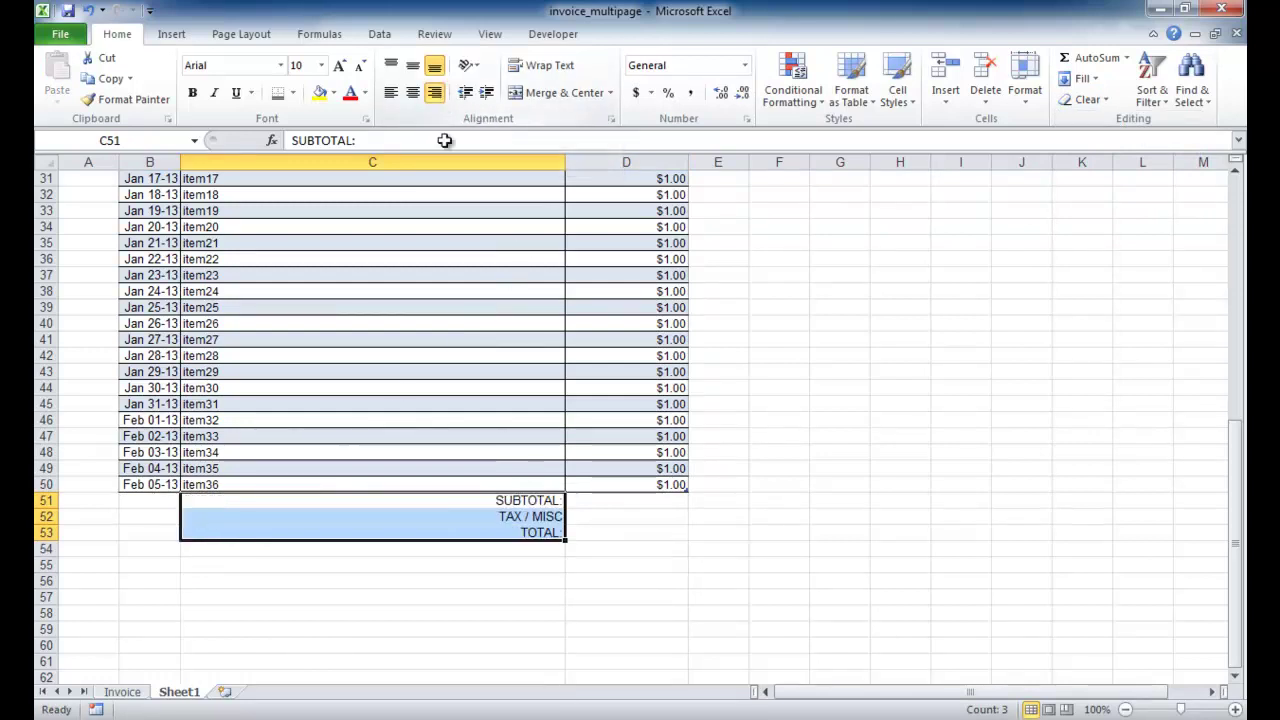
# - Enter a sum of the table's Amount column in the SUBTOTAL cell D51 using AutoSum
pyautogui.click(597, 504)
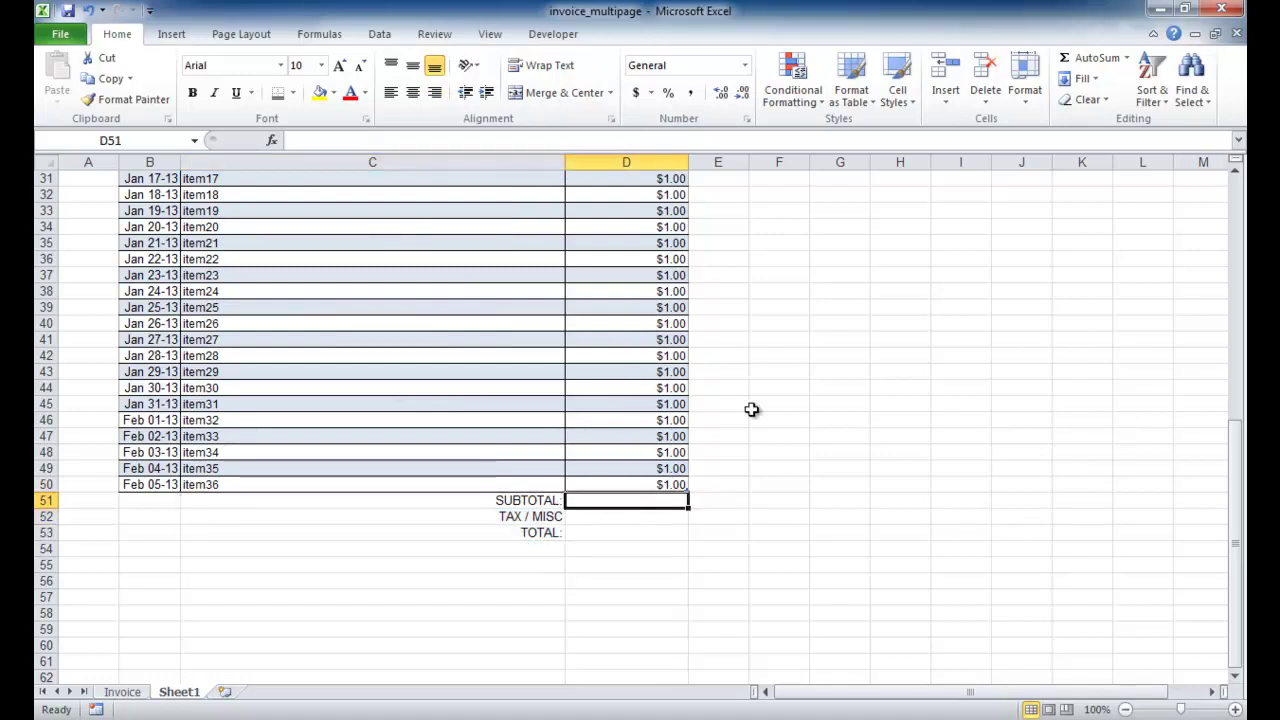
pyautogui.click(1127, 59)
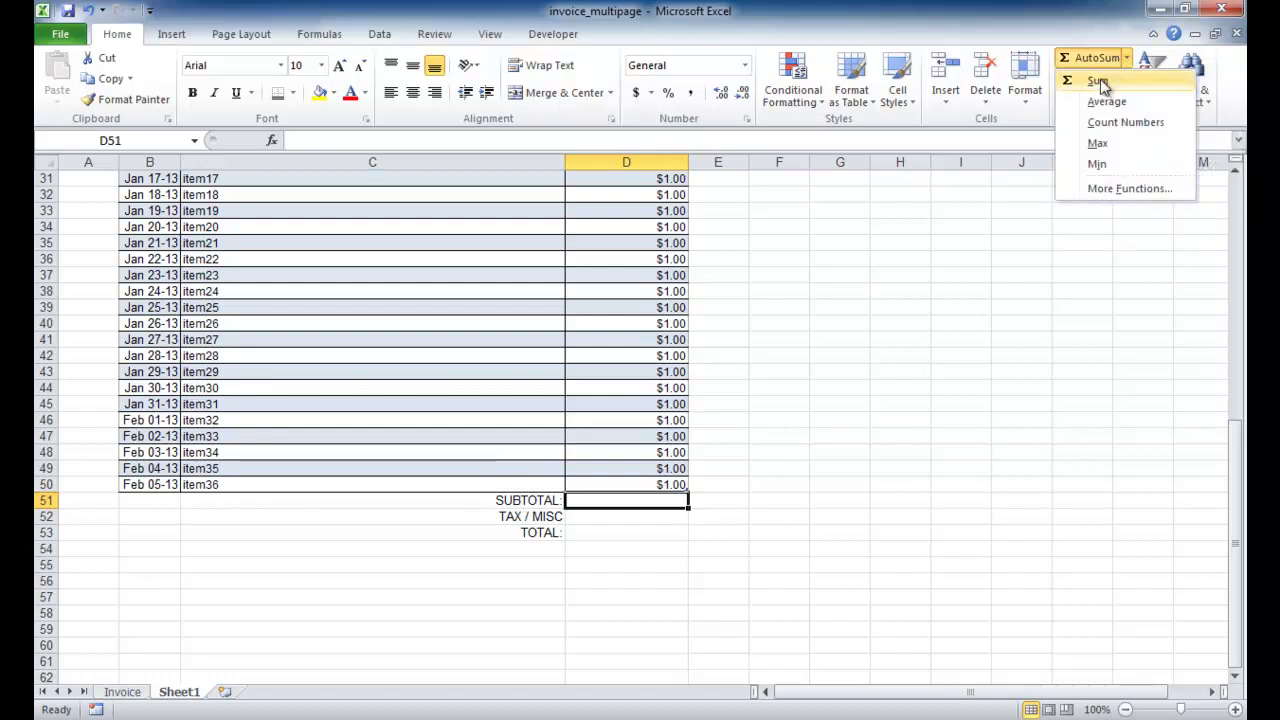
pyautogui.click(1100, 87)
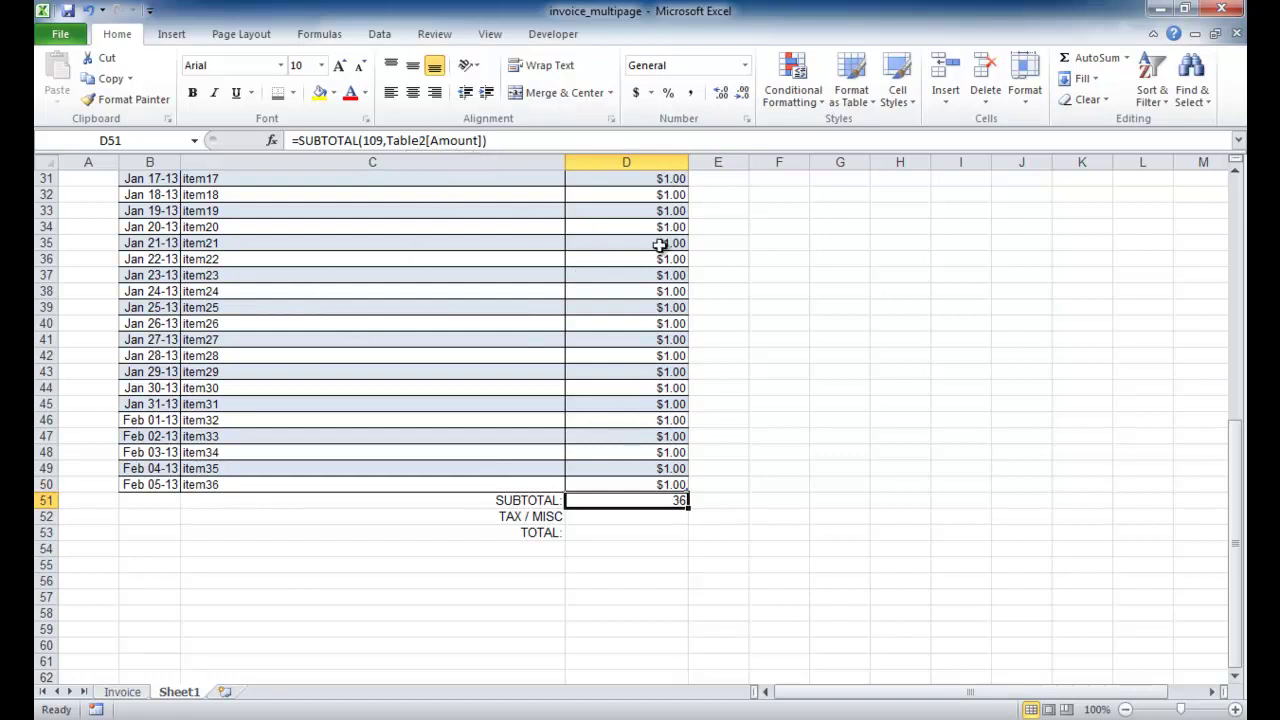
# - Enter the tax formula =D51*.08 in cell D52 beside TAX / MISC
pyautogui.click(608, 518)
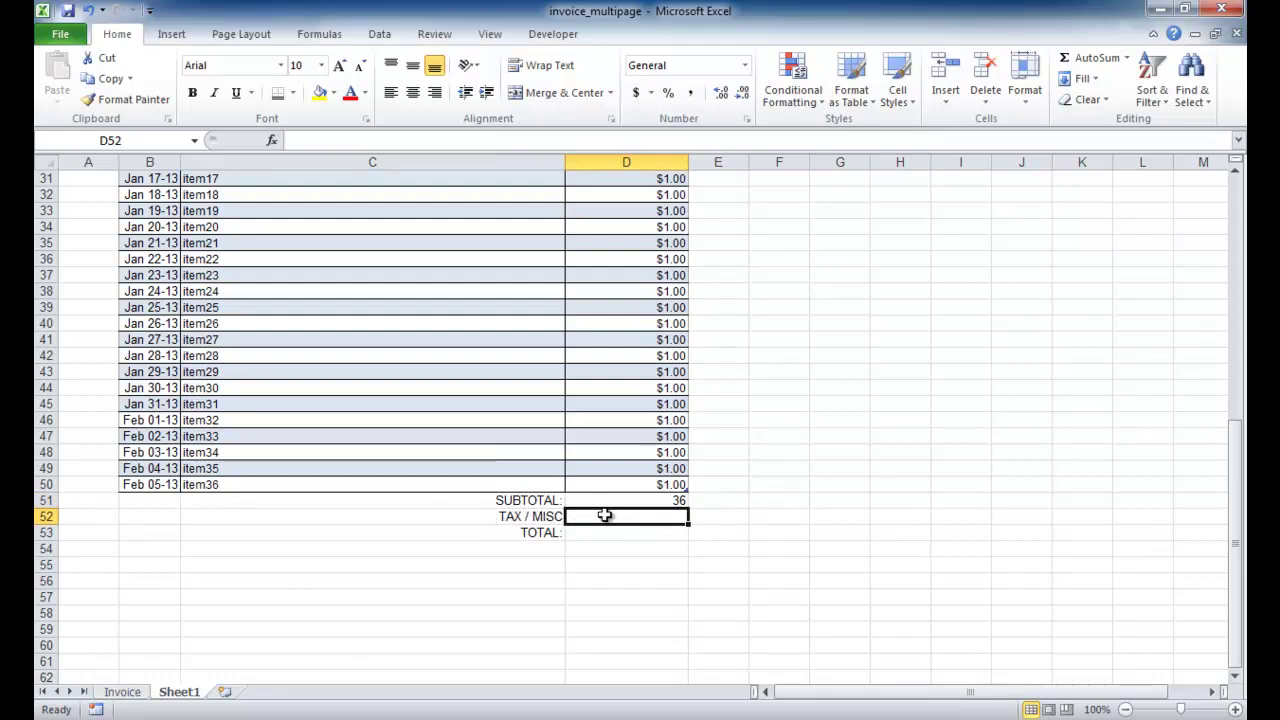
pyautogui.write('=')
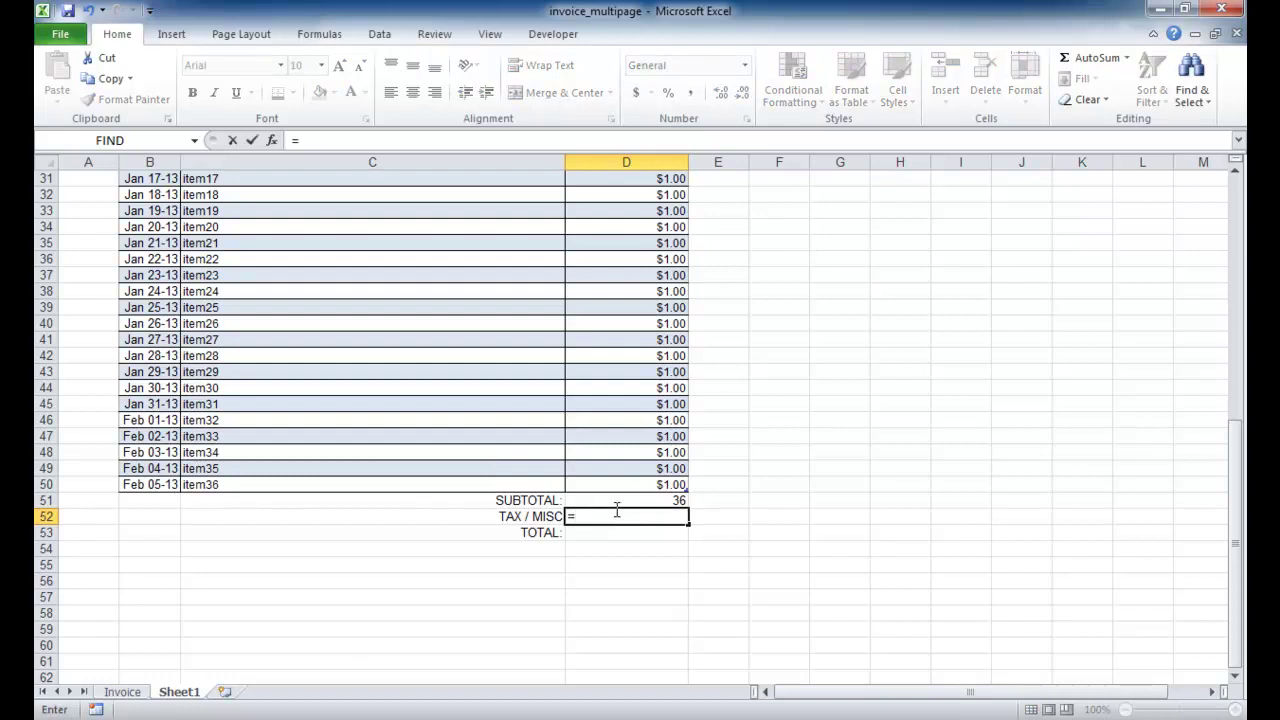
pyautogui.click(624, 499)
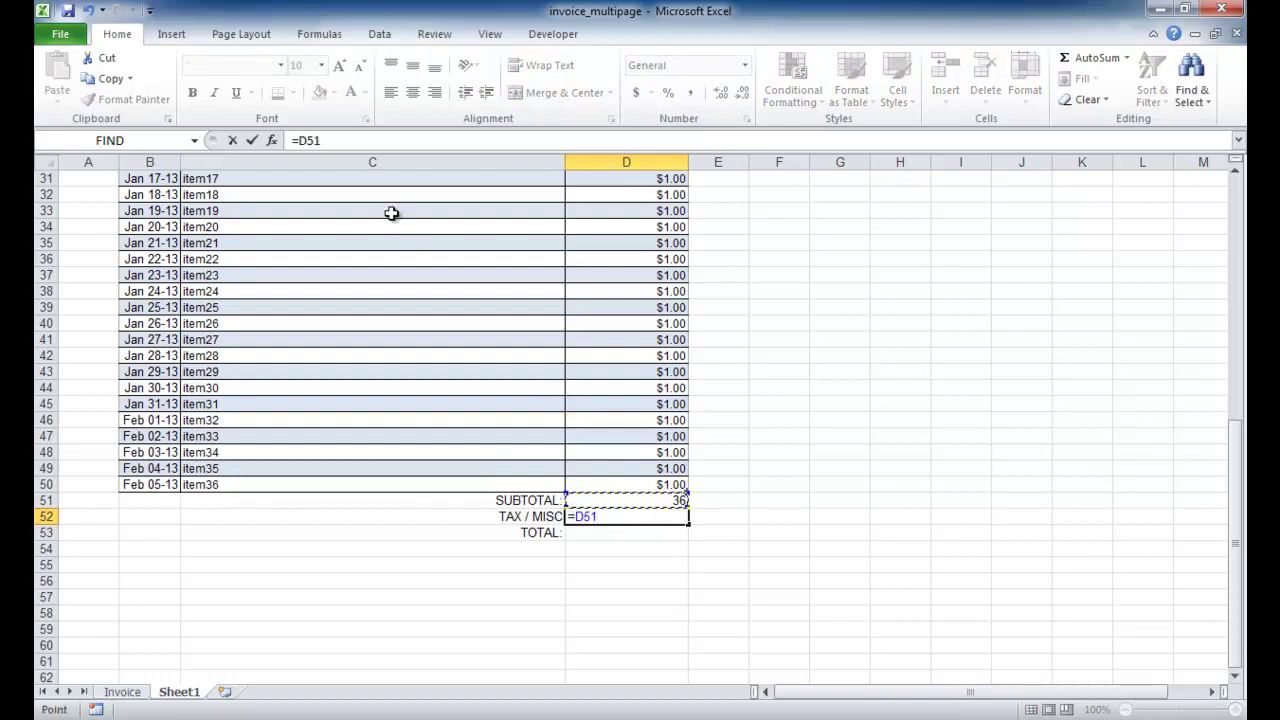
pyautogui.write('*')
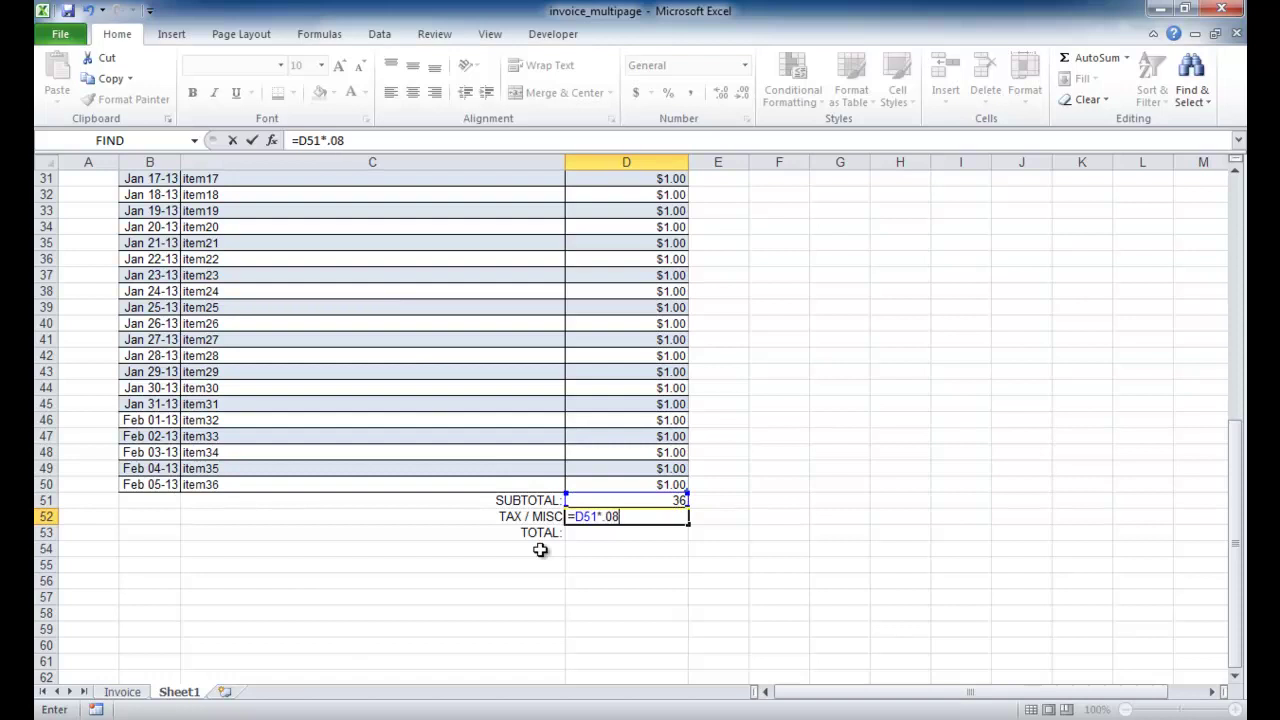
pyautogui.press('Return')
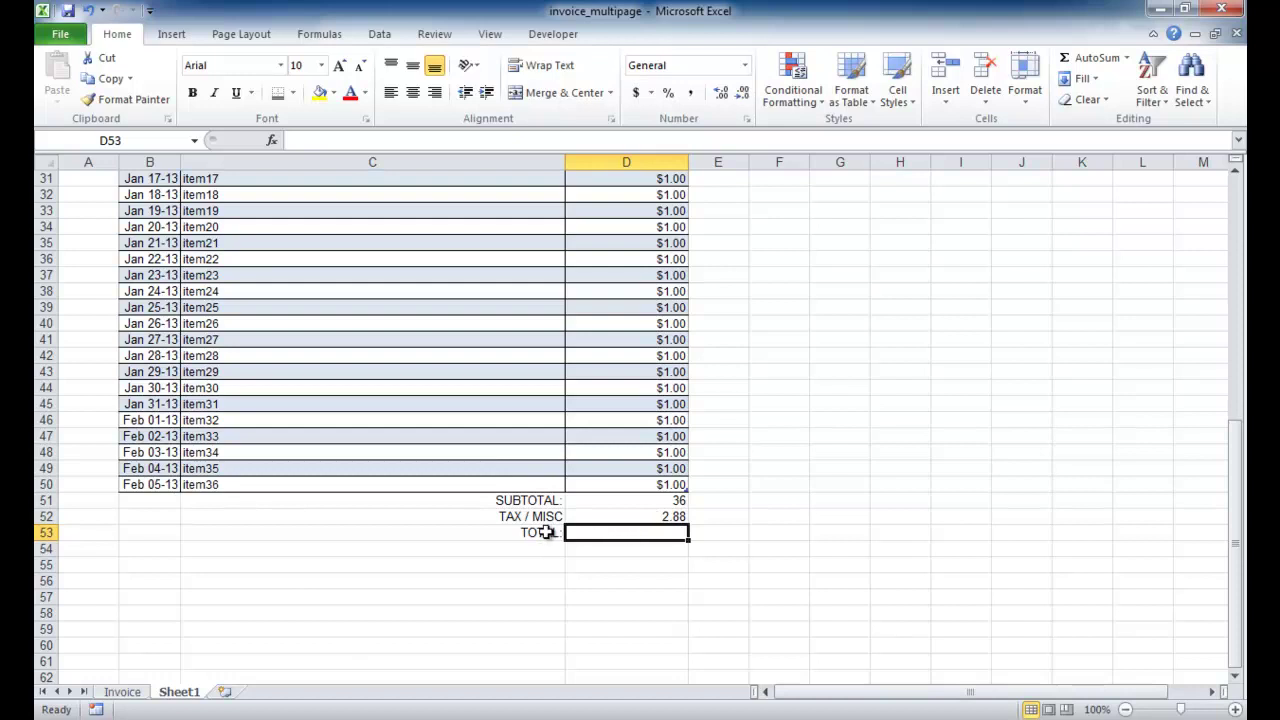
# - Calculate the TOTAL in D53 with the formula =SUM(D51:D52)
pyautogui.click(1090, 57)
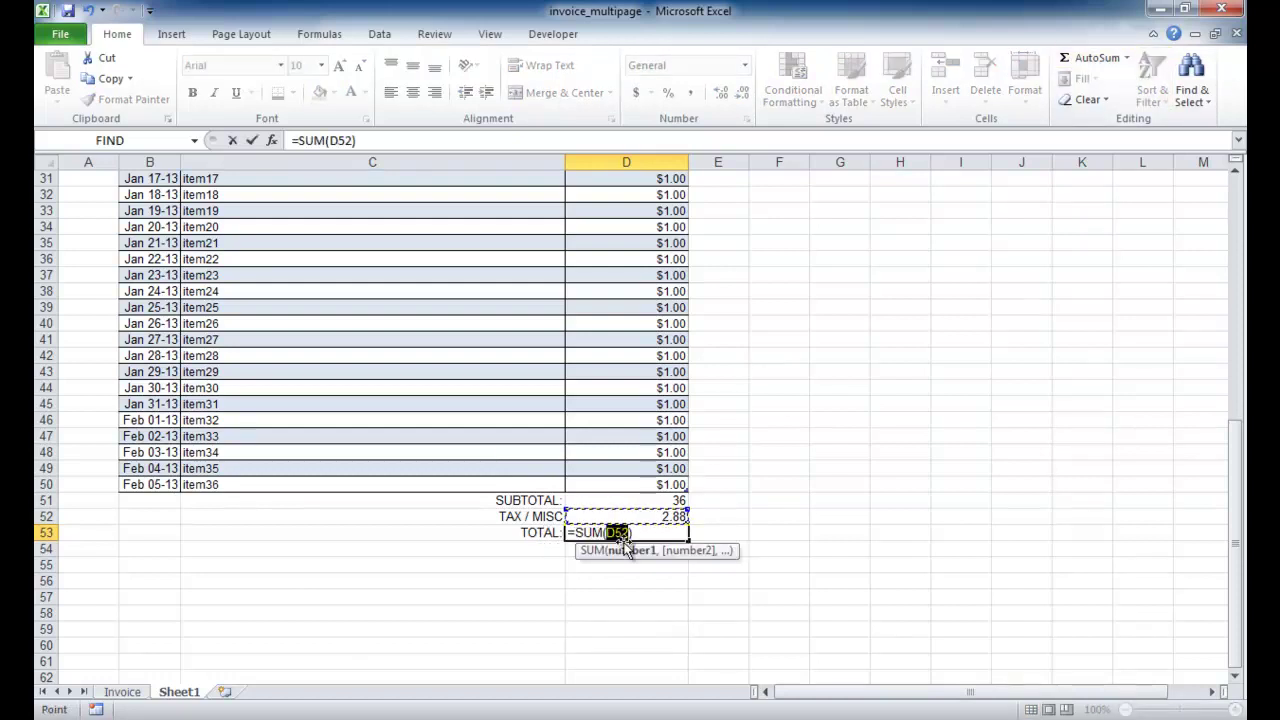
pyautogui.moveTo(631, 514); pyautogui.dragTo(631, 502)
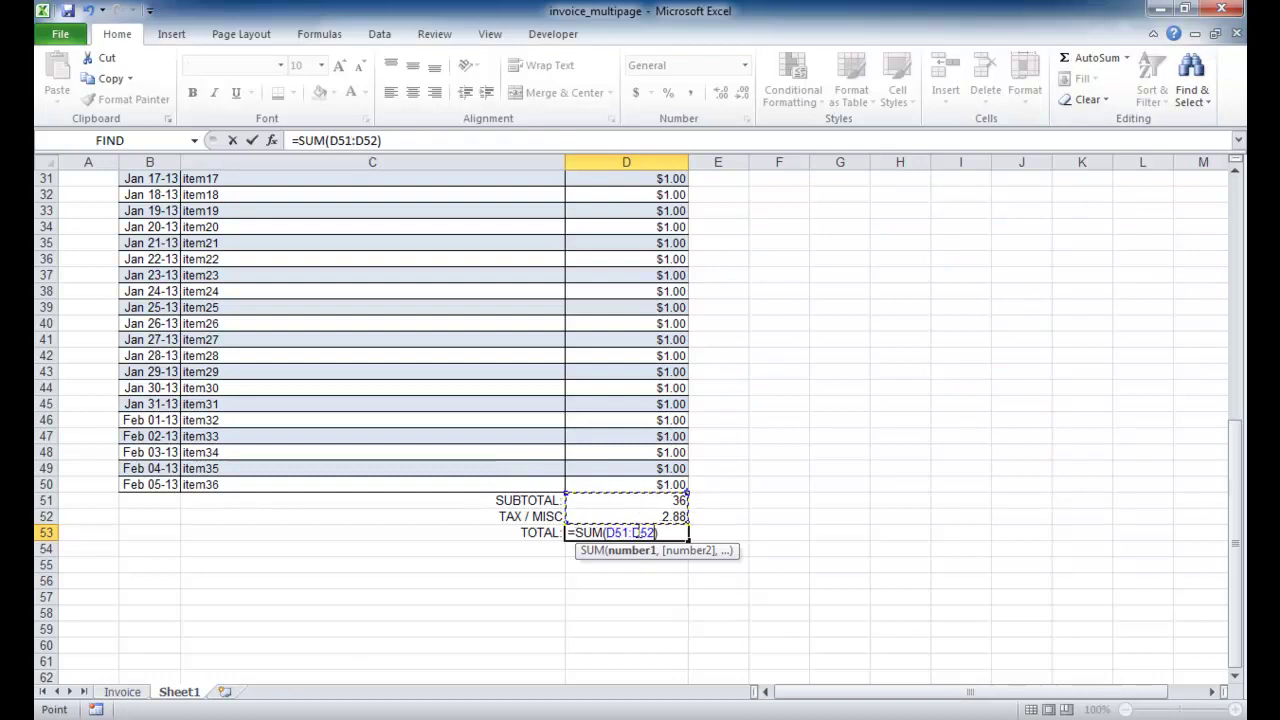
pyautogui.press('Return')
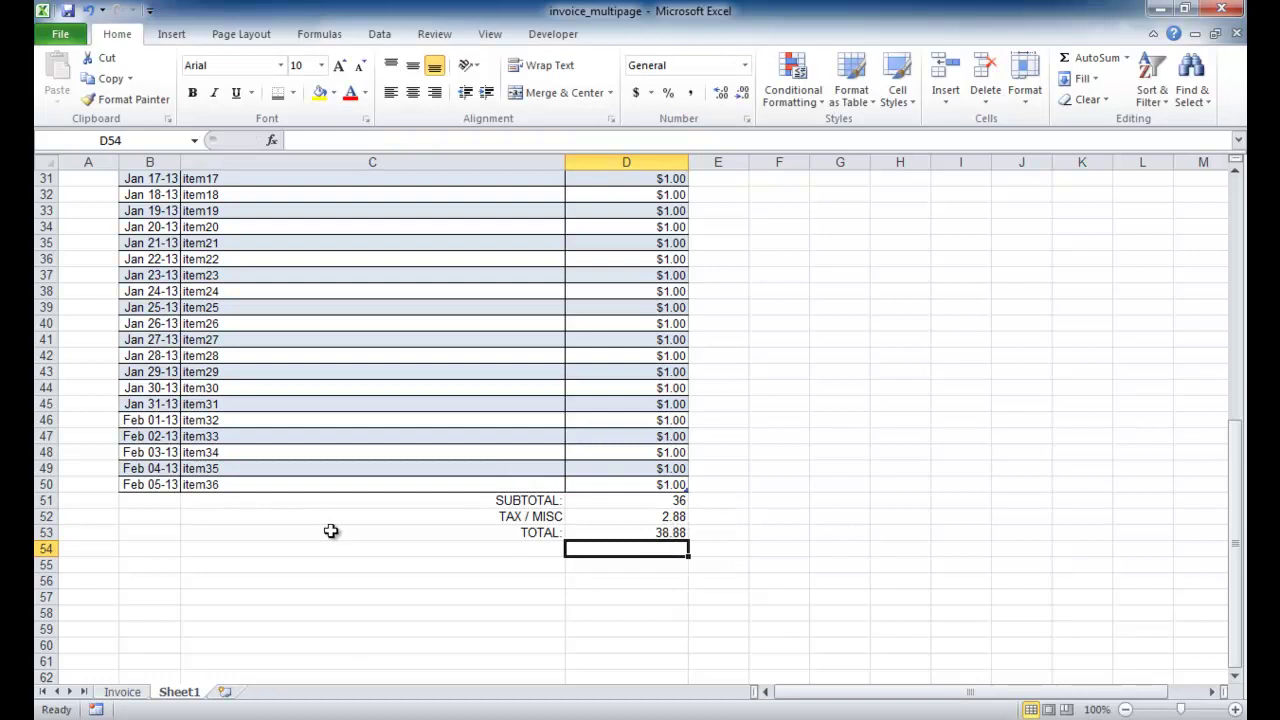
# - Copy the THANK YOU FOR YOUR BUSINESS! line from the Invoice sheet to cell C55 on Sheet1
pyautogui.click(122, 692)
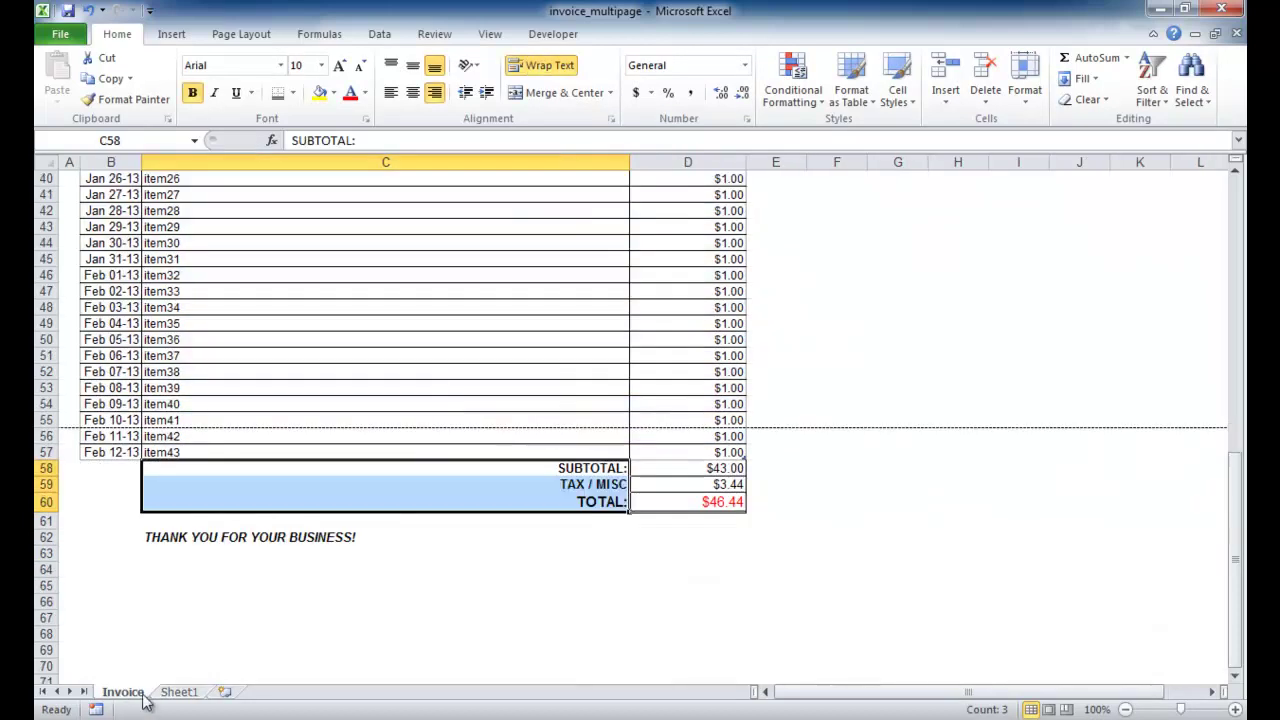
pyautogui.click(166, 537)
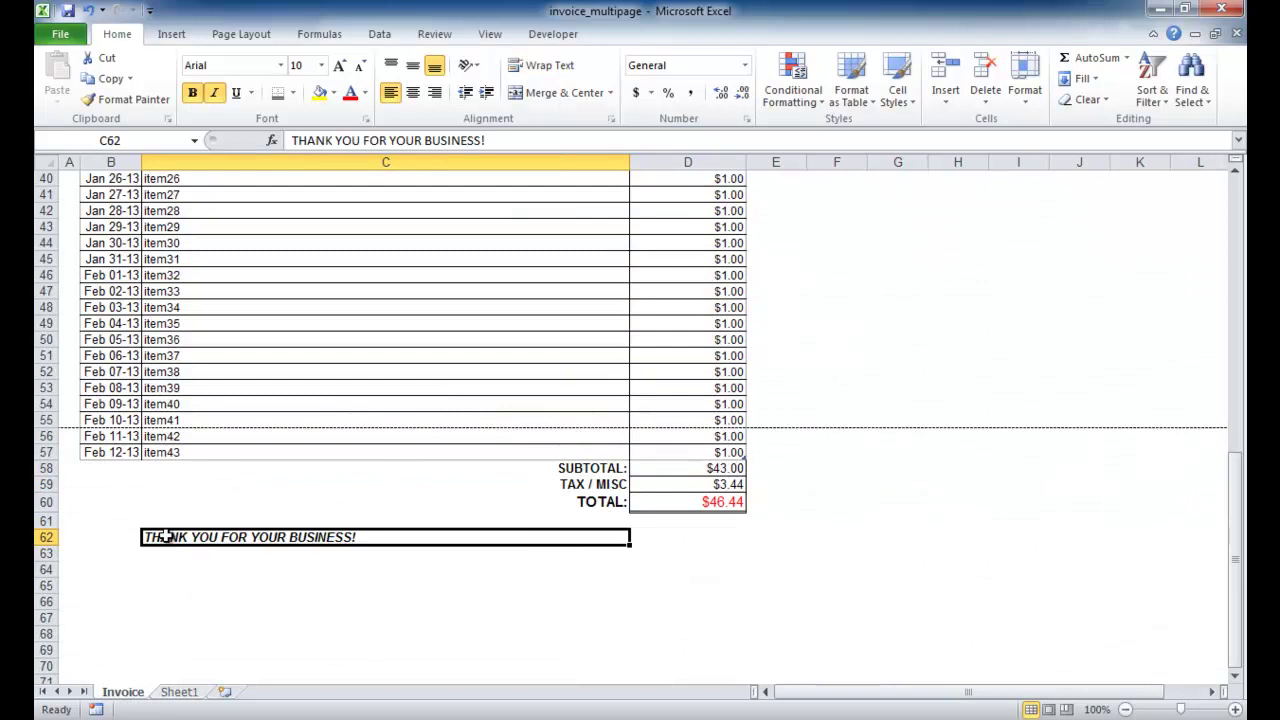
pyautogui.hotkey('ctrl', 'c')
pyautogui.click(179, 692)
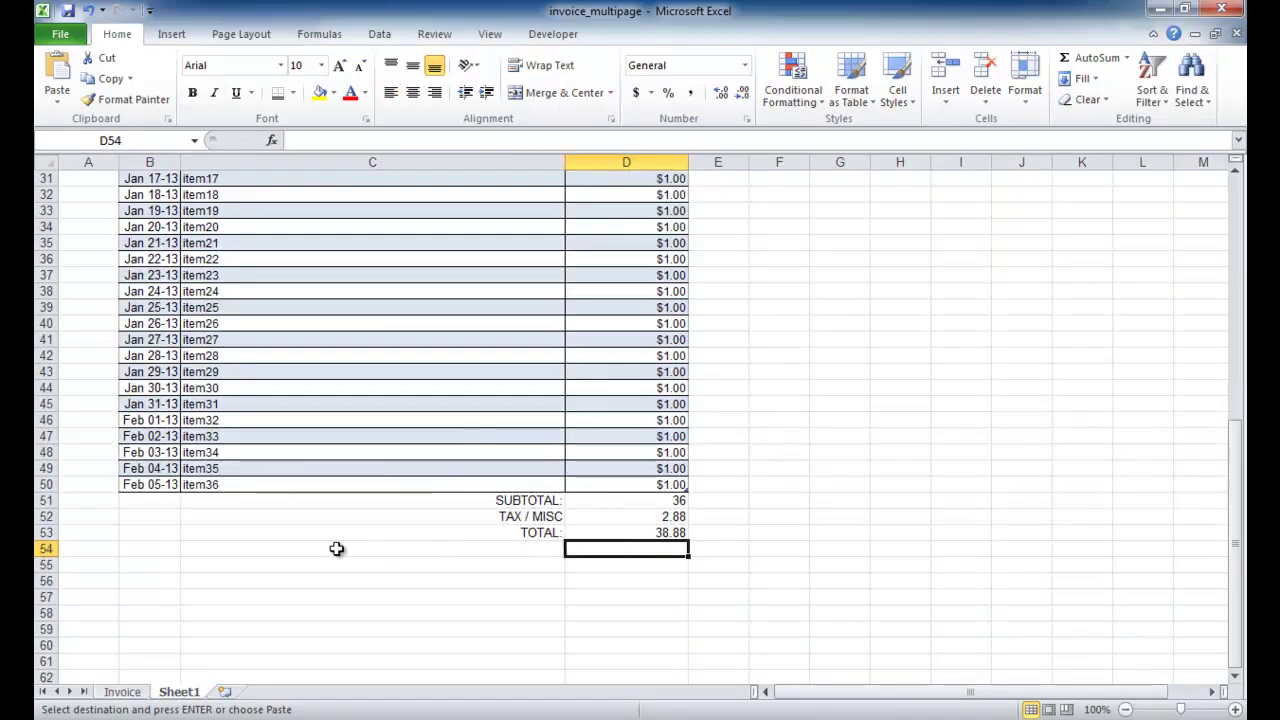
pyautogui.click(248, 562)
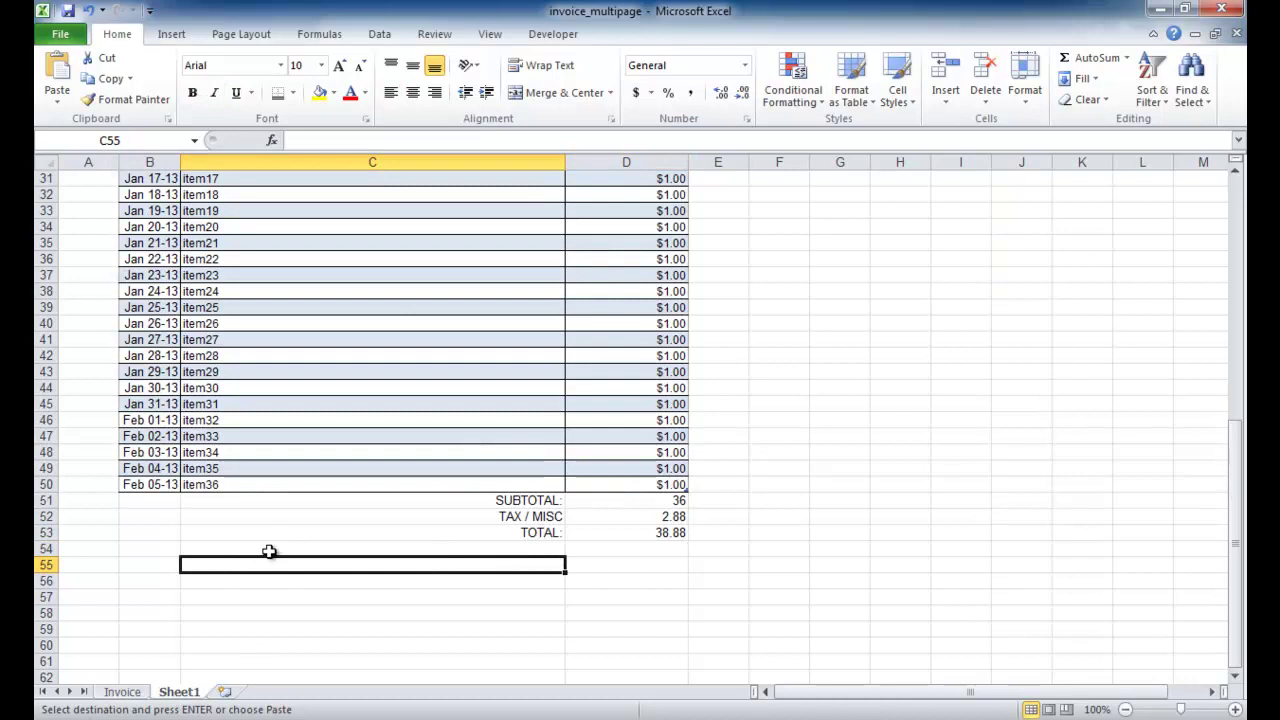
pyautogui.hotkey('ctrl', 'v')
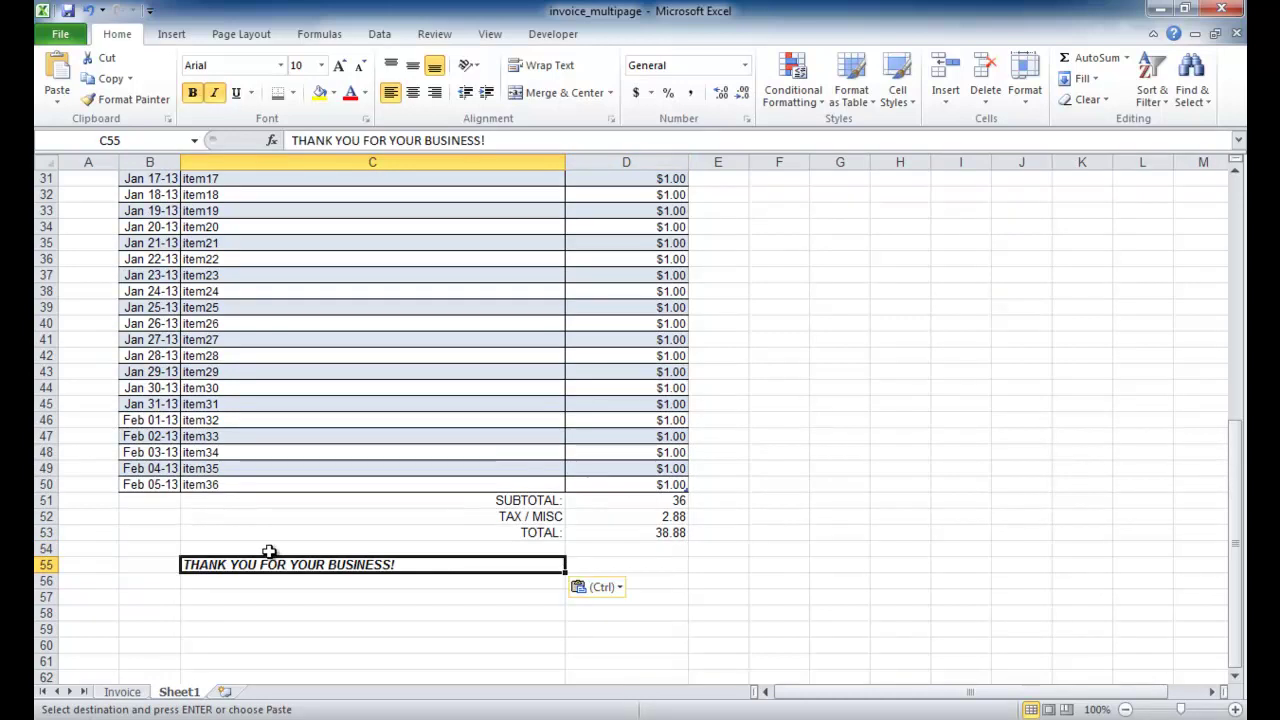
# - Open the print preview of Sheet1 to examine how the invoice fits on the pages
pyautogui.moveTo(1238, 538); pyautogui.dragTo(1240, 285)
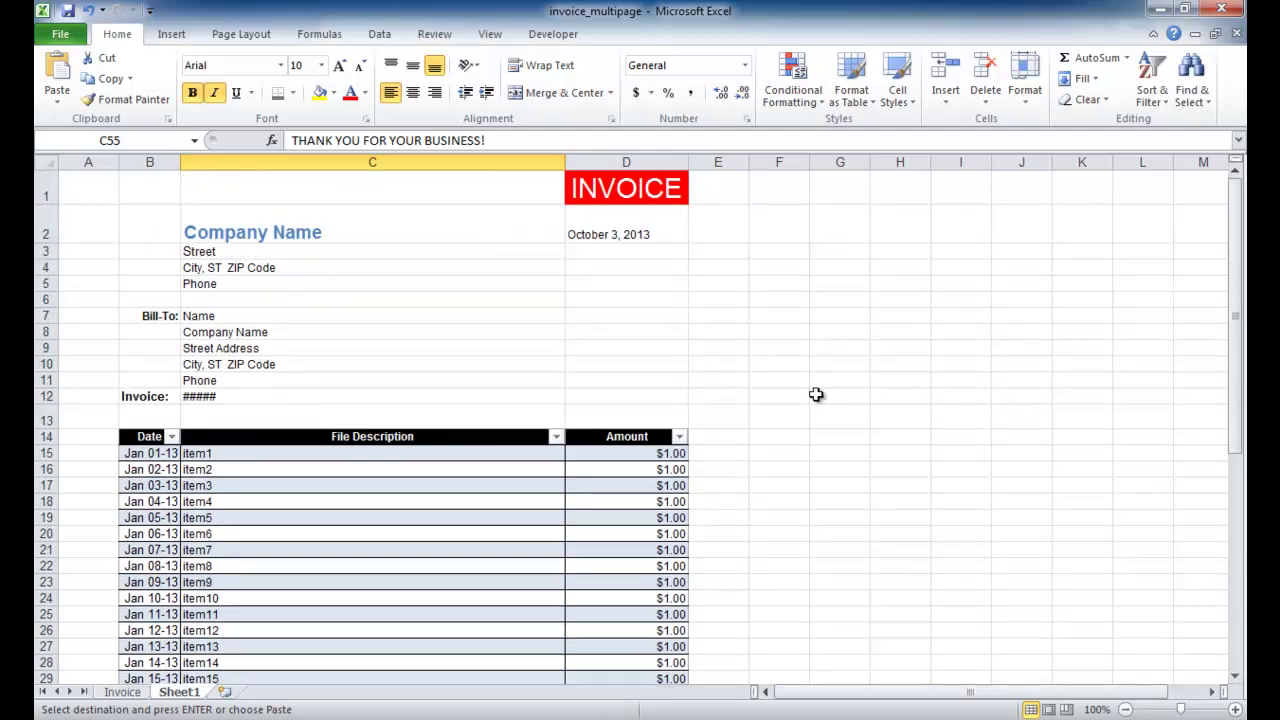
pyautogui.hotkey('ctrl', 'p')
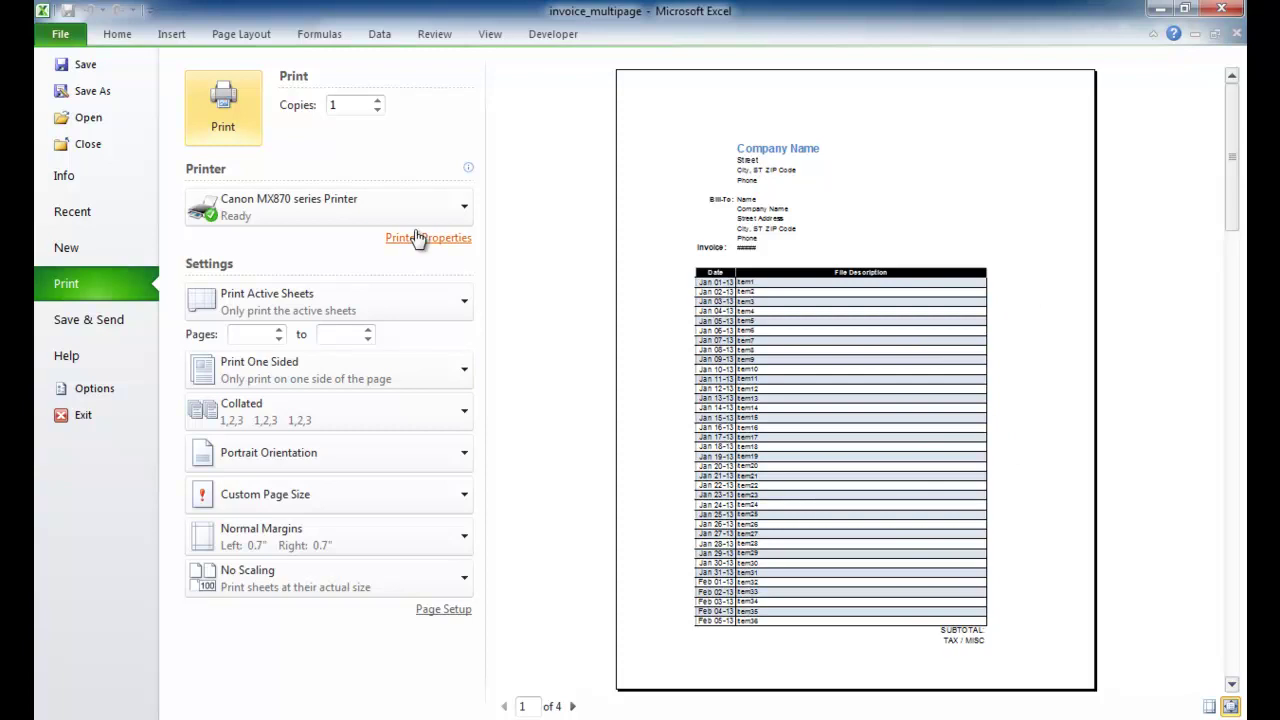
# - Set the page margins of Sheet1 to Narrow and check the result in the print preview
pyautogui.press('Escape')
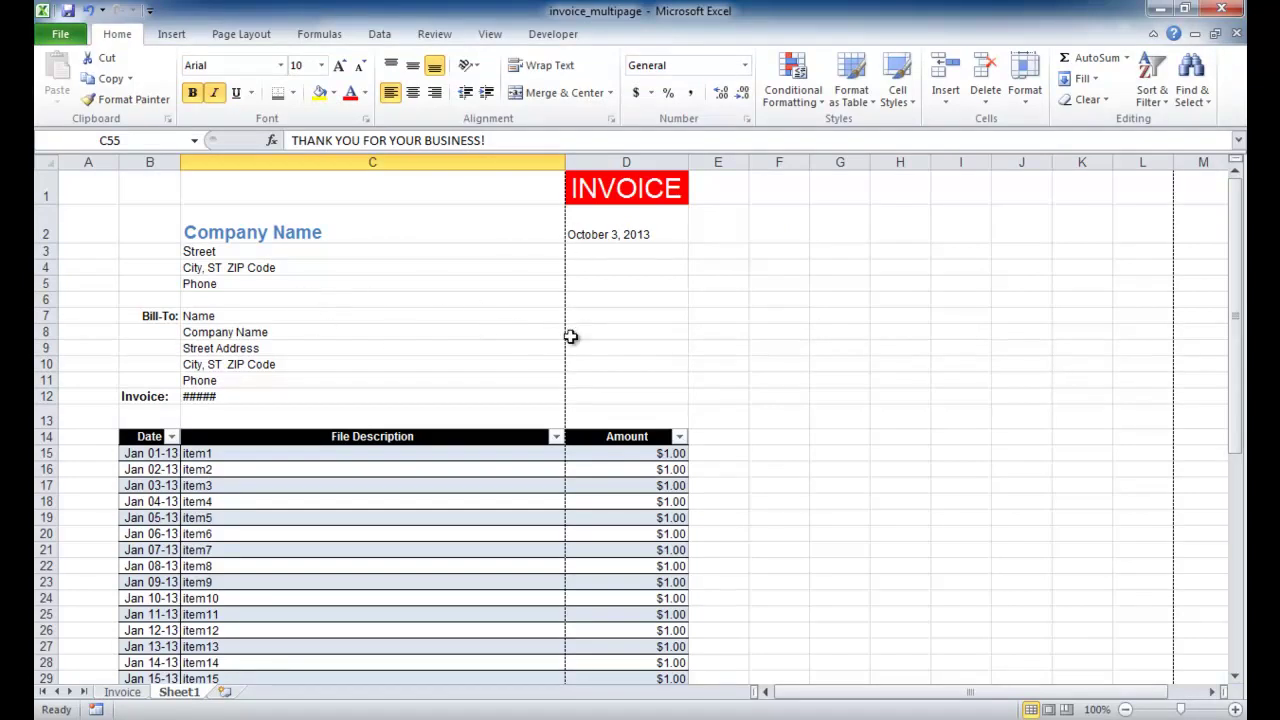
pyautogui.click(241, 35)
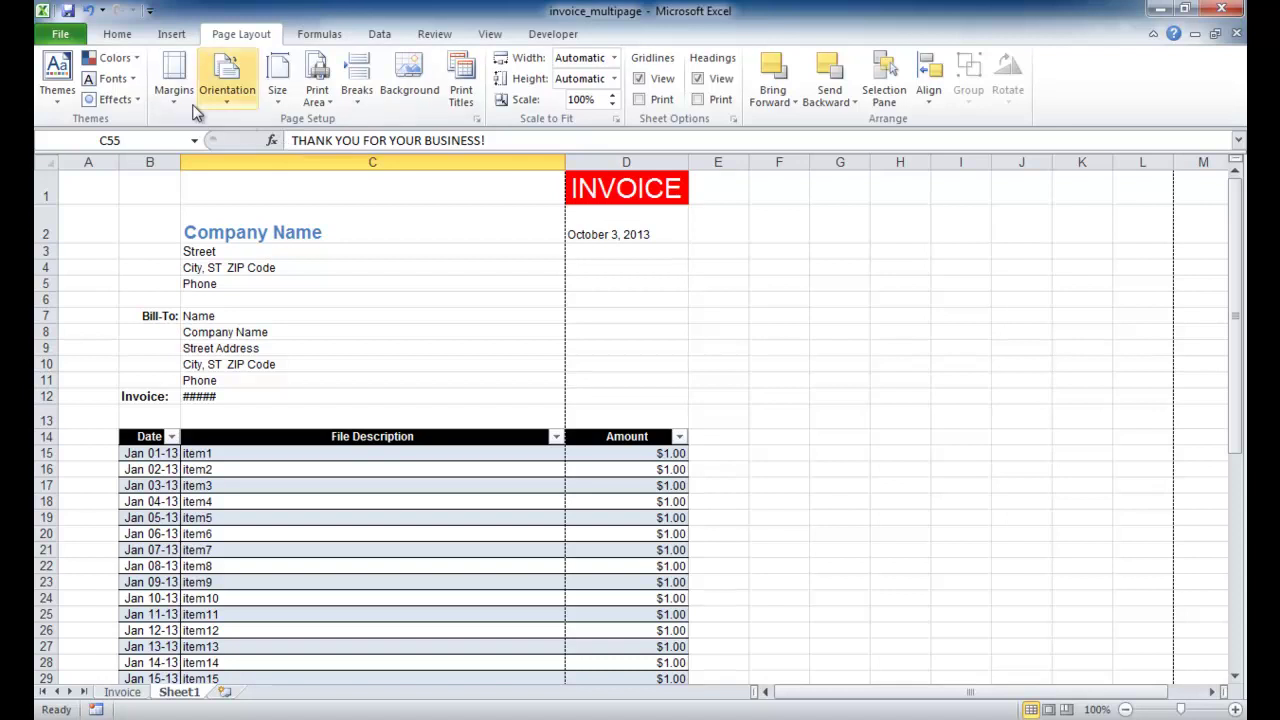
pyautogui.click(179, 100)
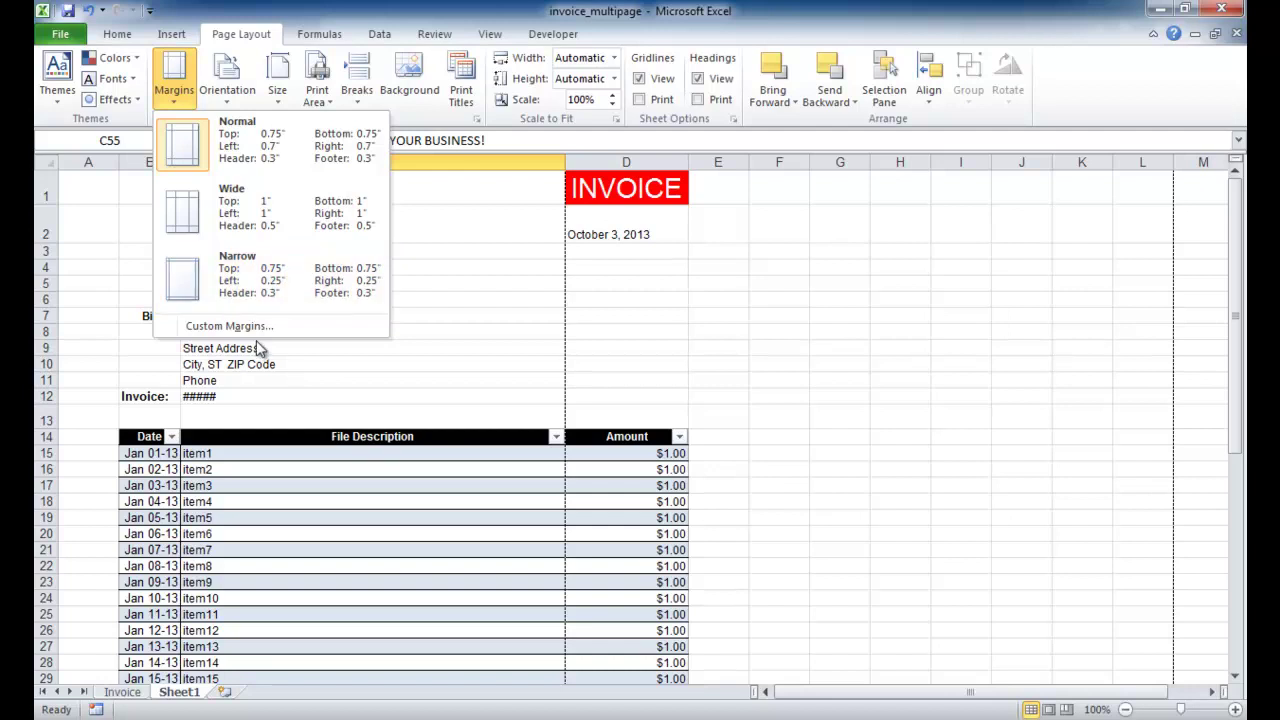
pyautogui.click(269, 293)
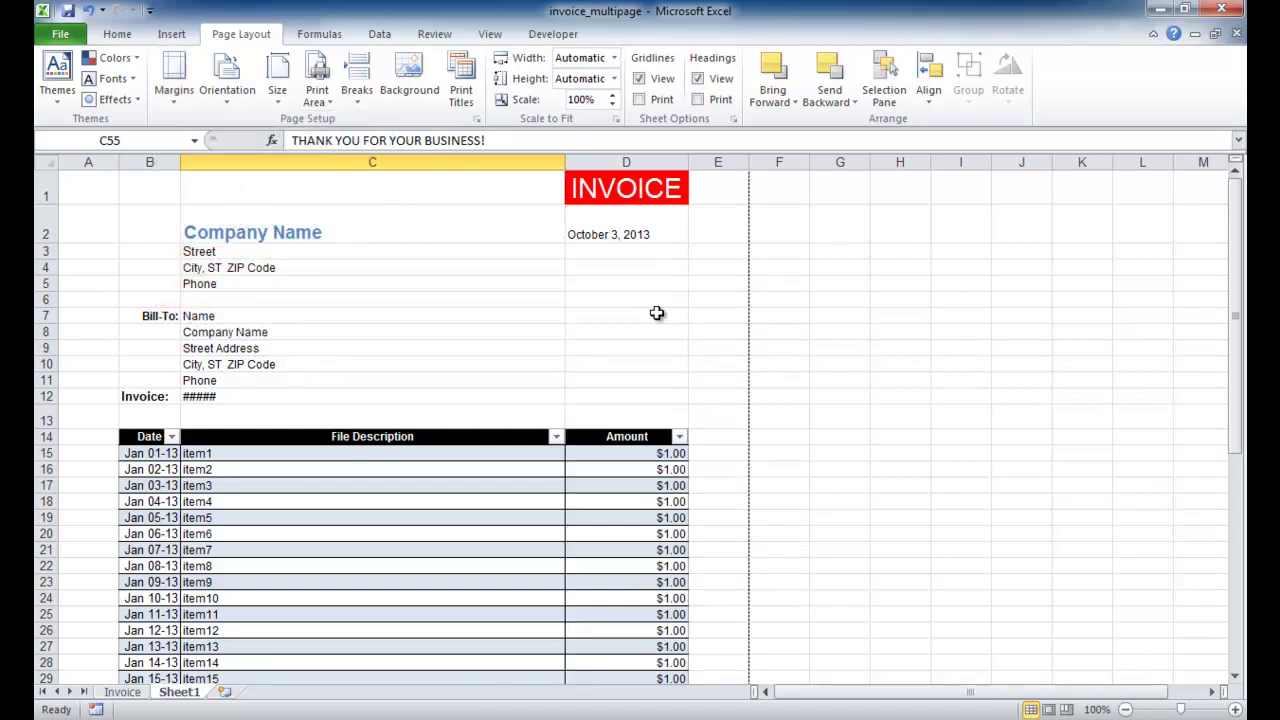
pyautogui.hotkey('ctrl', 'p')
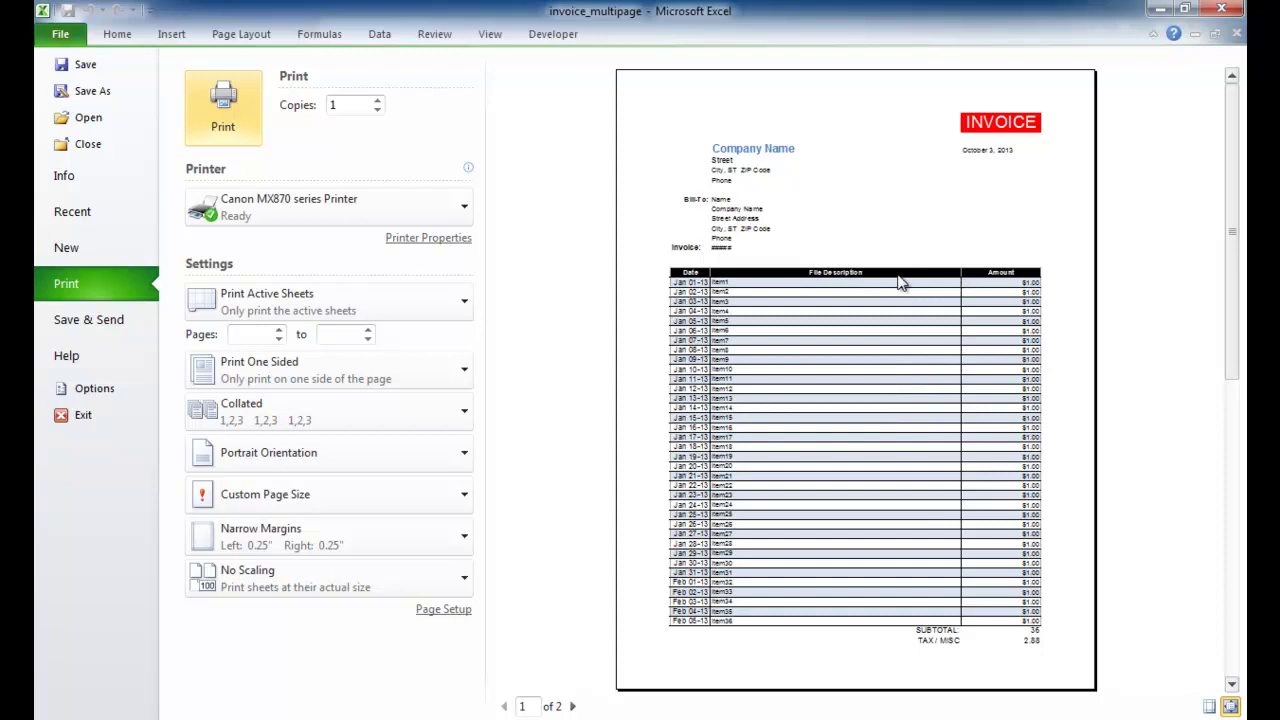
pyautogui.press('Escape')
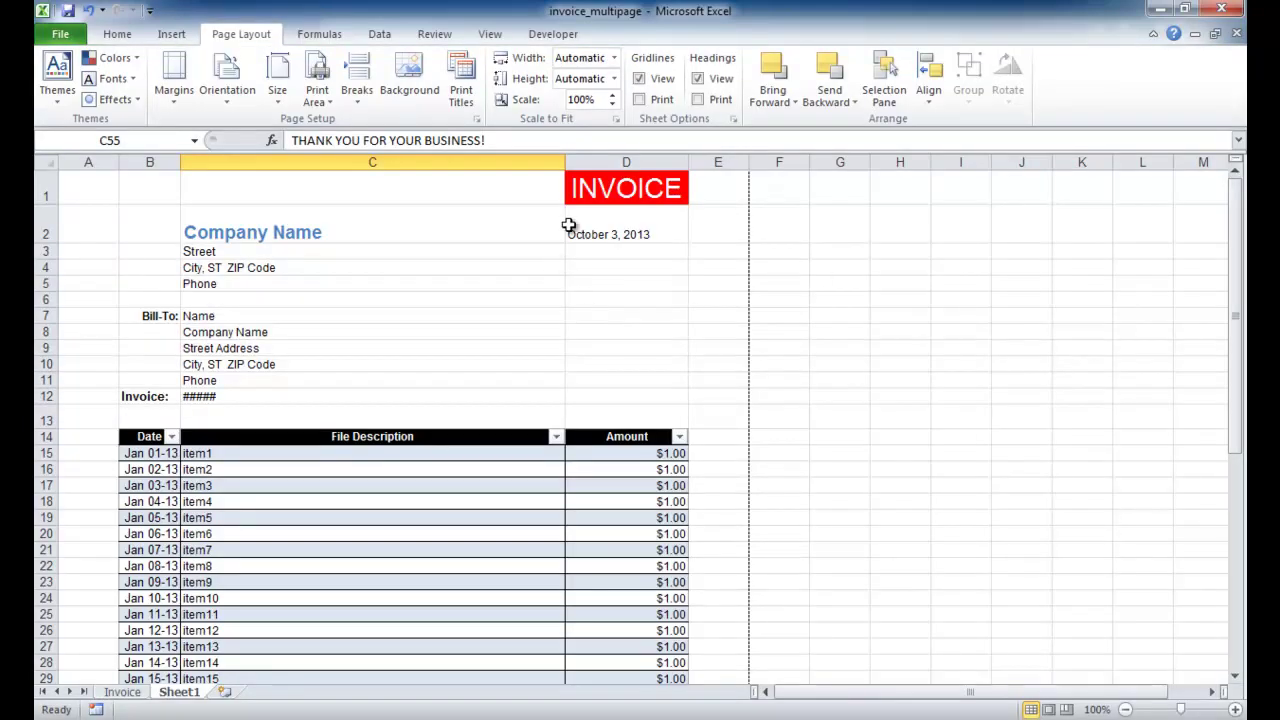
# - Try a narrower File Description column and check it in the print preview
pyautogui.moveTo(565, 162); pyautogui.dragTo(512, 162)
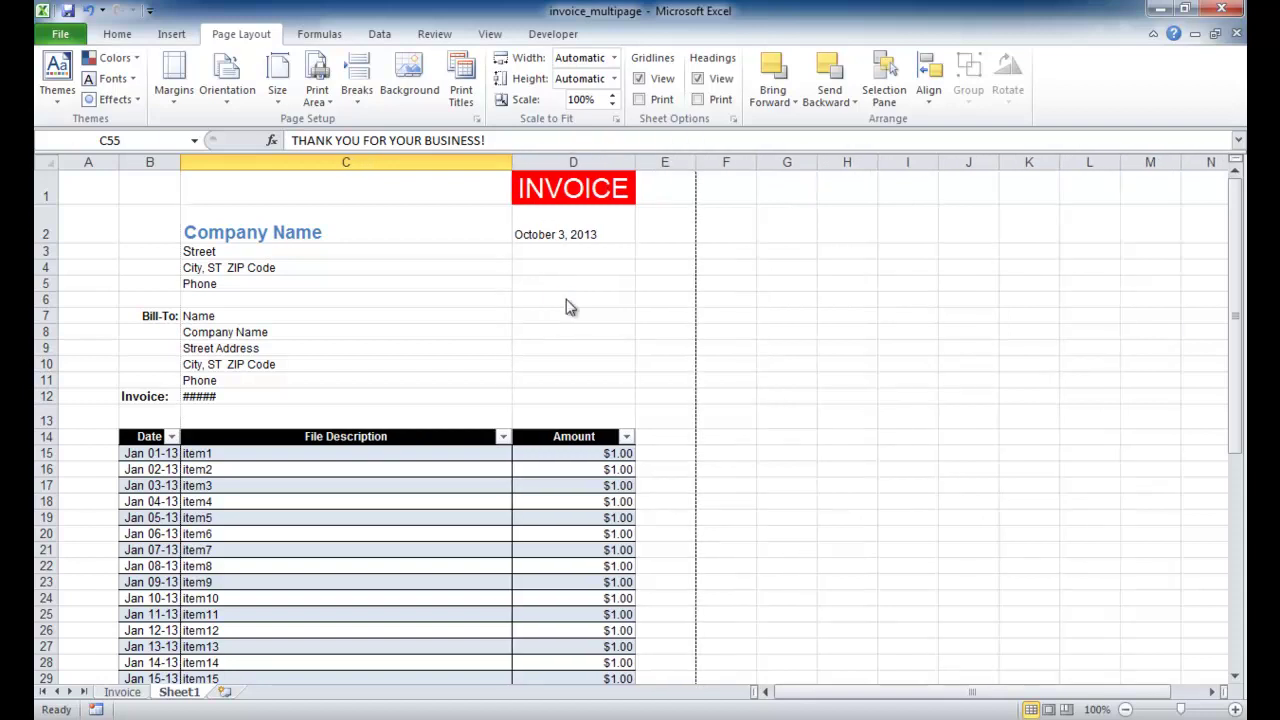
pyautogui.hotkey('ctrl', 'p')
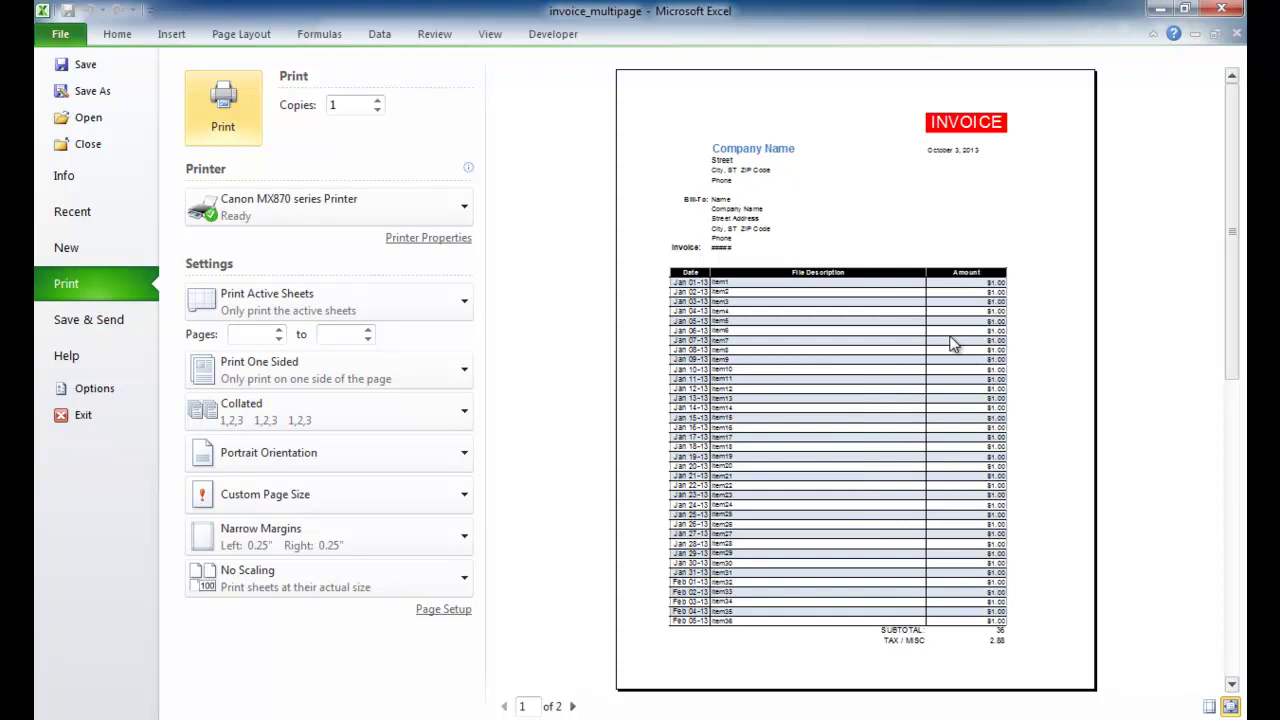
pyautogui.press('Escape')
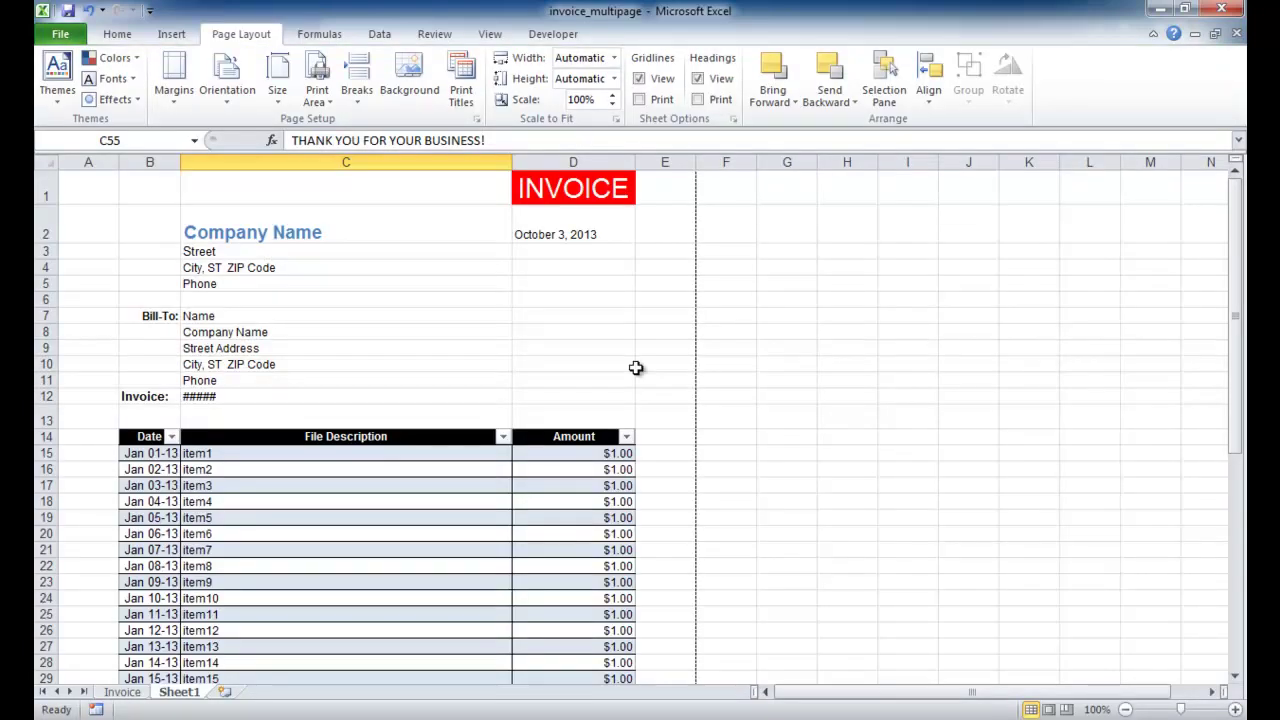
# - Widen the File Description column until the Amount column ends at the vertical page break, and preview both pages
pyautogui.scroll(-13, 636, 368)
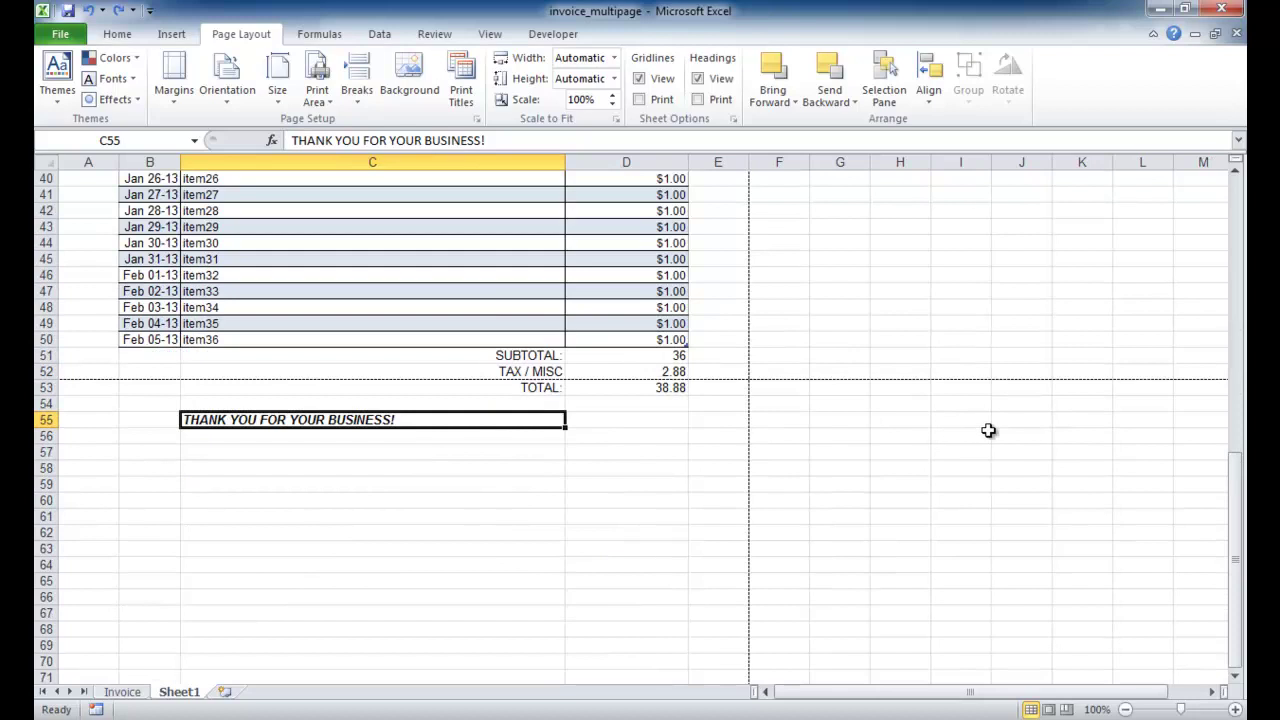
pyautogui.scroll(-11, 988, 429)
pyautogui.scroll(7, 988, 429)
pyautogui.scroll(-5, 986, 429)
pyautogui.scroll(15, 986, 429)
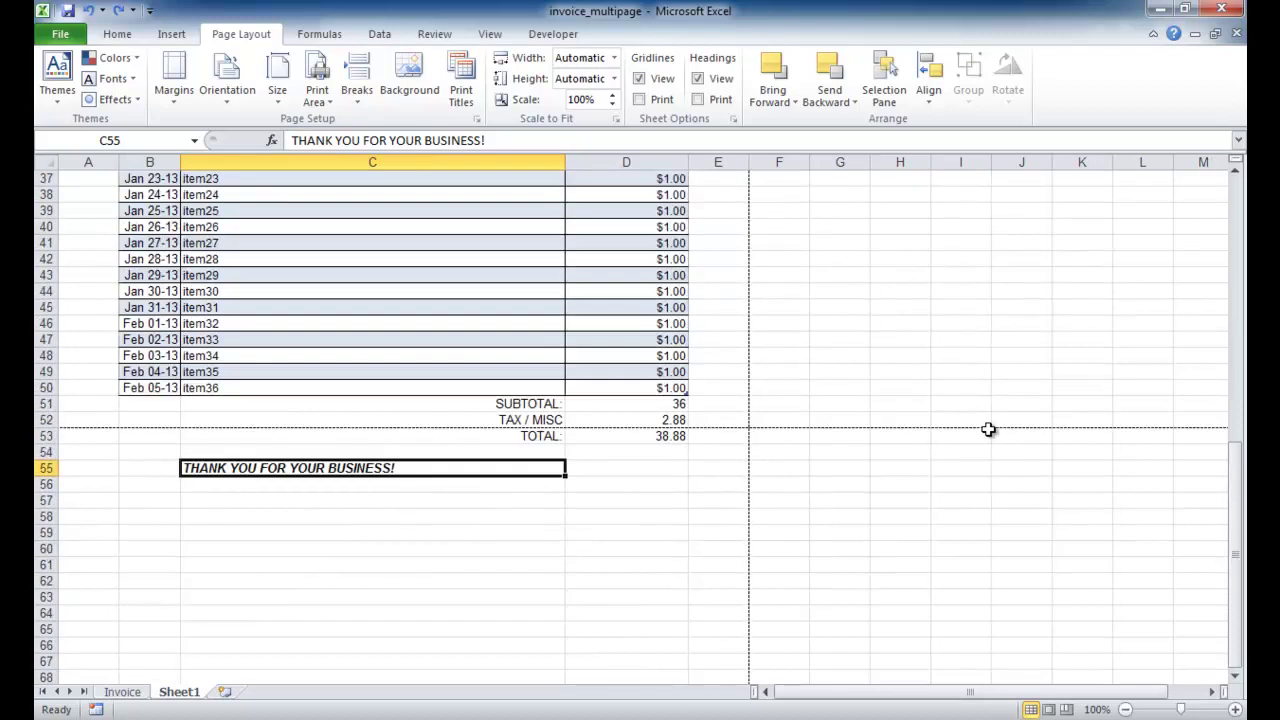
pyautogui.moveTo(1237, 475); pyautogui.dragTo(1237, 255)
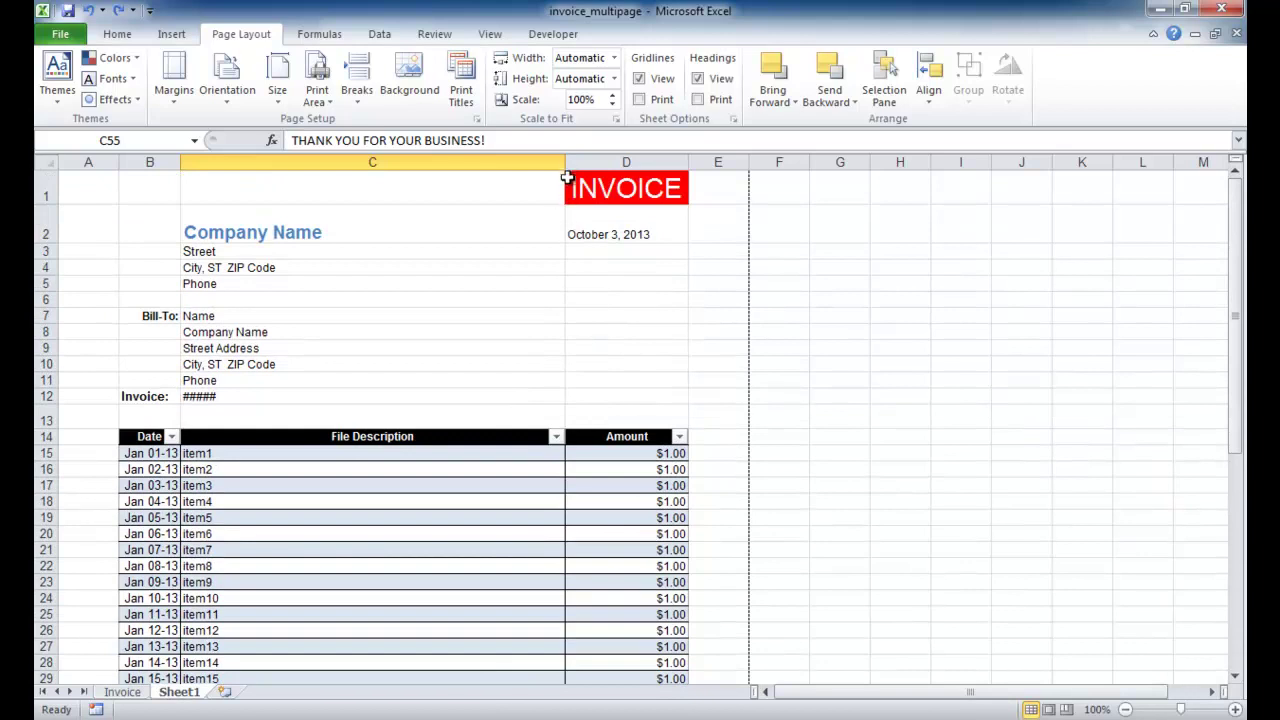
pyautogui.moveTo(564, 166); pyautogui.dragTo(591, 166)
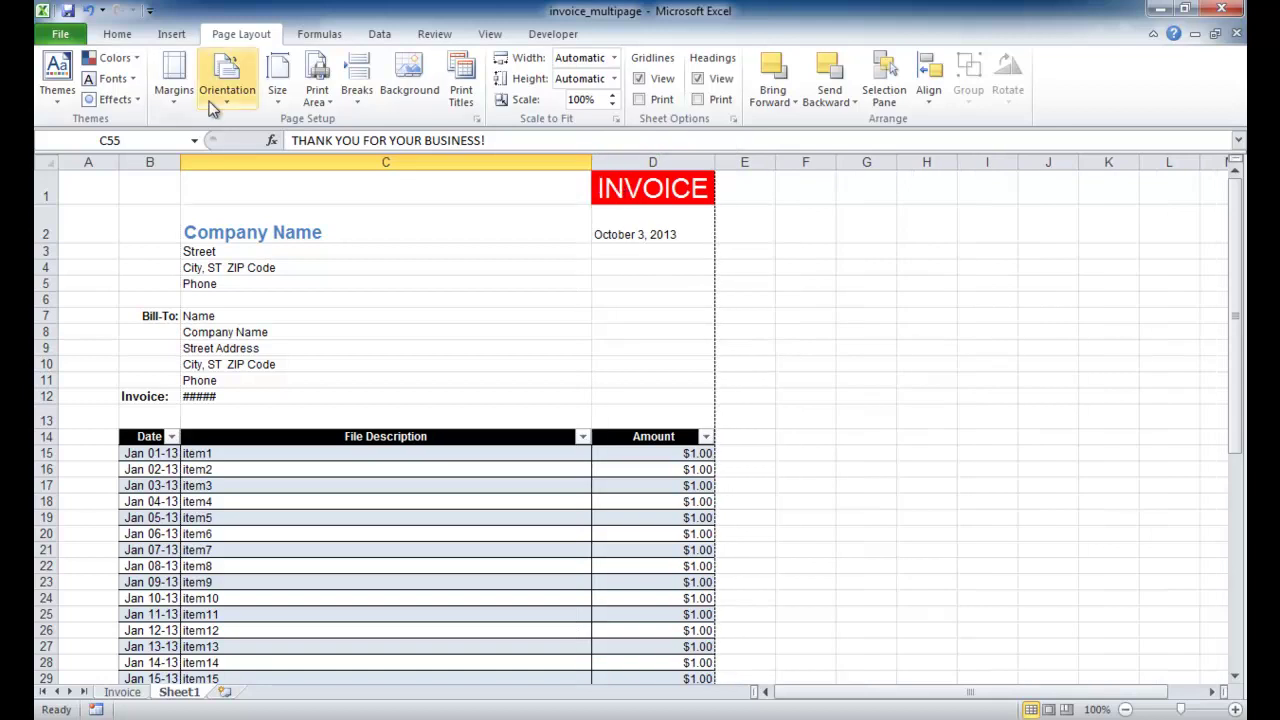
pyautogui.hotkey('ctrl', 'p')
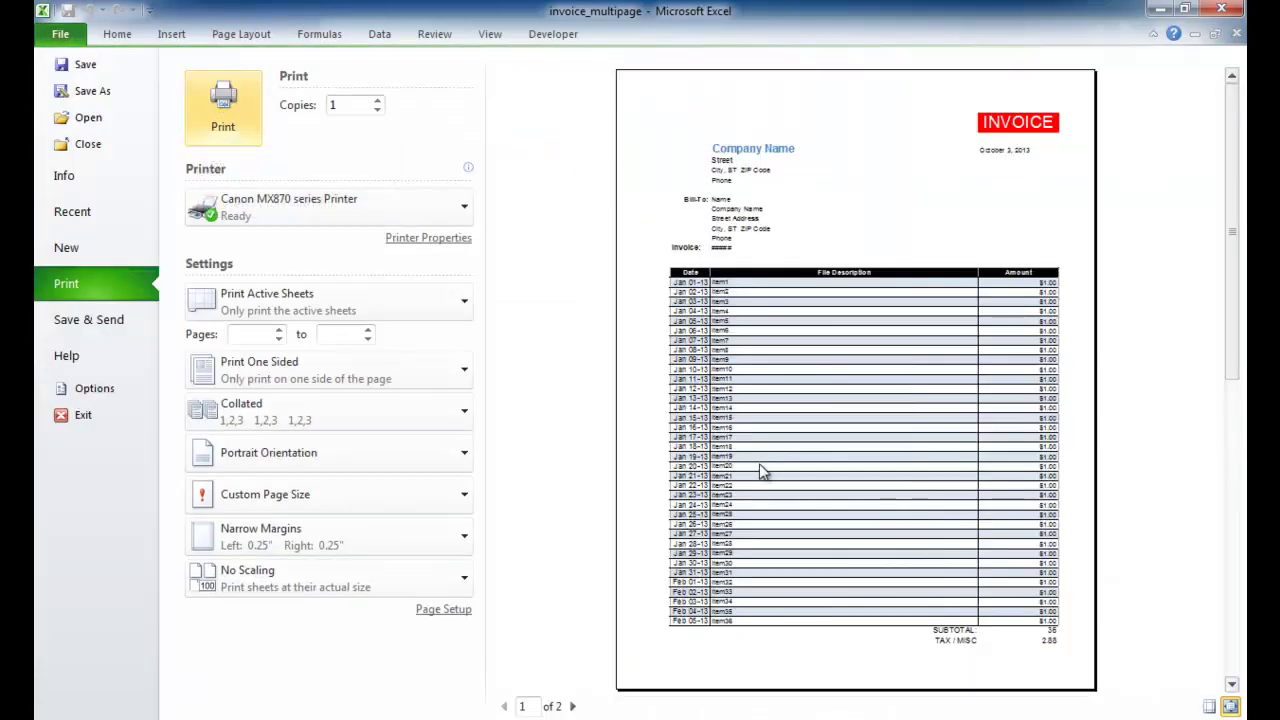
pyautogui.click(573, 707)
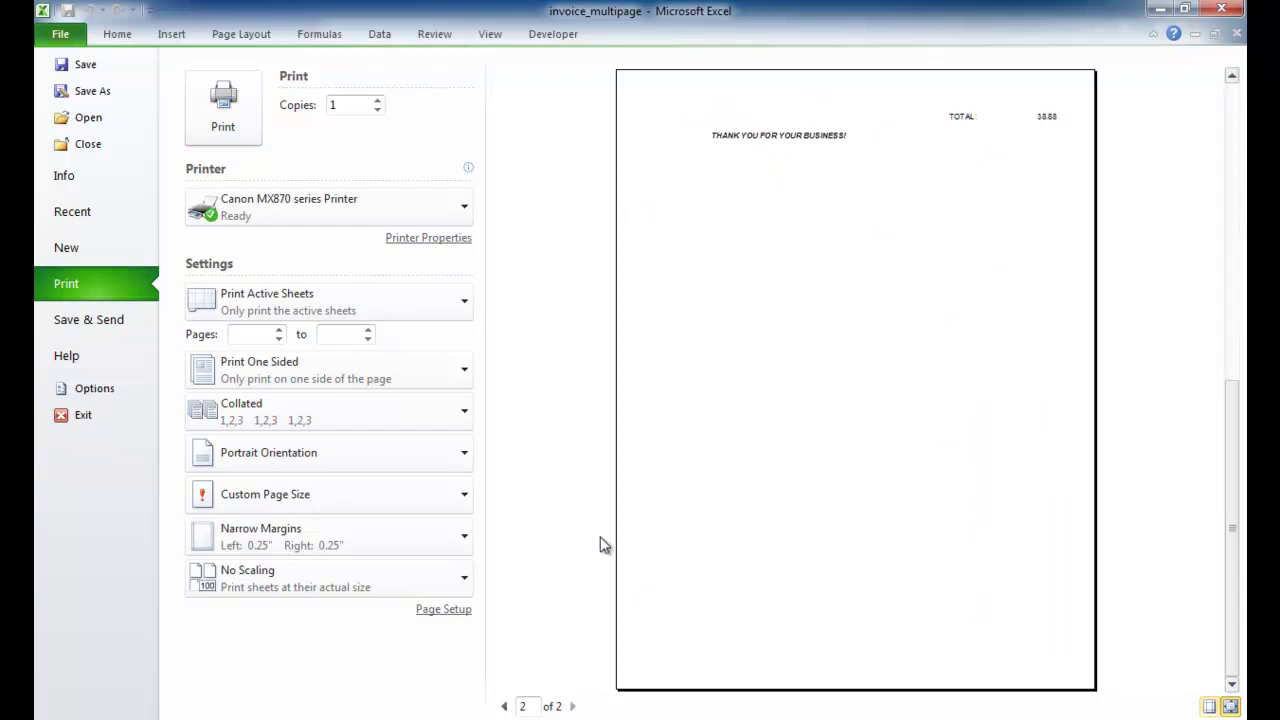
pyautogui.press('Escape')
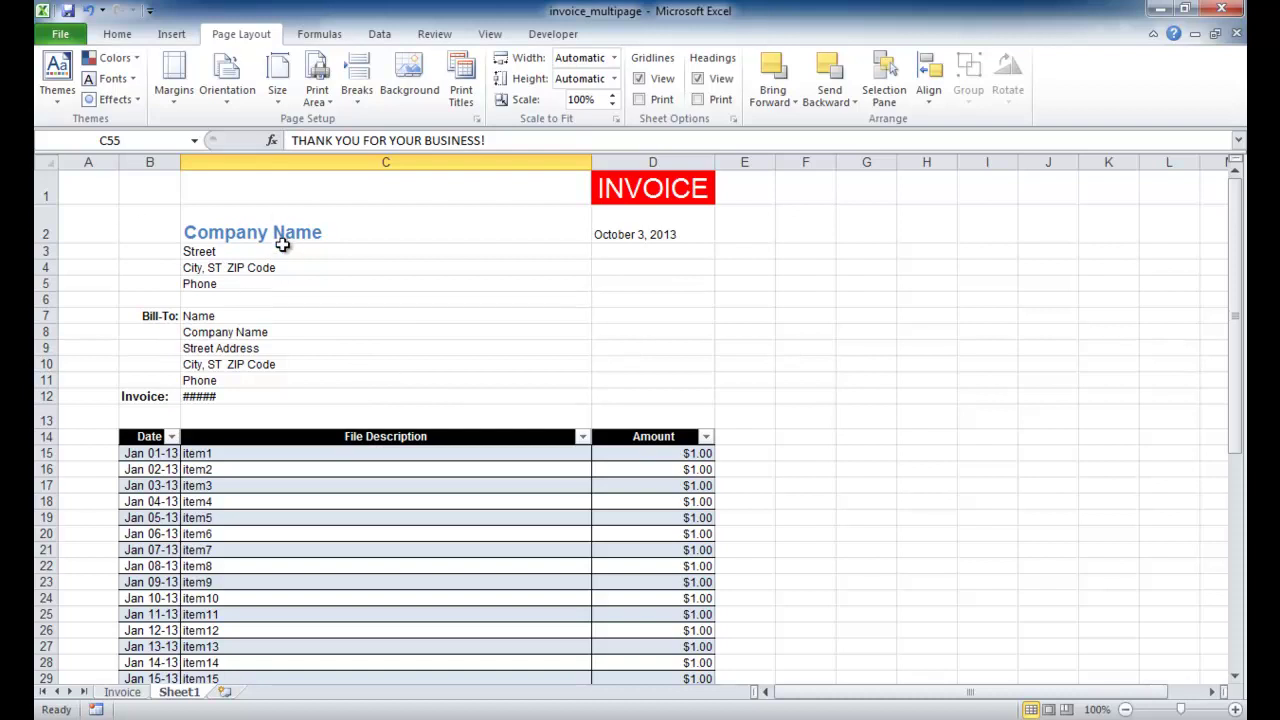
# - Set rows $1:$13 to repeat at the top of every printed page and preview both pages
pyautogui.click(530, 316)
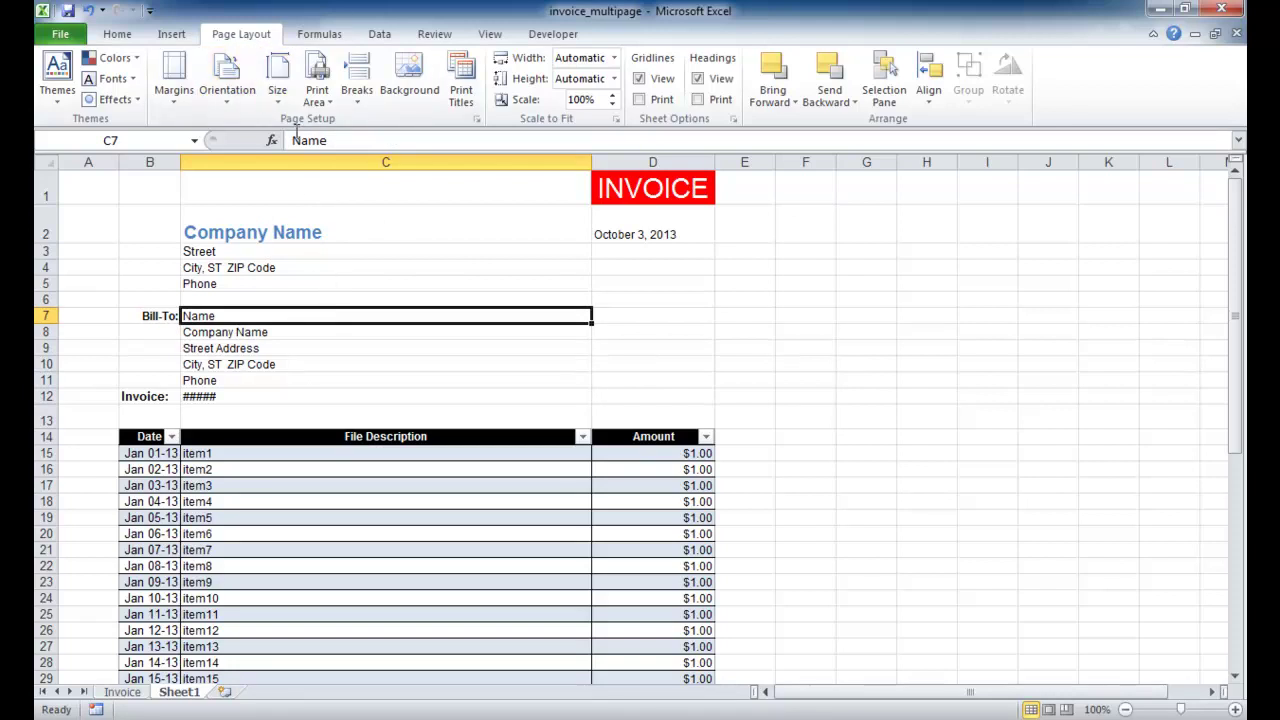
pyautogui.click(477, 119)
pyautogui.moveTo(794, 160); pyautogui.dragTo(789, 91)
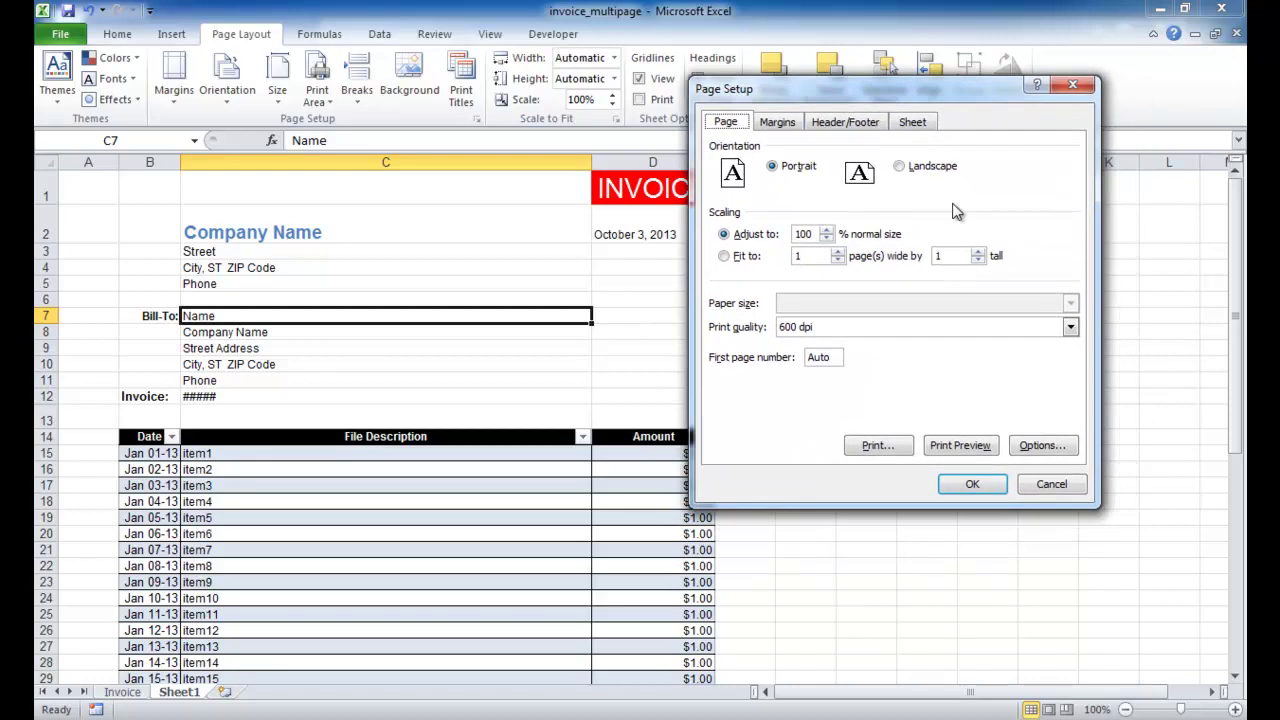
pyautogui.click(920, 124)
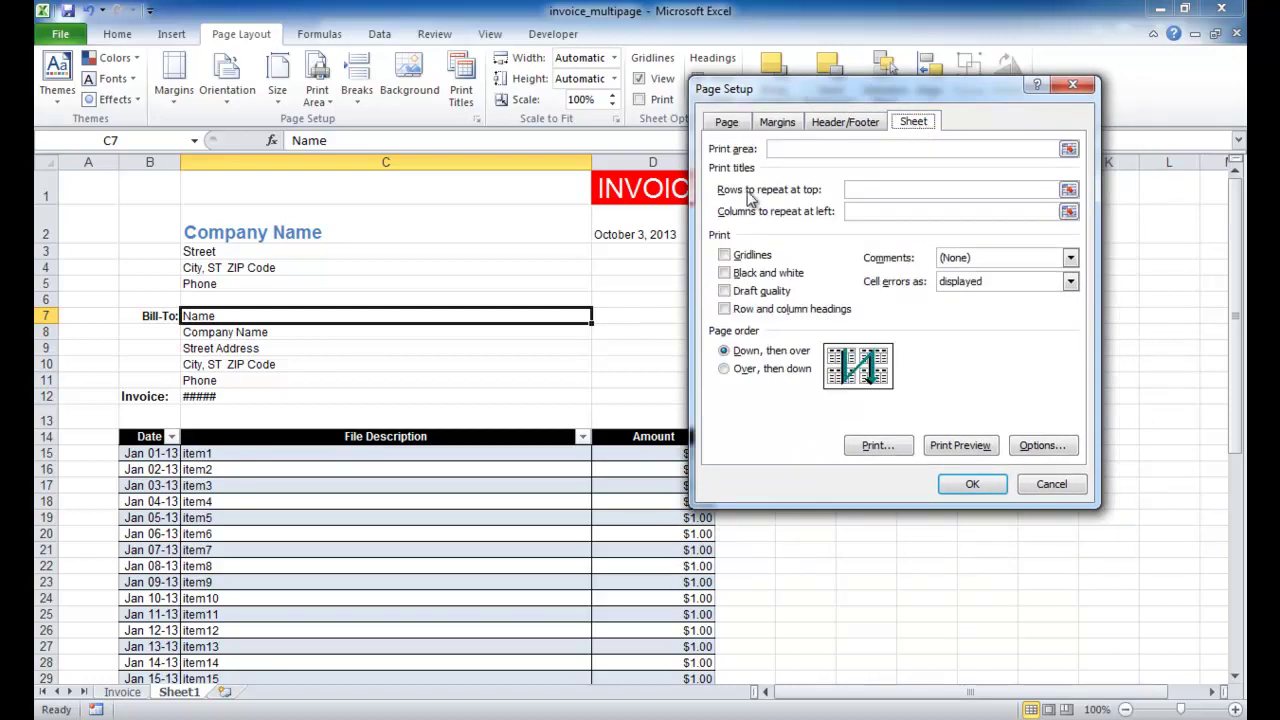
pyautogui.click(1018, 197)
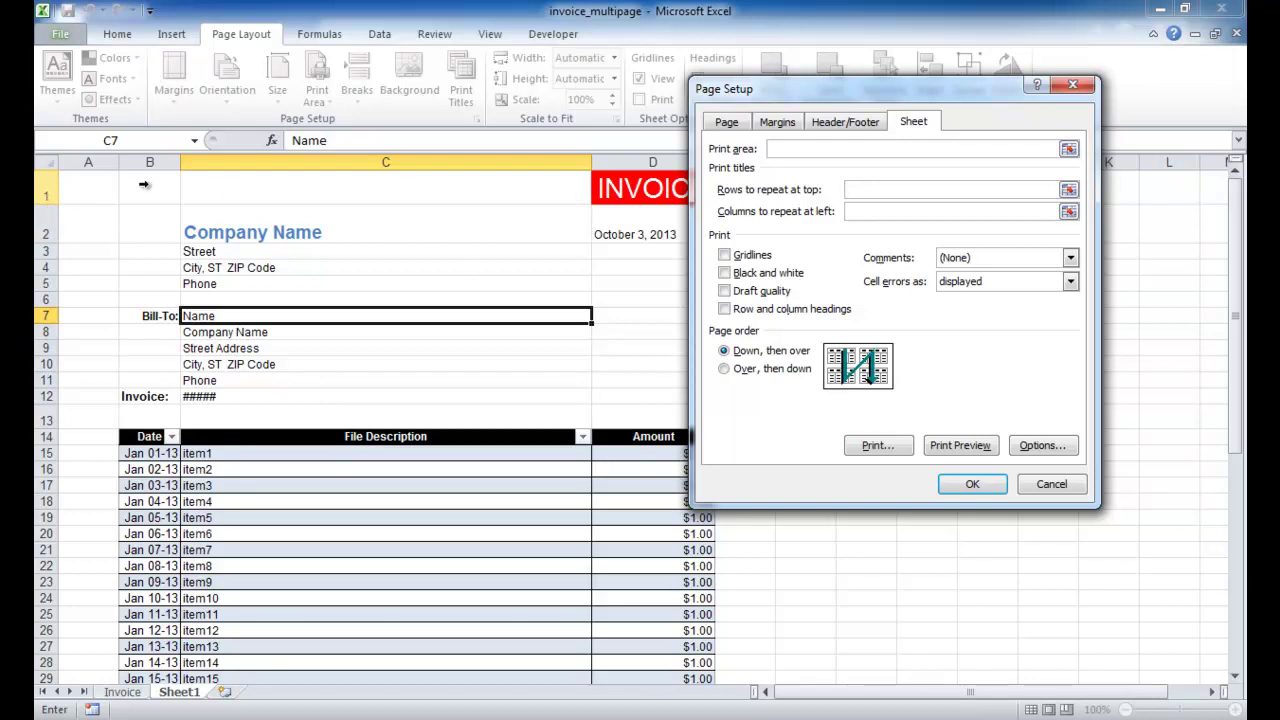
pyautogui.moveTo(37, 183); pyautogui.dragTo(42, 396)
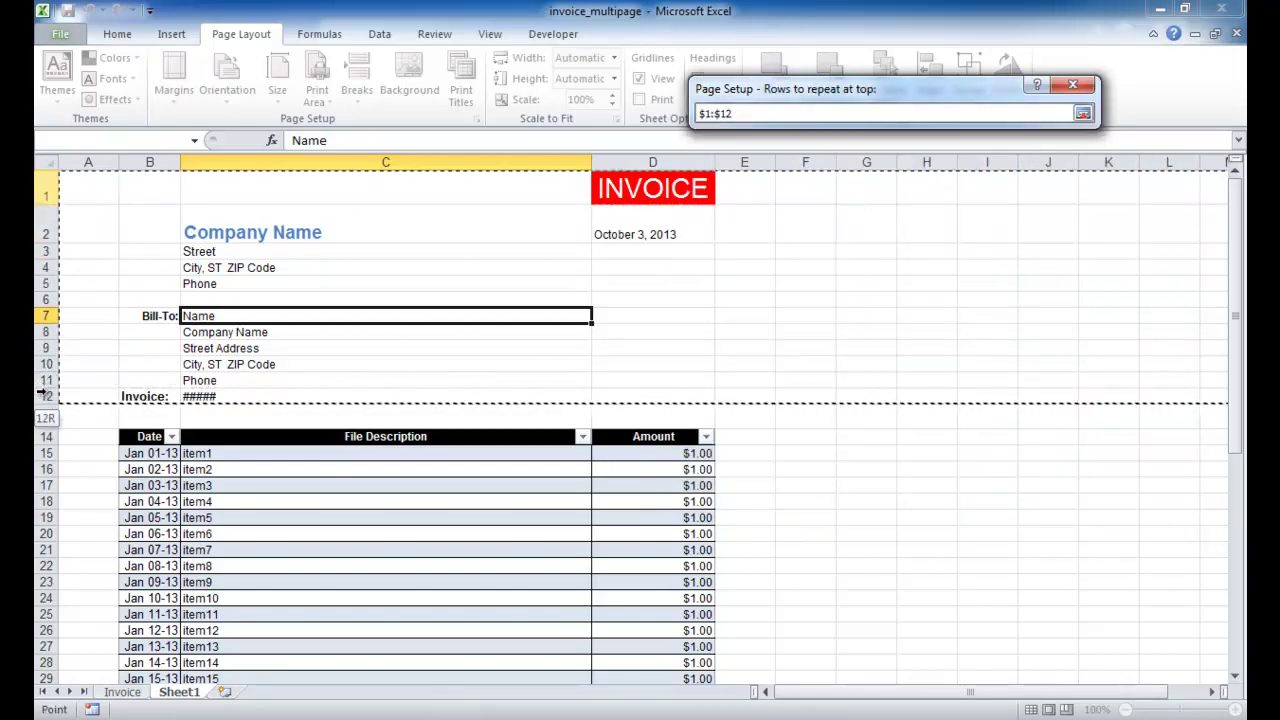
pyautogui.moveTo(37, 397); pyautogui.dragTo(36, 420)
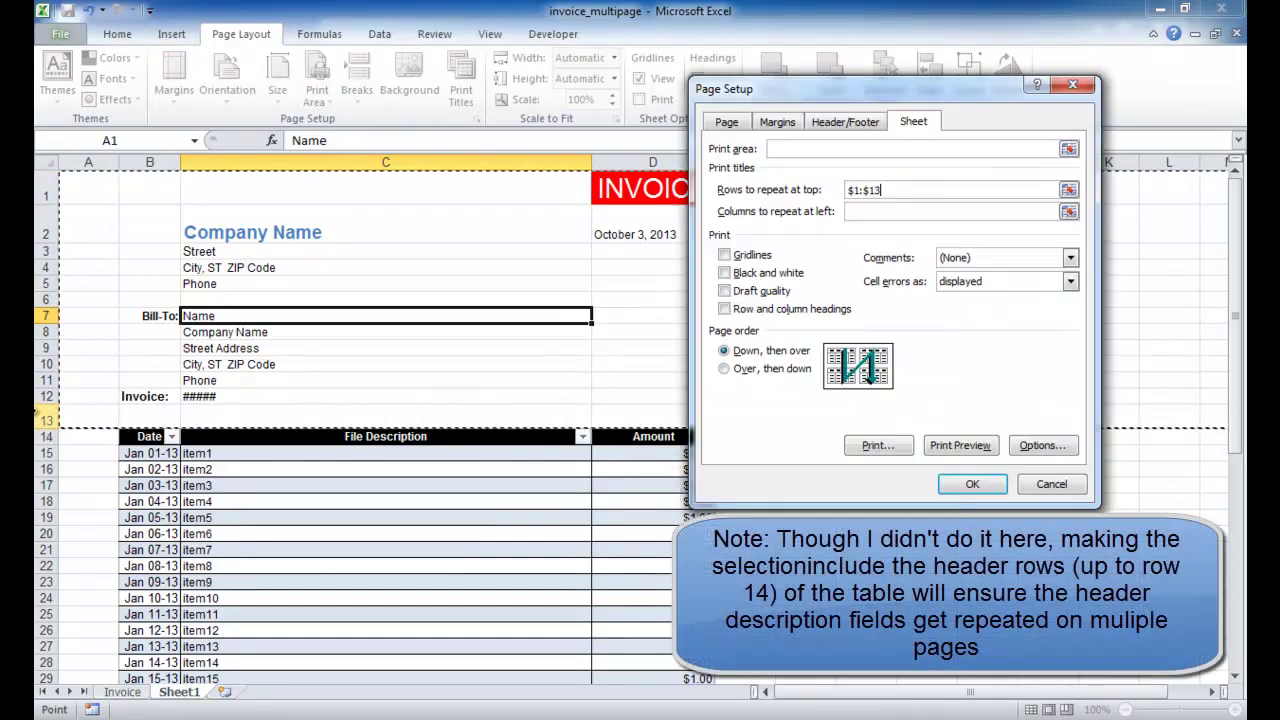
pyautogui.click(960, 447)
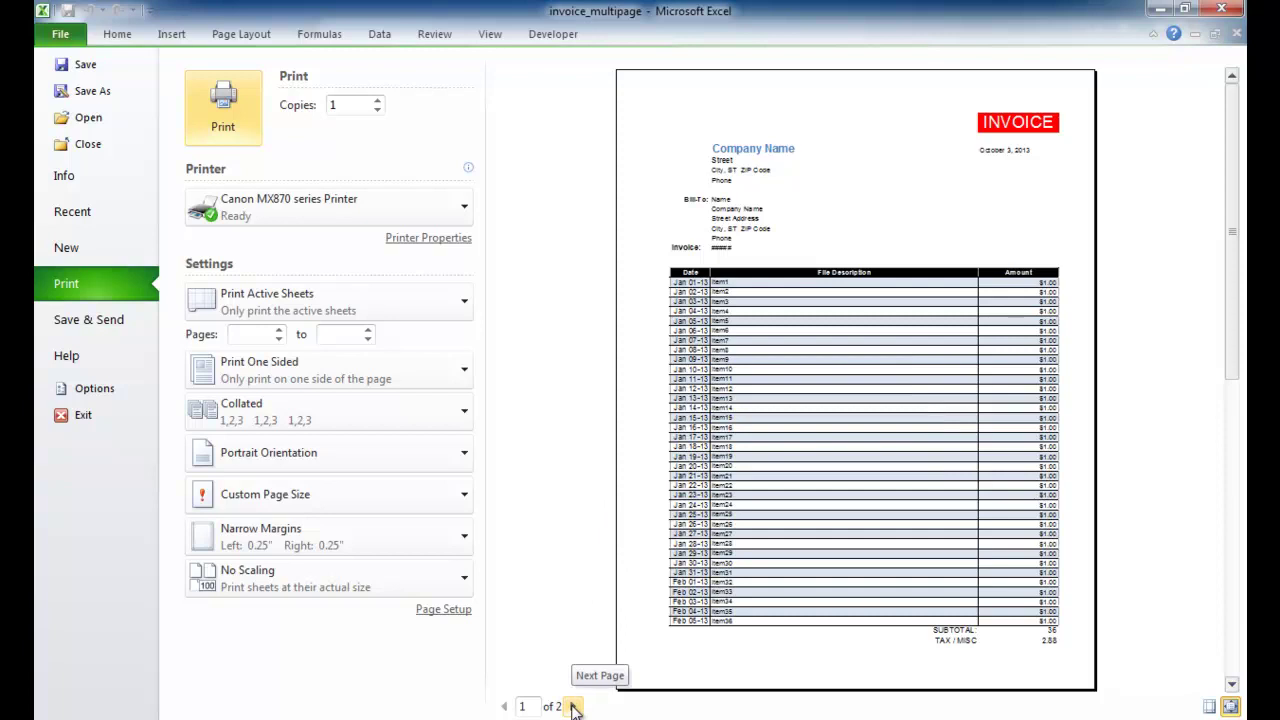
pyautogui.click(574, 707)
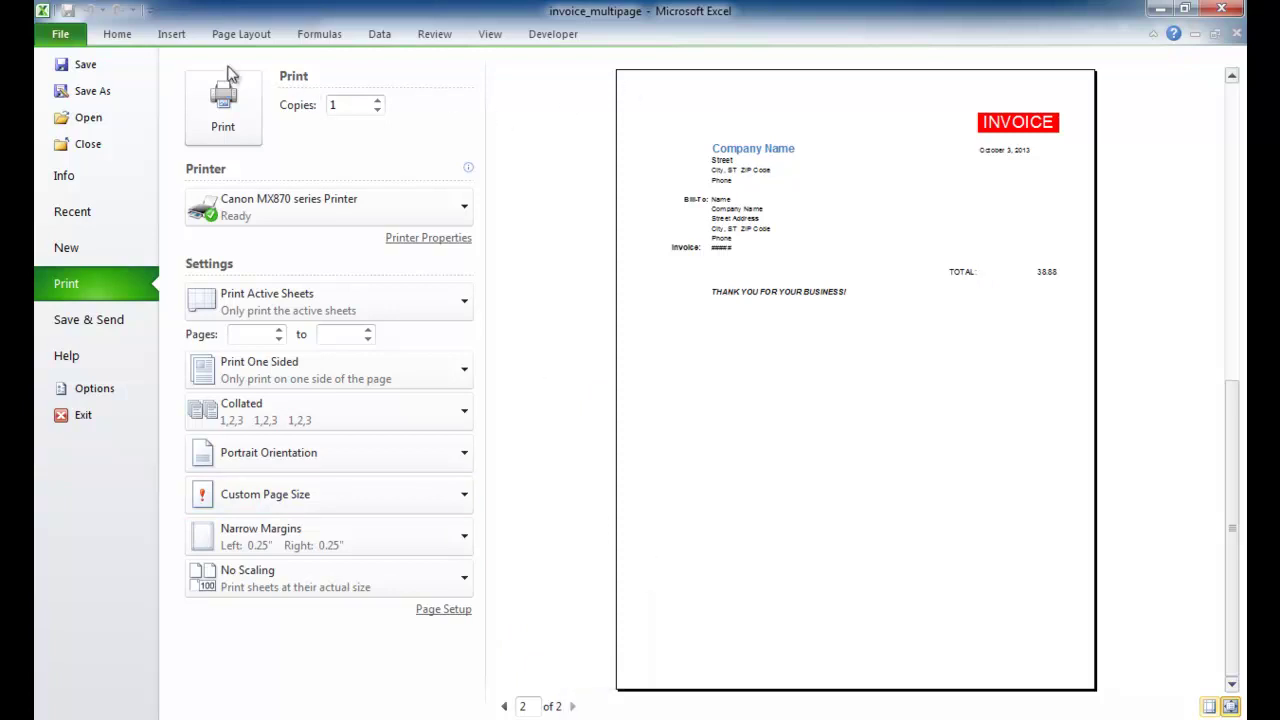
pyautogui.press('Escape')
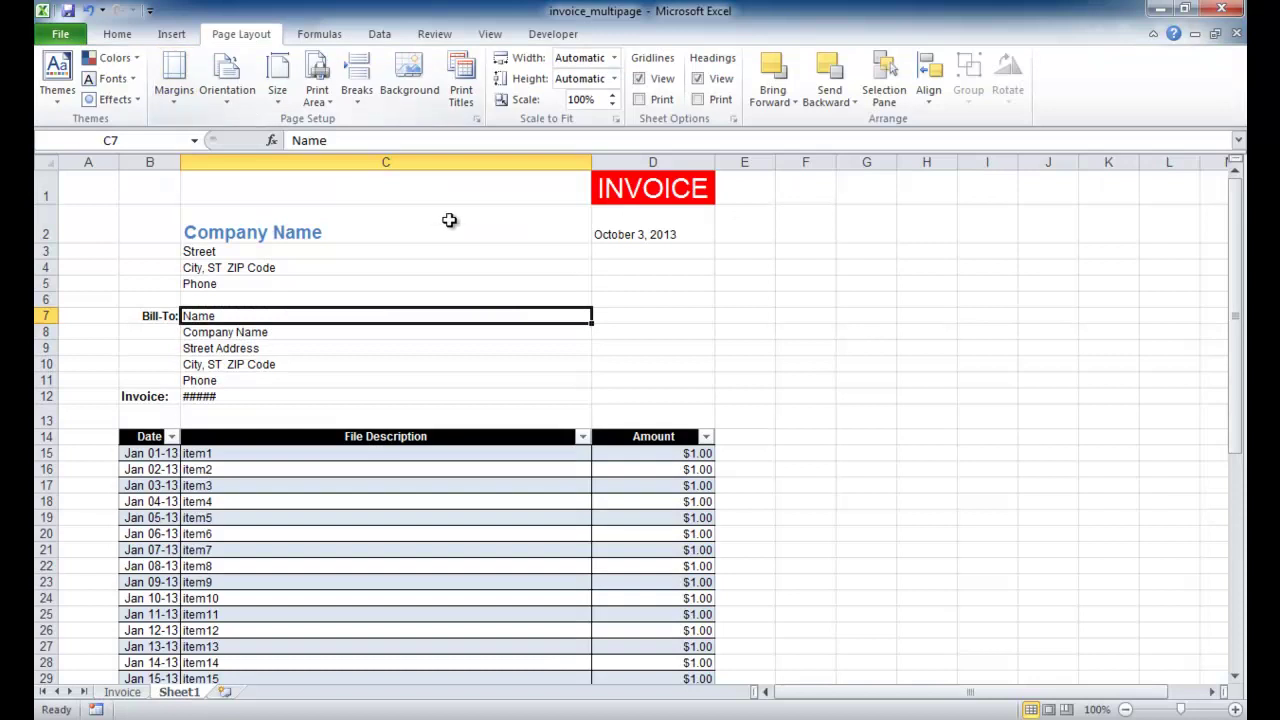
# - Add three blank rows to the end of the item table below item36, above the totals
pyautogui.scroll(-9, 711, 396)
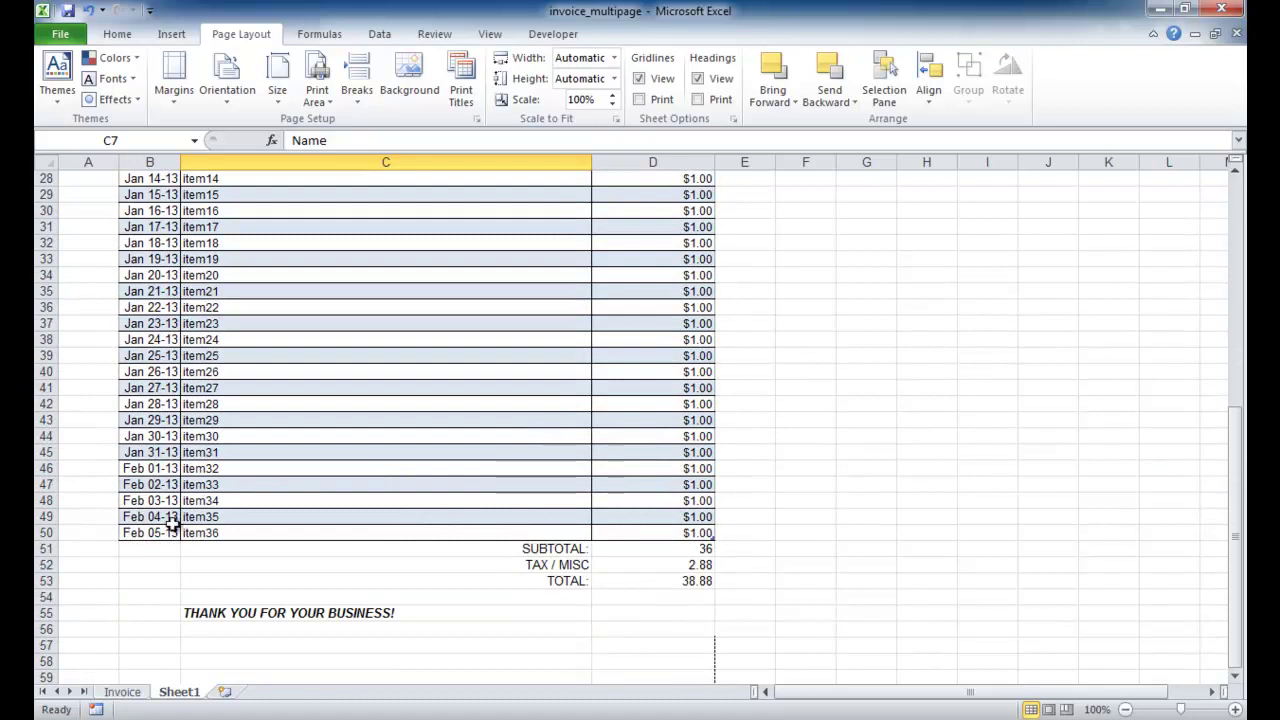
pyautogui.click(657, 534)
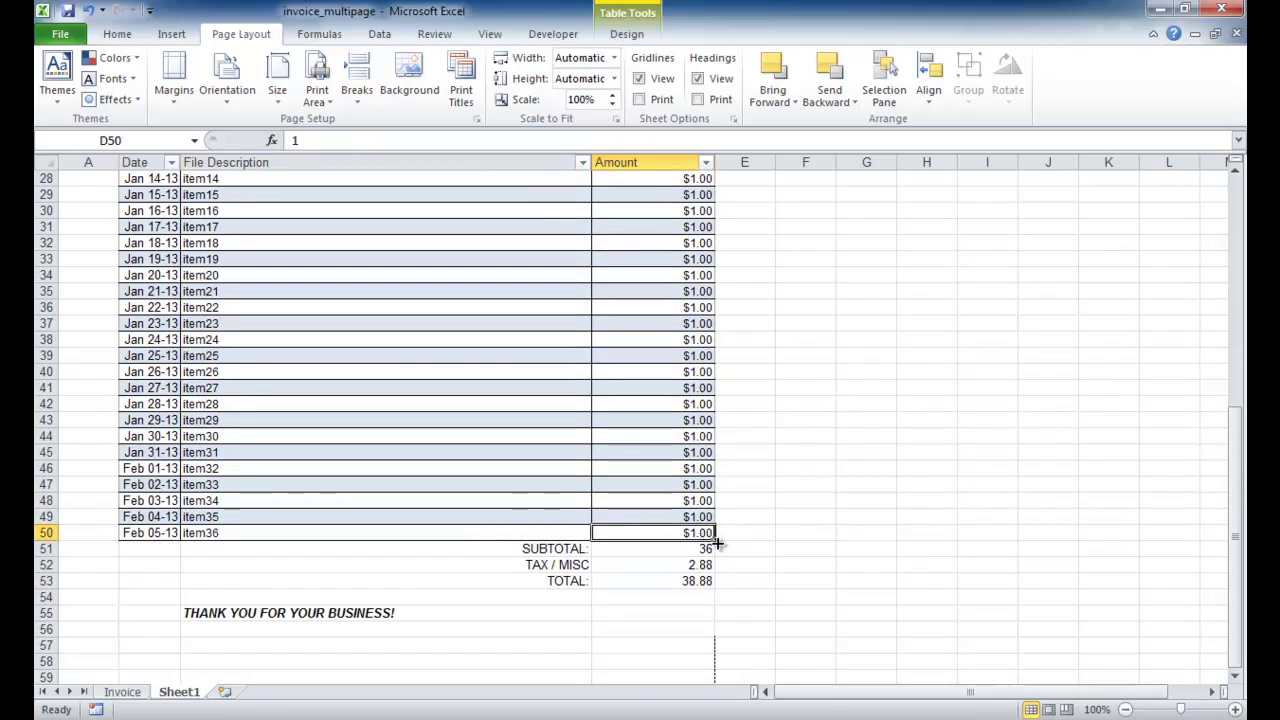
pyautogui.press('Tab')
pyautogui.press('Tab')
pyautogui.press('Tab')
pyautogui.press('Tab')
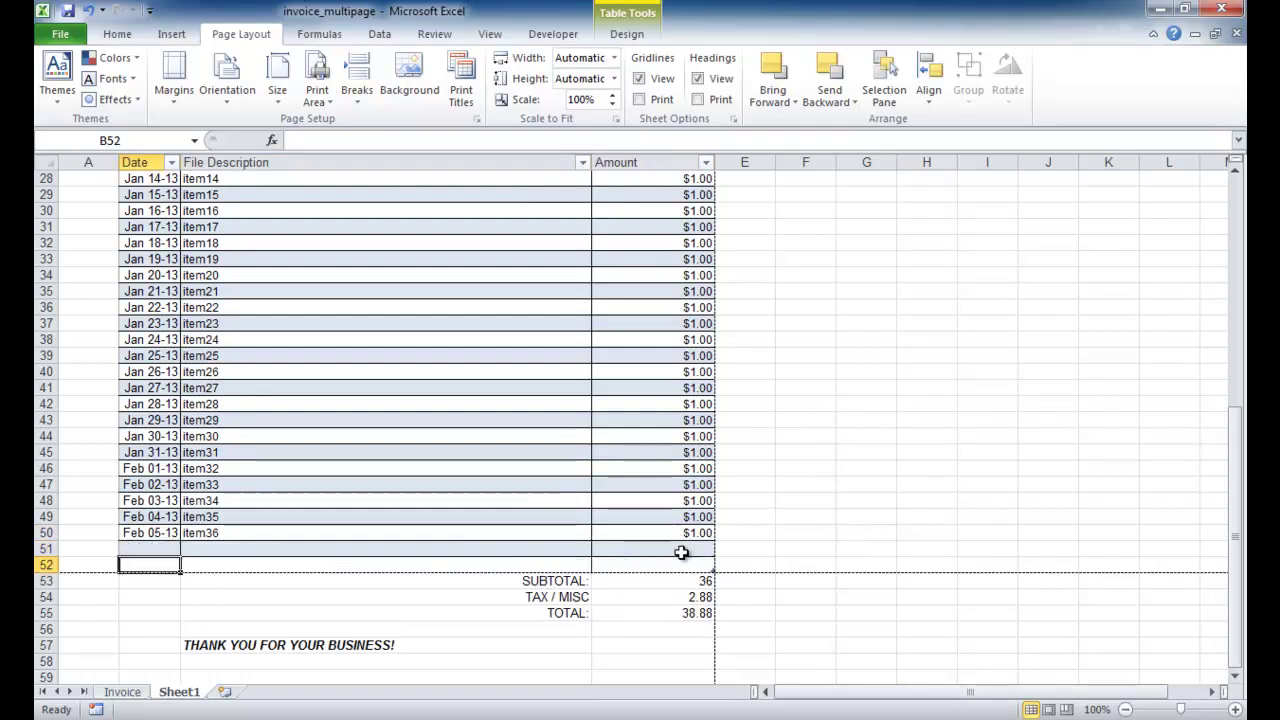
pyautogui.click(681, 553)
pyautogui.press('Tab')
pyautogui.click(682, 563)
pyautogui.press('Tab')
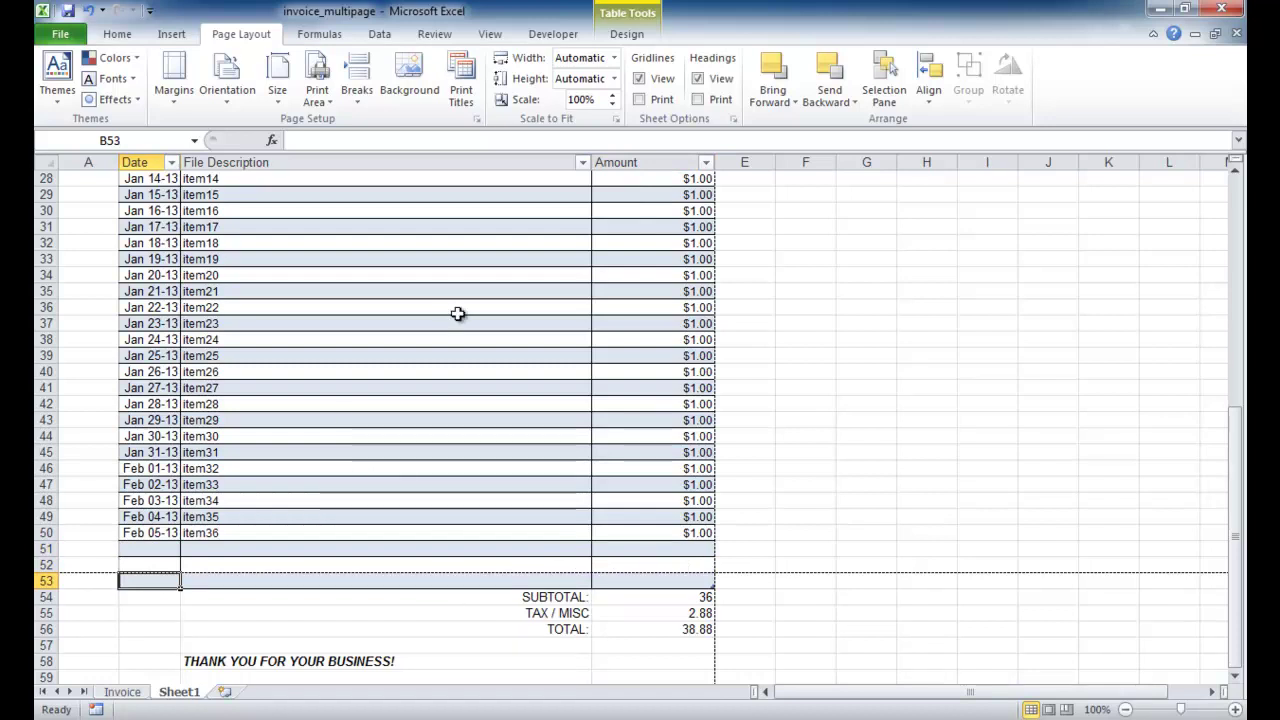
# - Examine in the print preview how the extended item table and totals split across both pages
pyautogui.hotkey('ctrl', 'p')
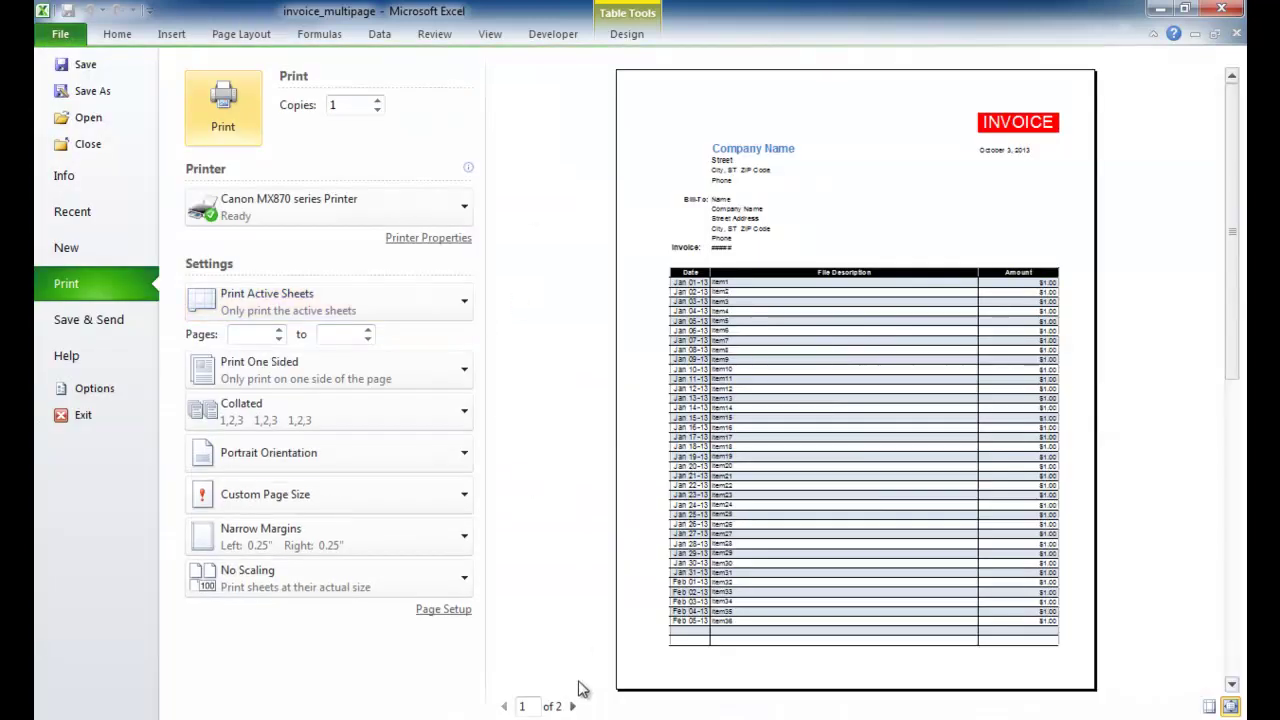
pyautogui.click(572, 706)
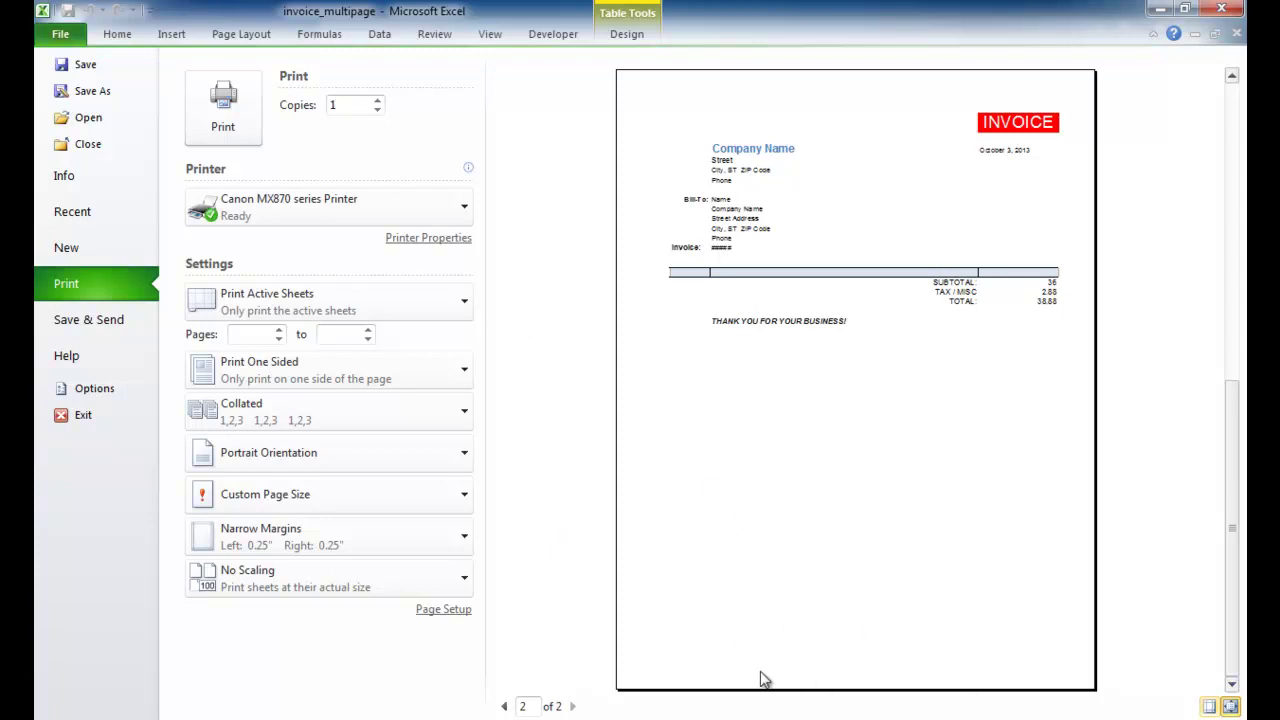
pyautogui.click(504, 706)
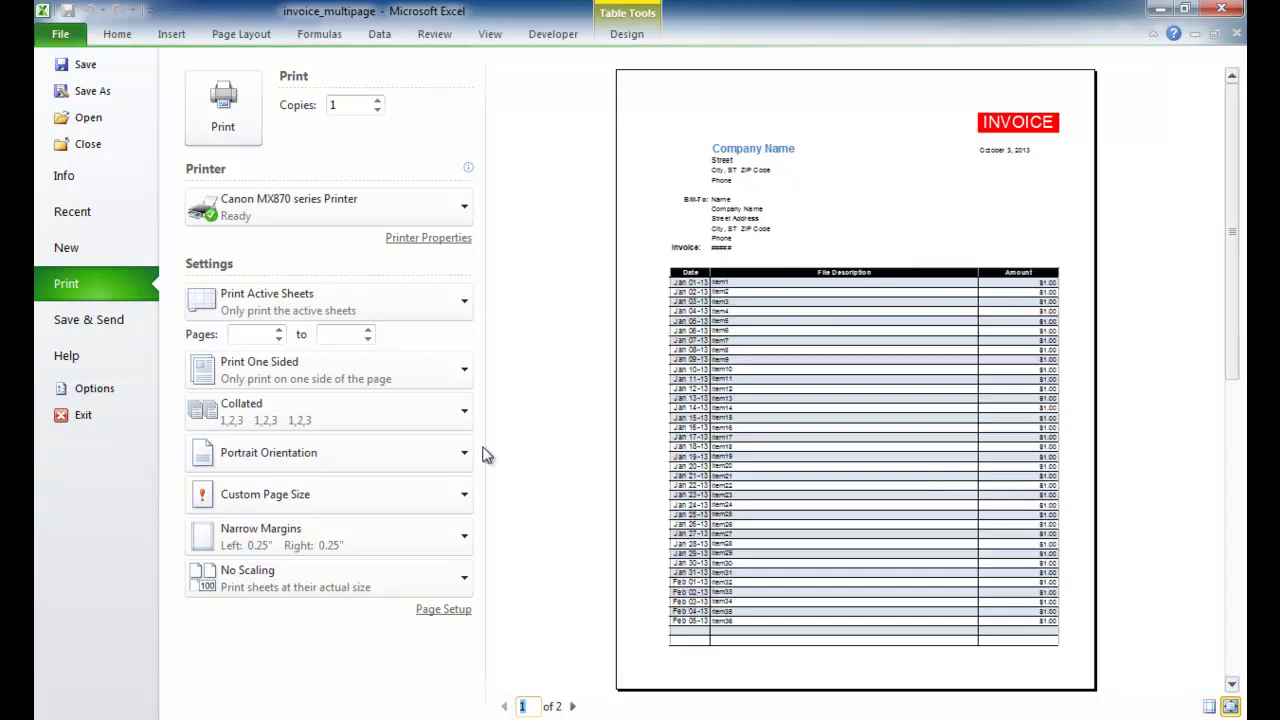
pyautogui.press('Escape')
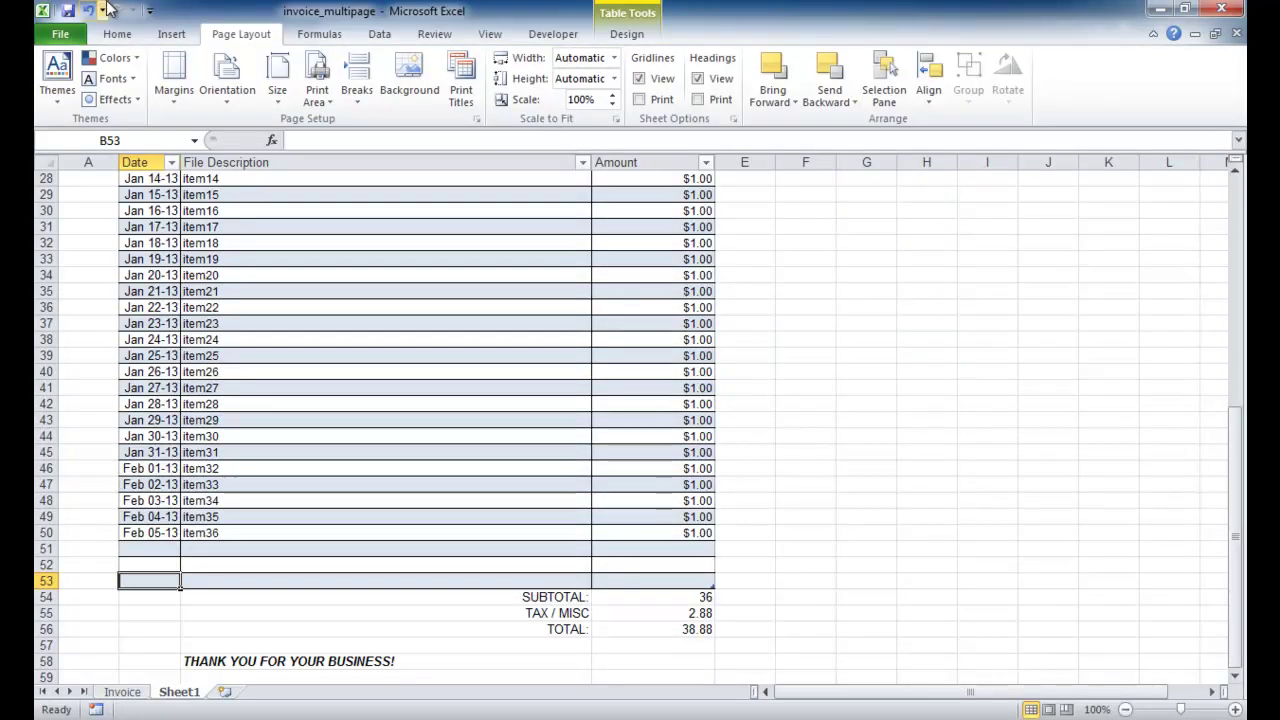
# - Add a page footer to the sheet with "Make Checks Payable To: Company Name" in its center section
pyautogui.click(171, 34)
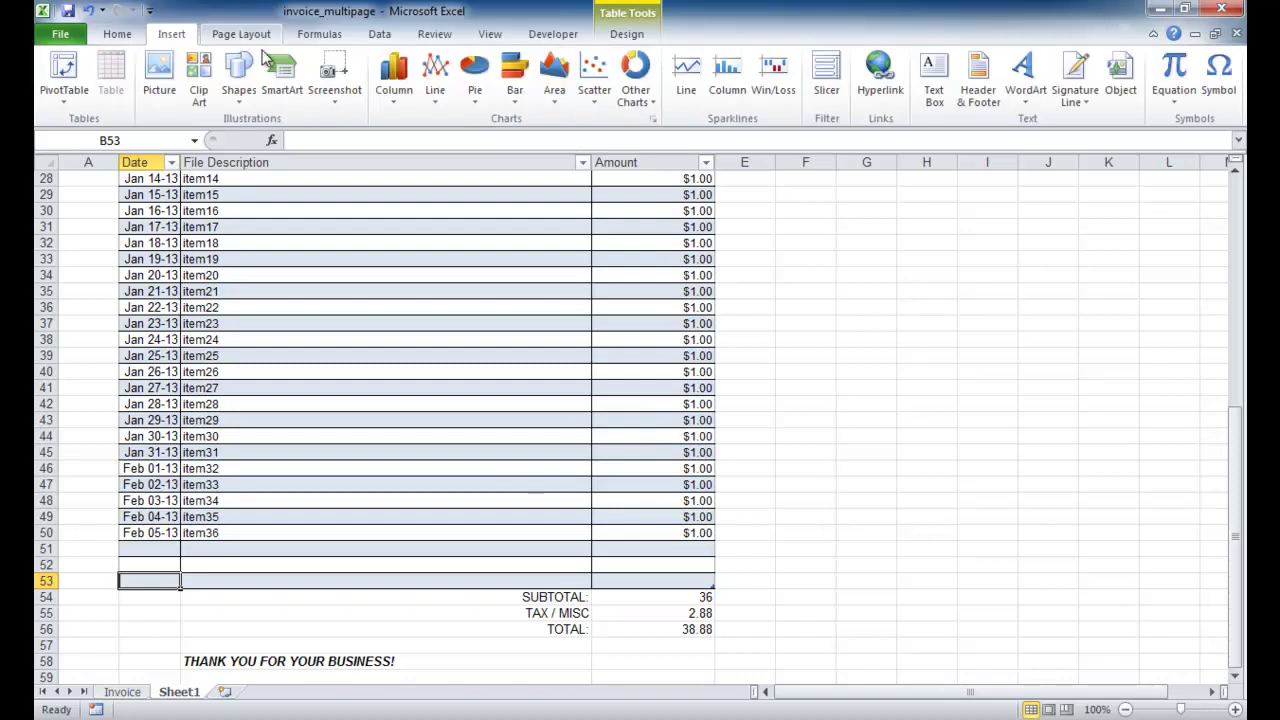
pyautogui.click(979, 95)
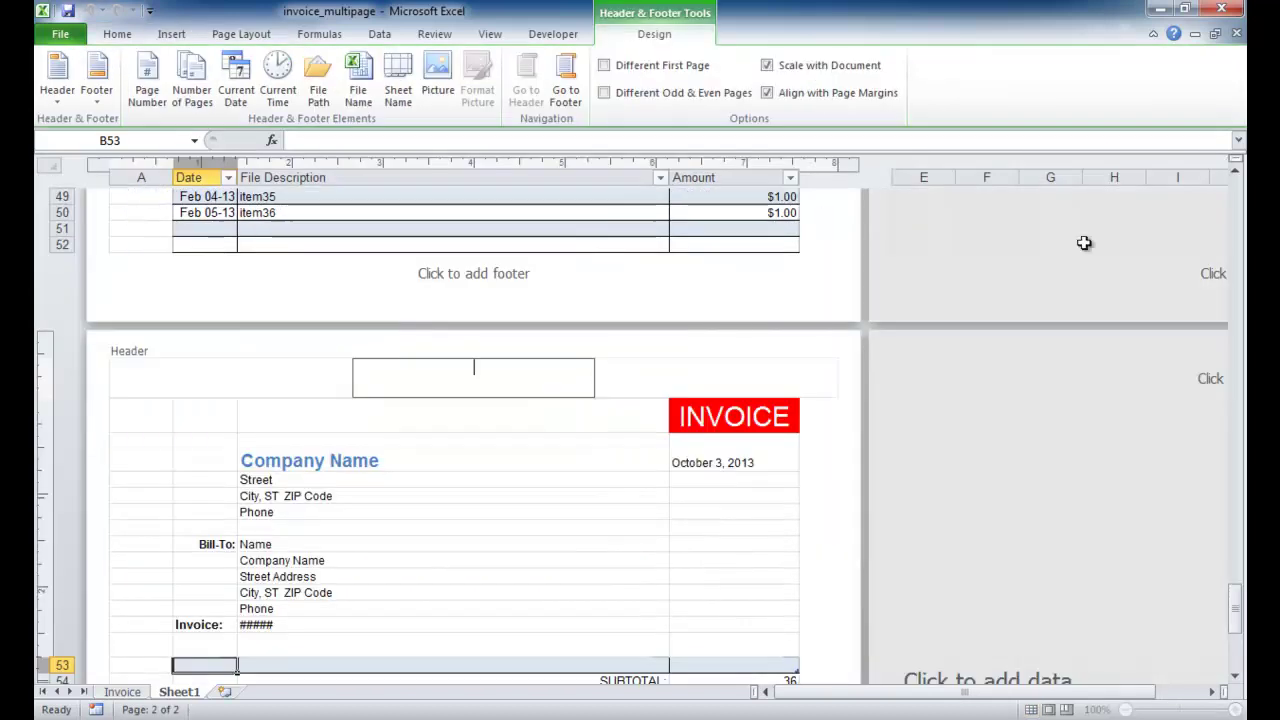
pyautogui.moveTo(1238, 599); pyautogui.dragTo(1224, 654)
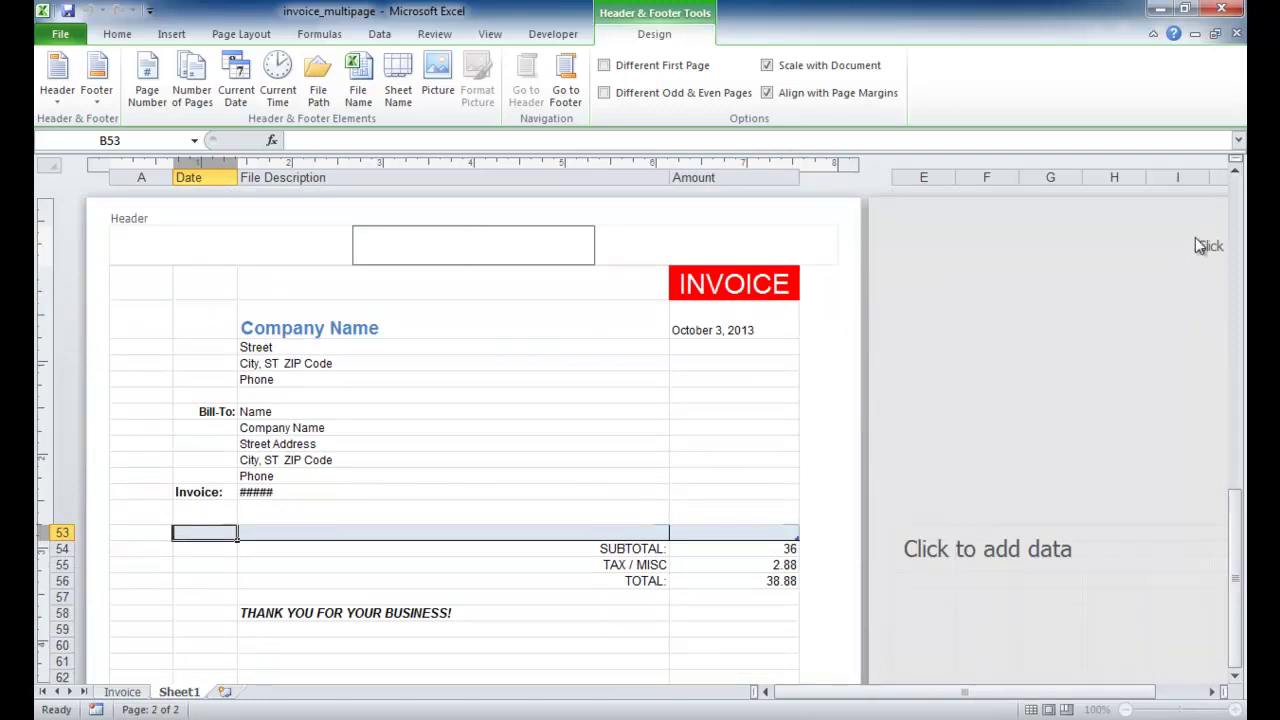
pyautogui.click(1237, 172)
pyautogui.click(1237, 172)
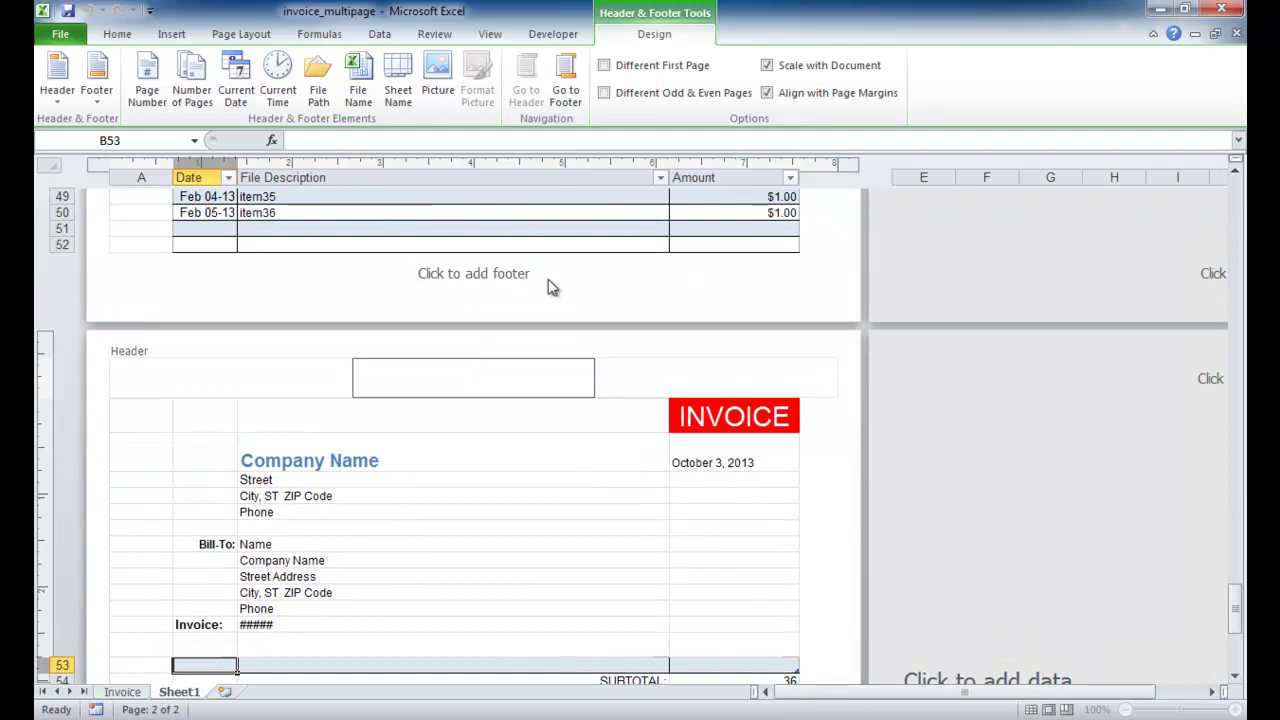
pyautogui.click(470, 278)
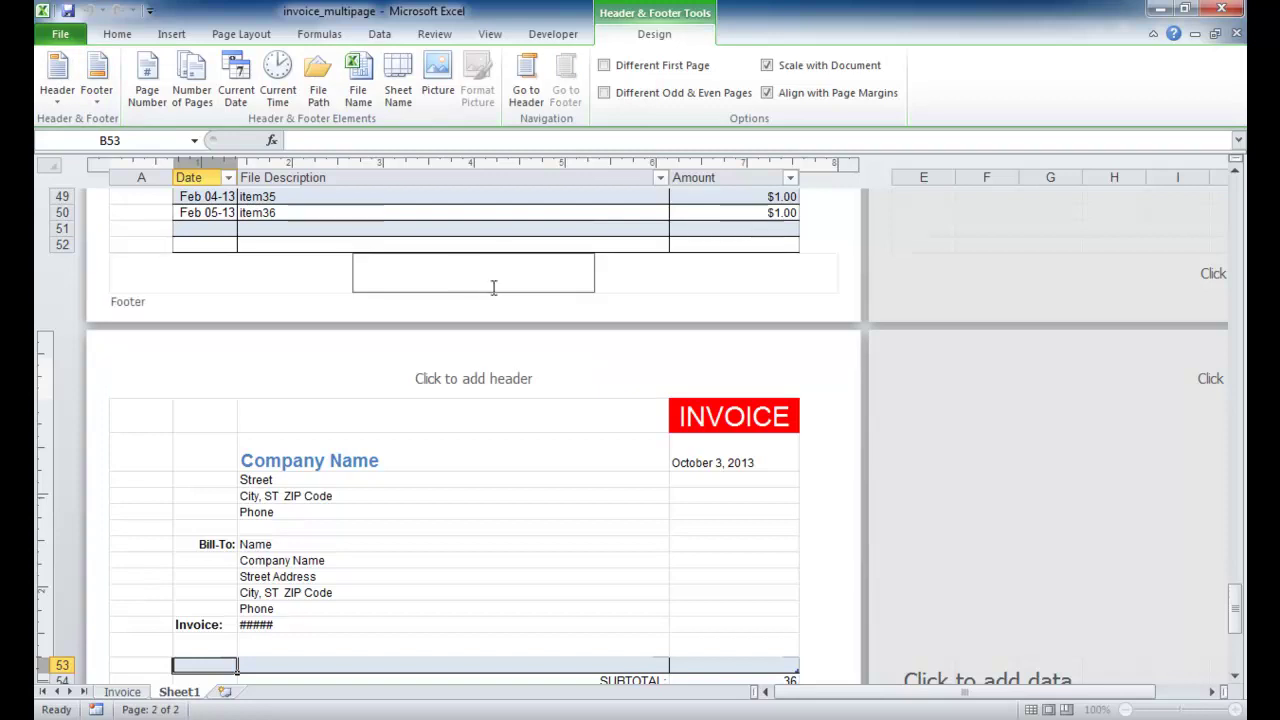
pyautogui.write('Mak')
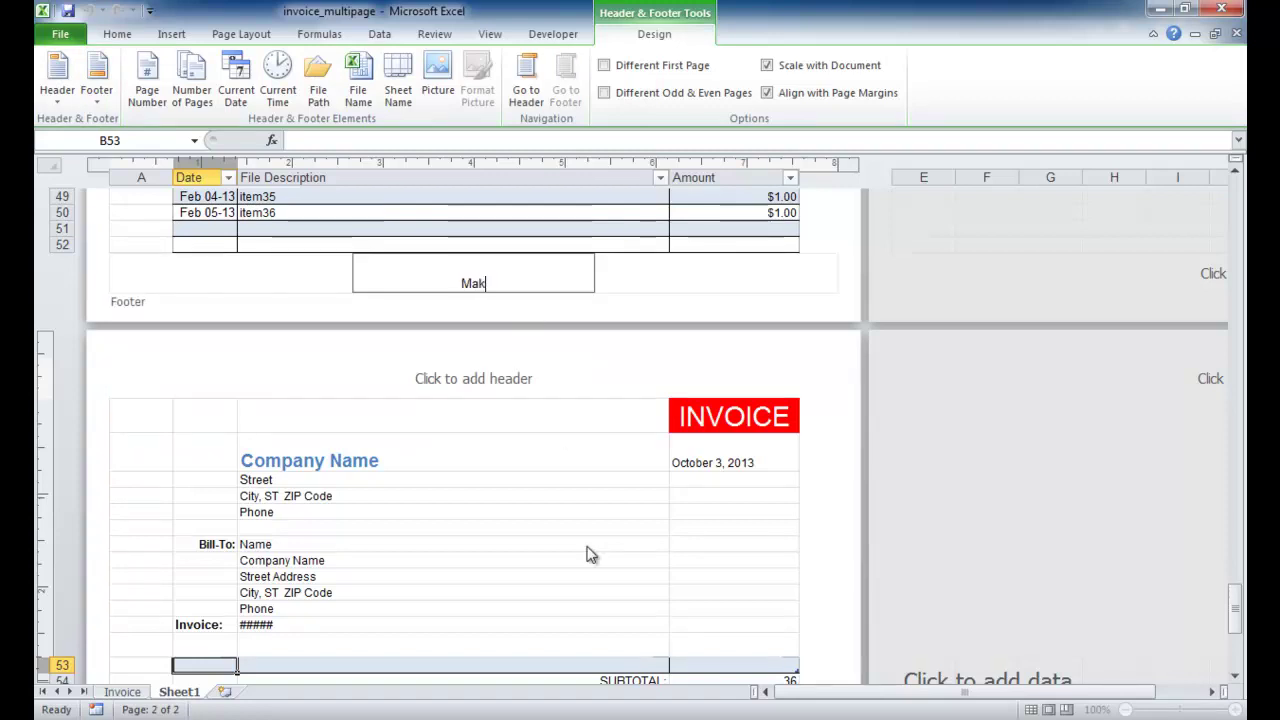
pyautogui.write('e Check')
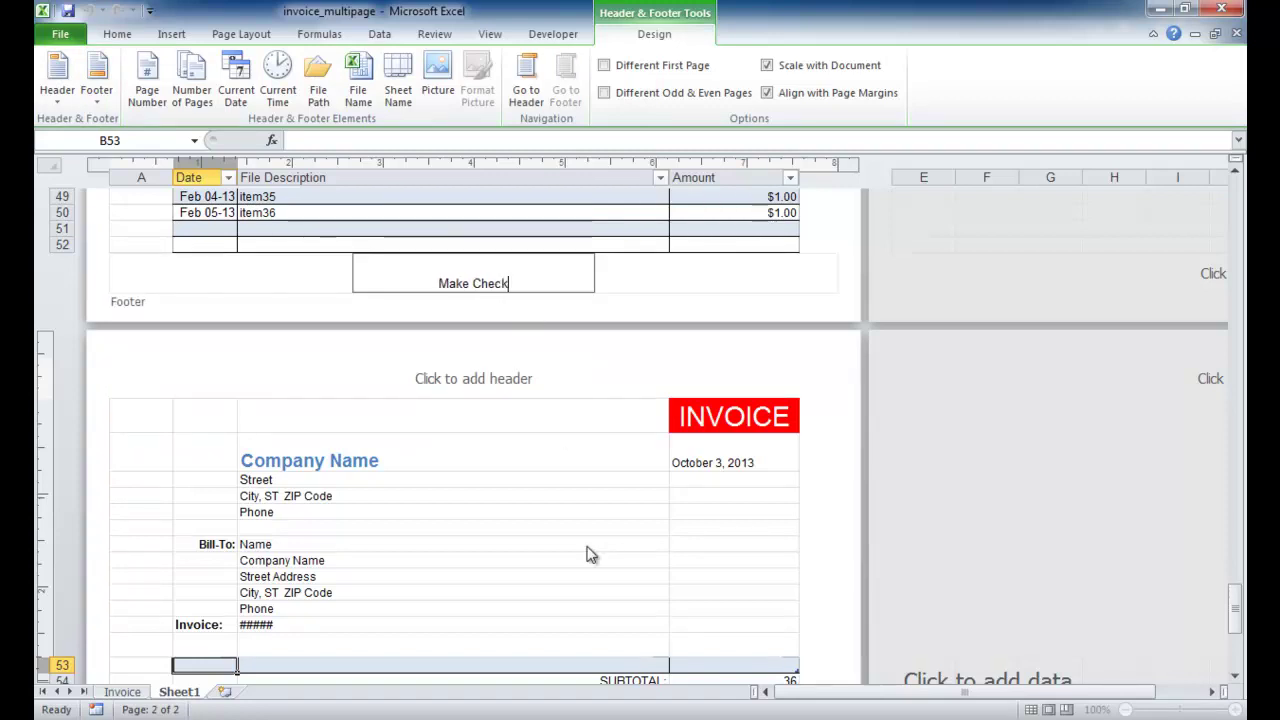
pyautogui.write('s Payable')
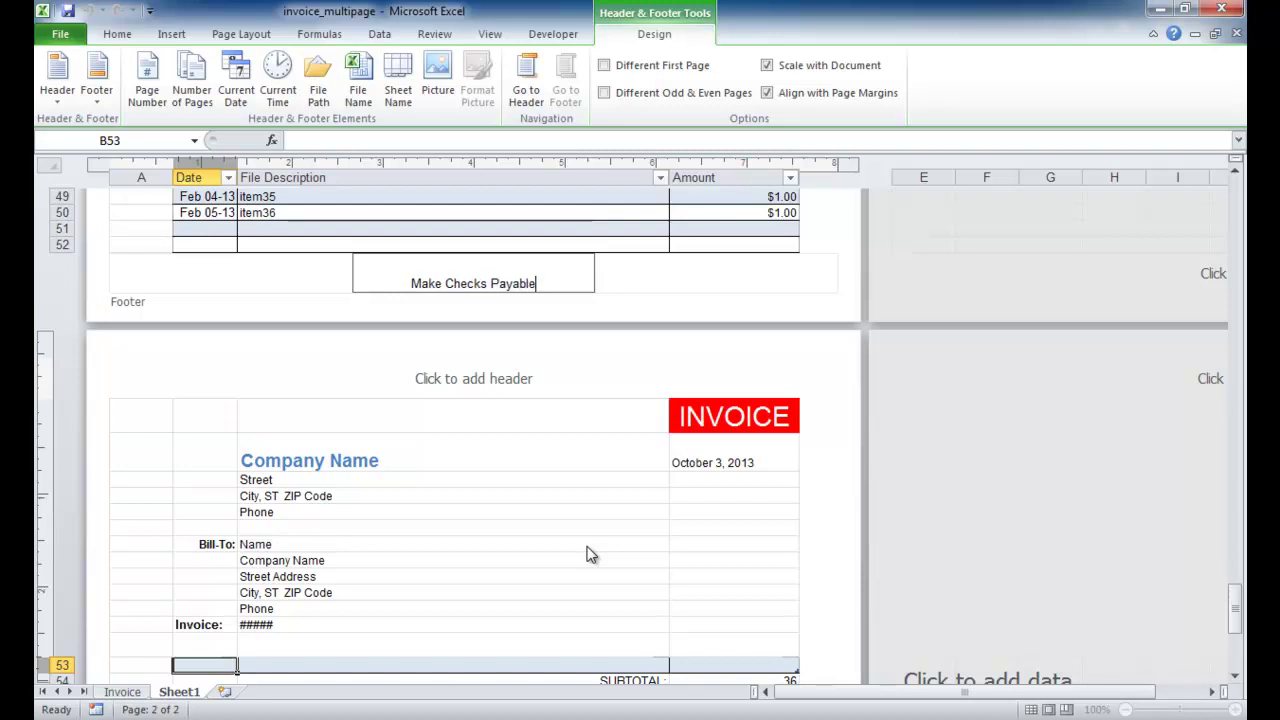
pyautogui.write(' to:')
pyautogui.press('BackSpace')
pyautogui.press('BackSpace')
pyautogui.press('BackSpace')
pyautogui.write('To')
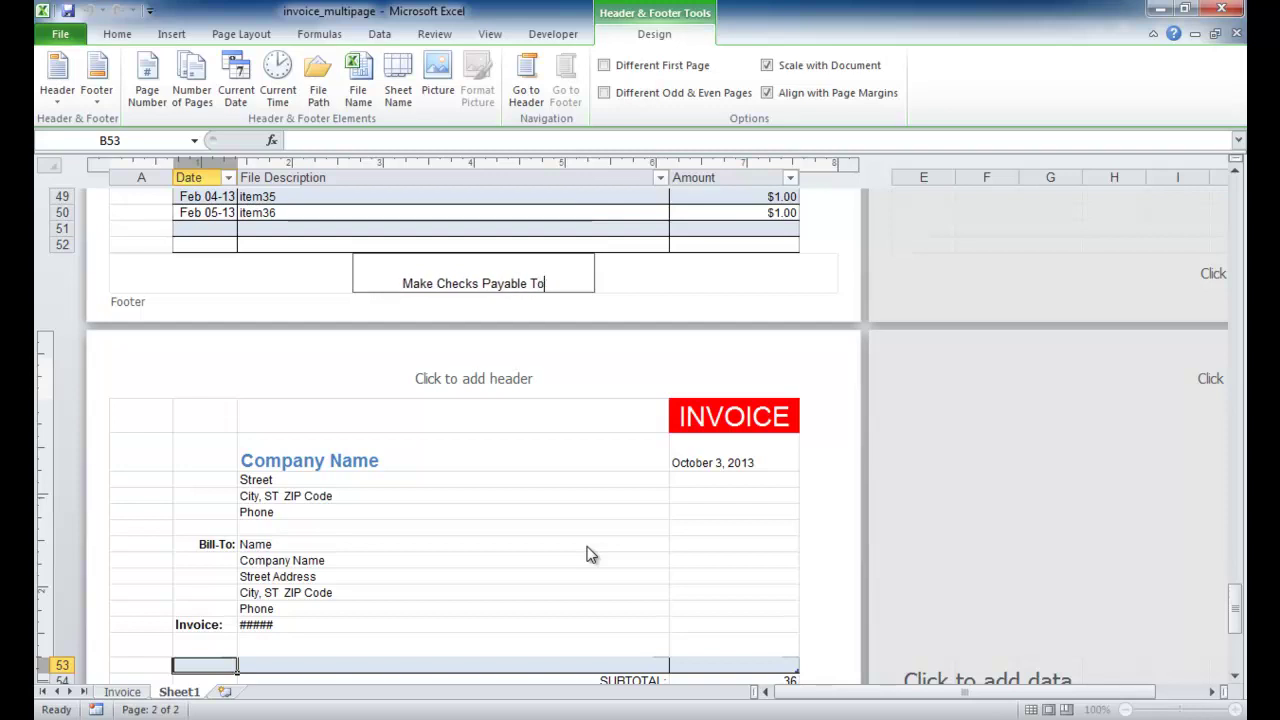
pyautogui.write(': Comp')
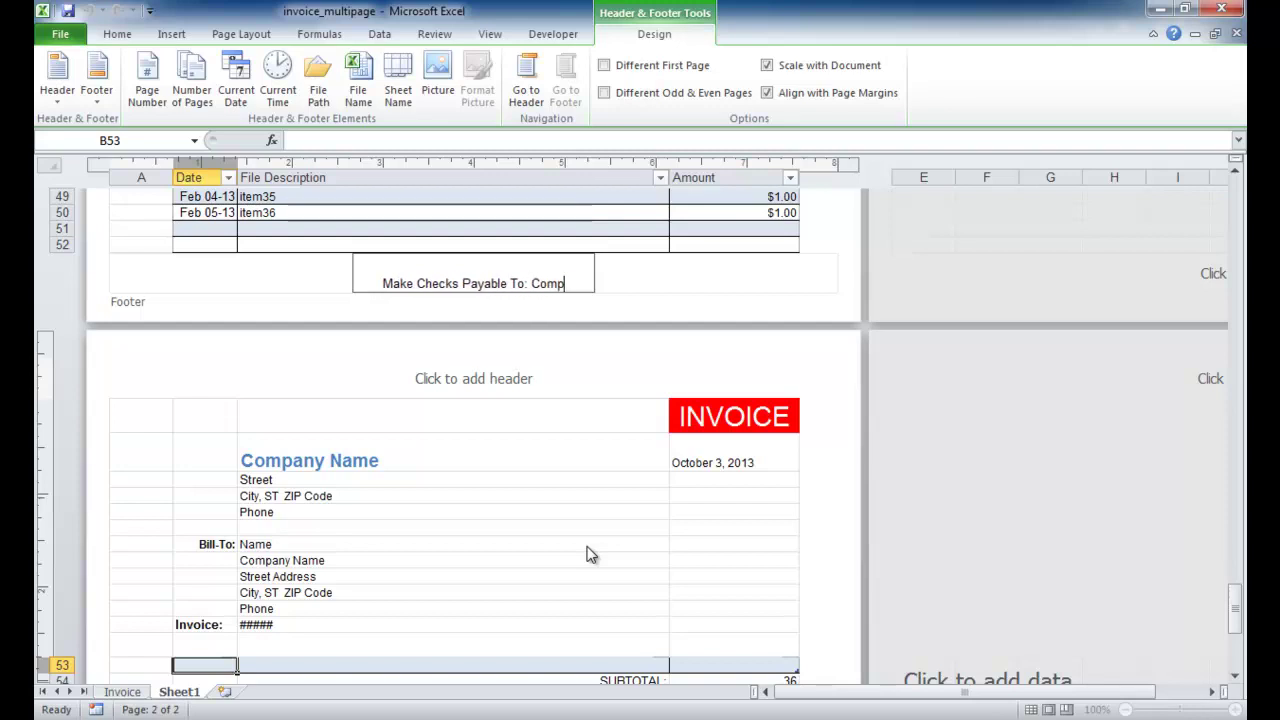
pyautogui.write('any Name')
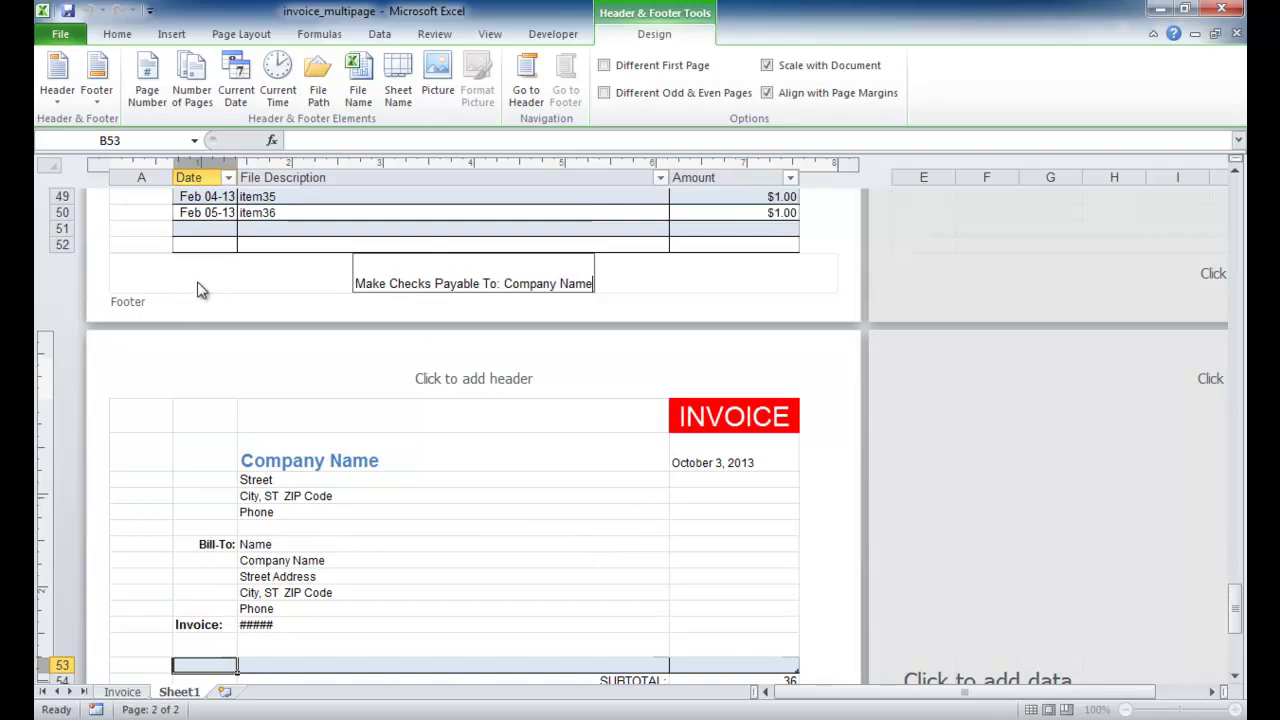
# - Insert the page number, "of" and the number of pages in the footer's right section, and return to Normal view
pyautogui.click(718, 278)
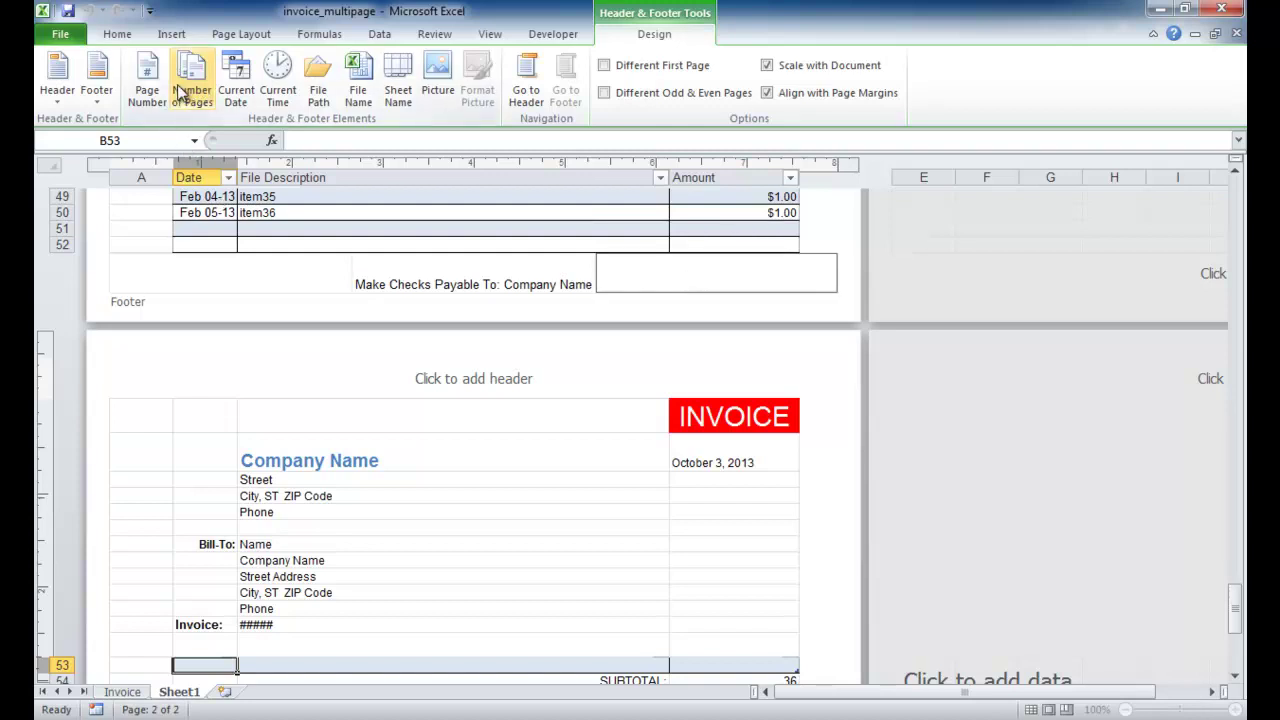
pyautogui.click(148, 98)
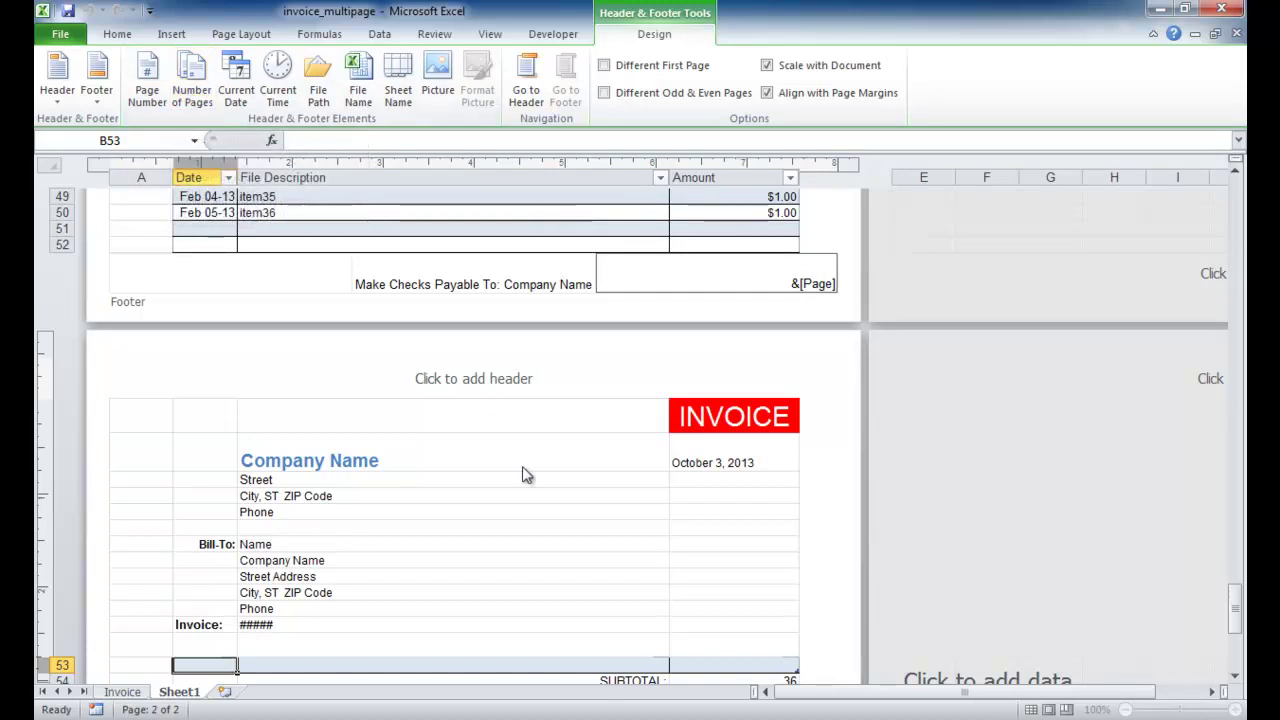
pyautogui.write('of')
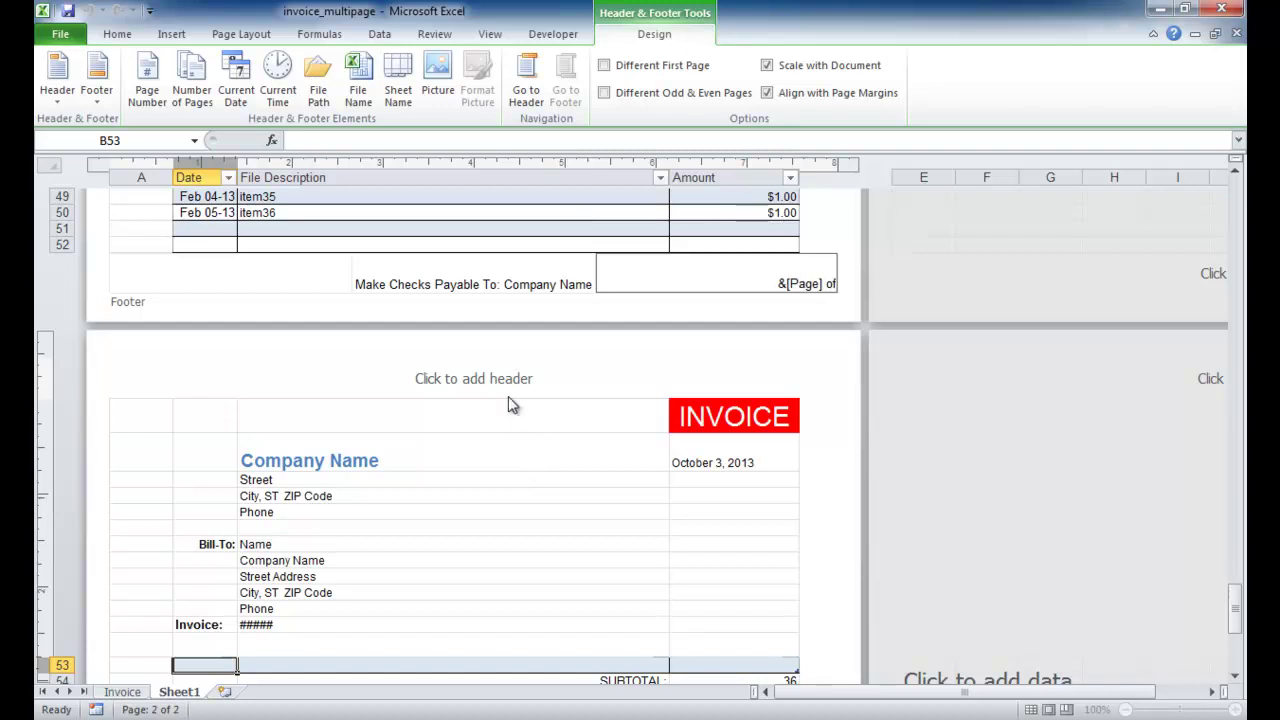
pyautogui.click(204, 93)
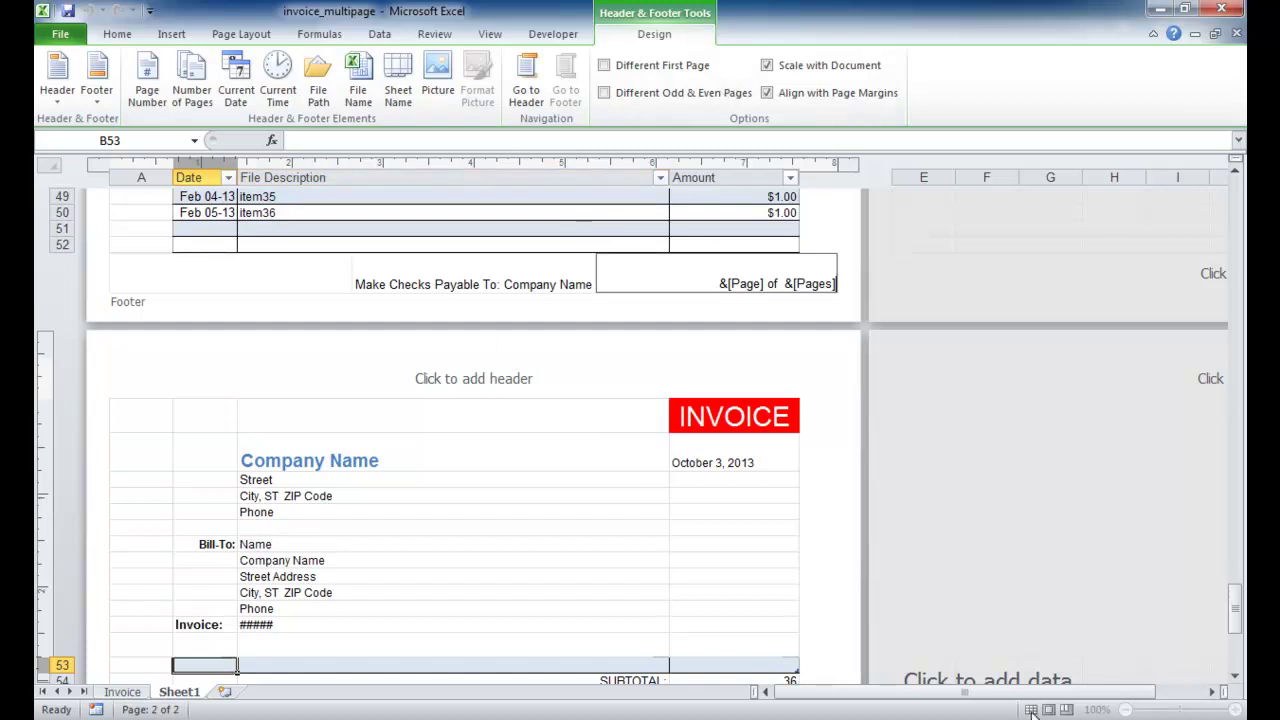
pyautogui.click(119, 33)
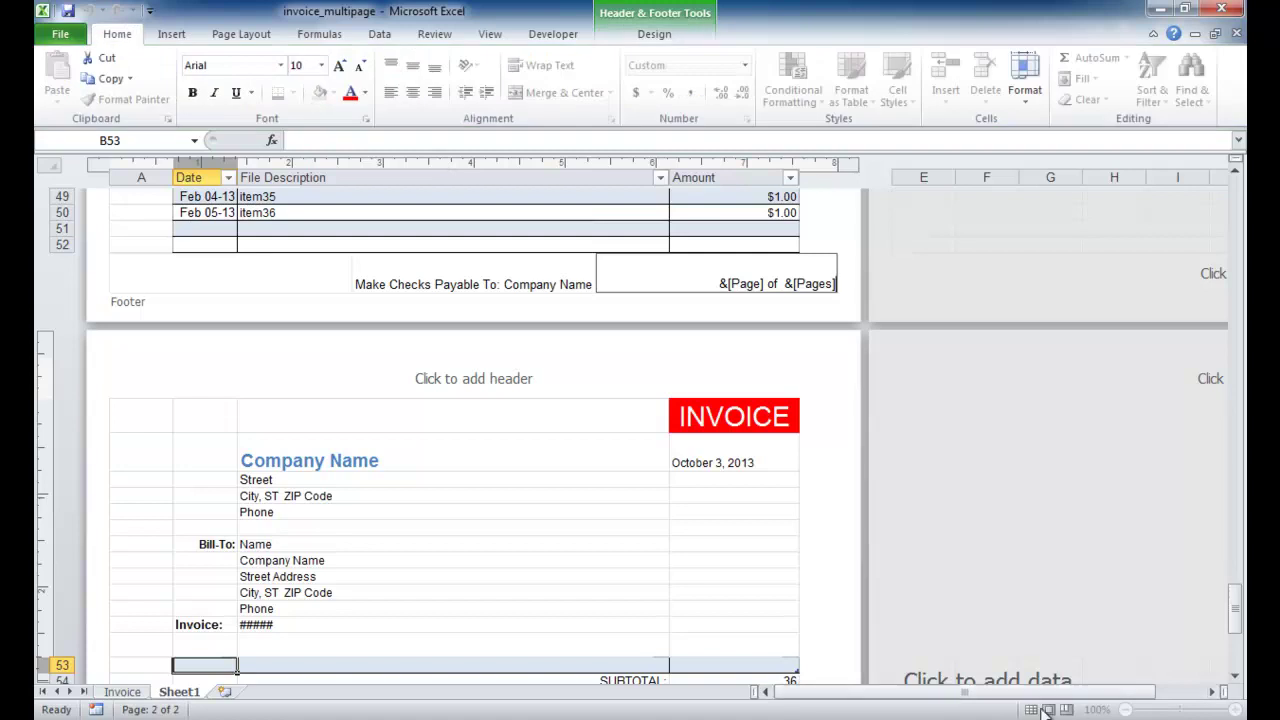
pyautogui.click(1021, 670)
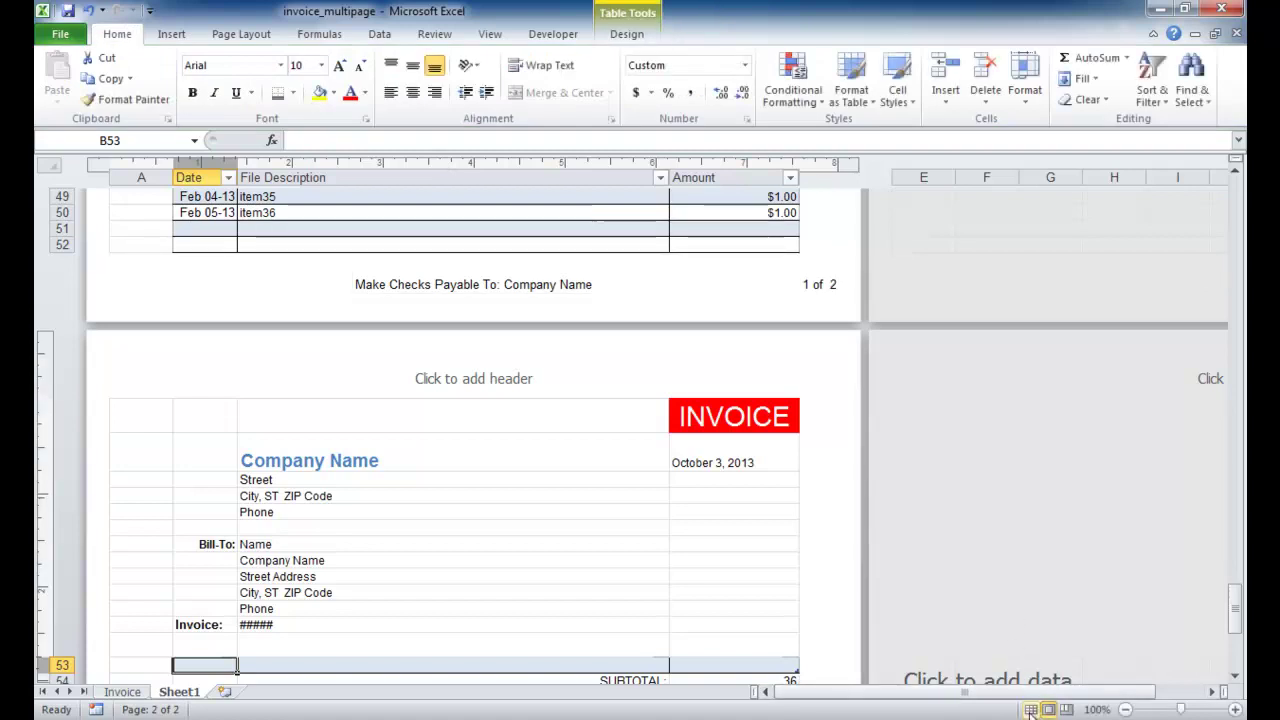
pyautogui.click(1031, 709)
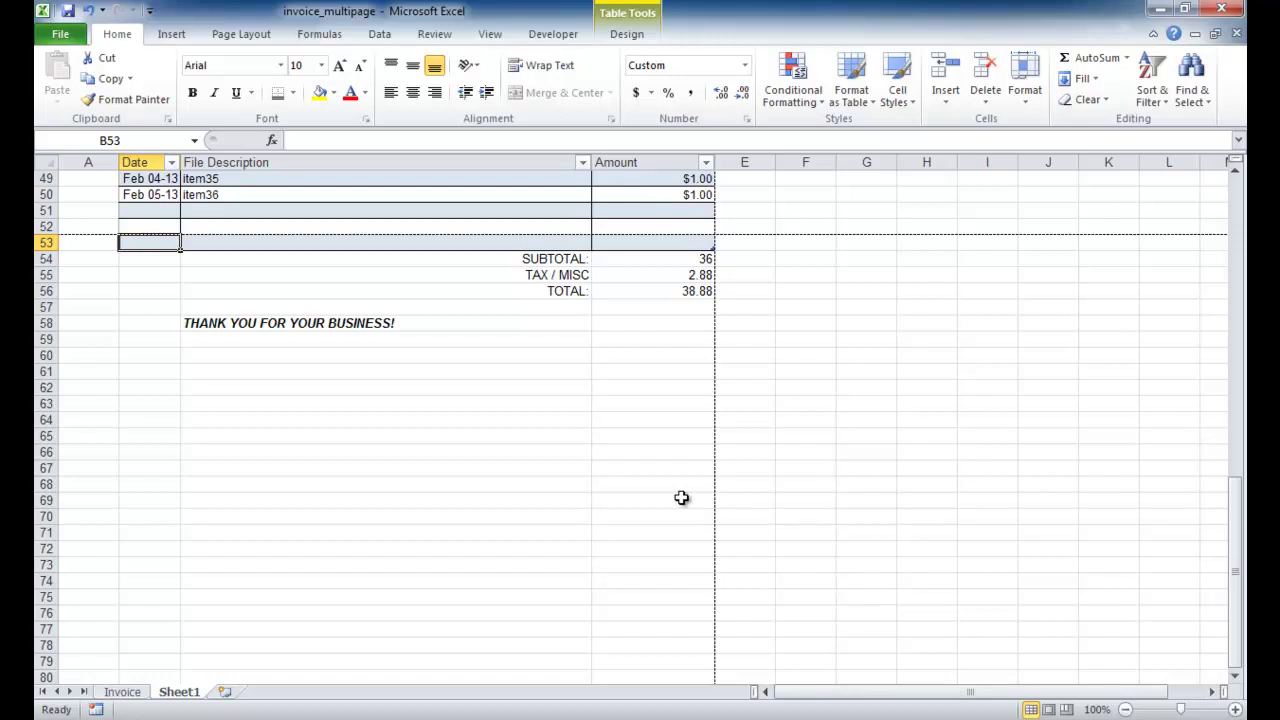
# - Check the footer text and page numbering on both pages in the print preview
pyautogui.hotkey('ctrl', 'p')
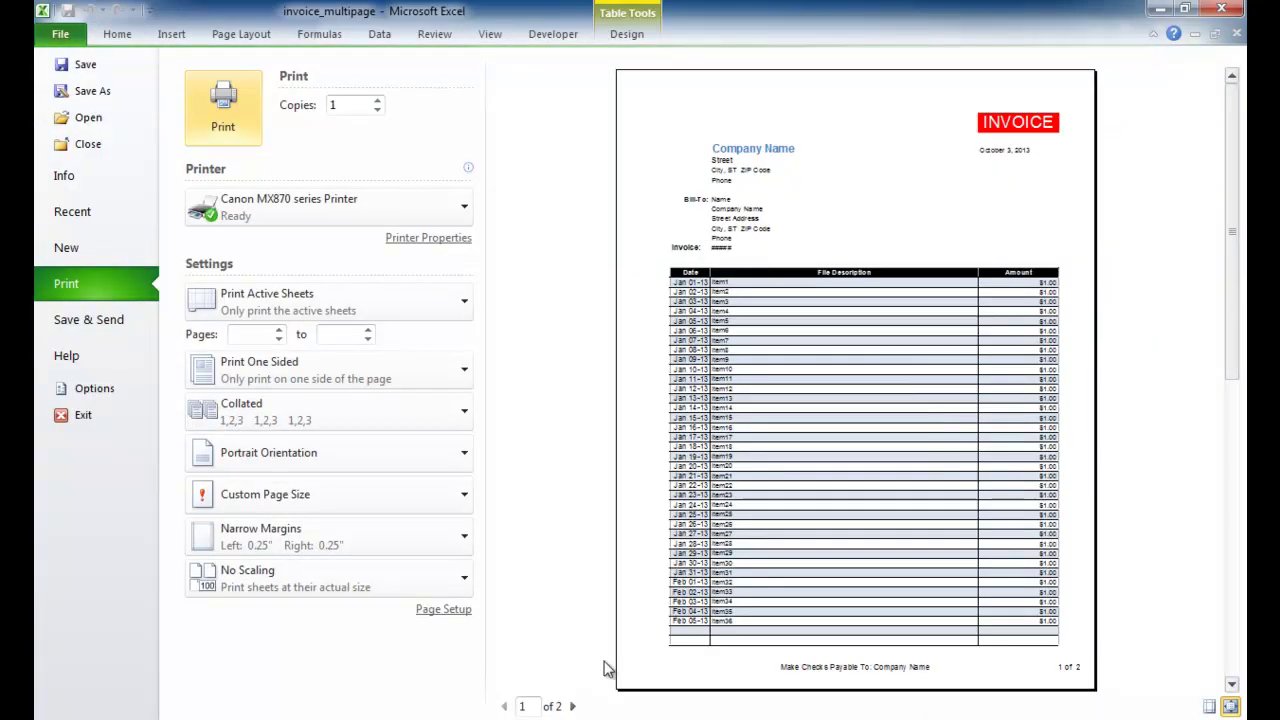
pyautogui.click(573, 706)
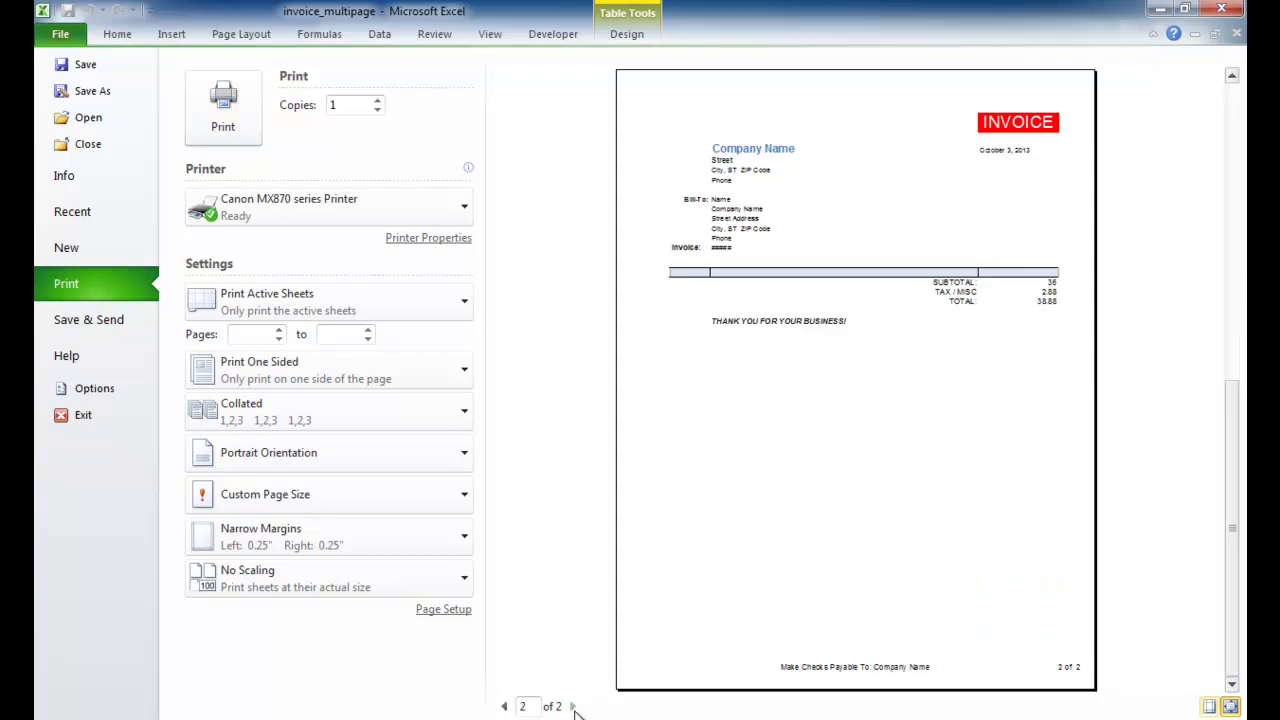
pyautogui.scroll(1, 886, 669)
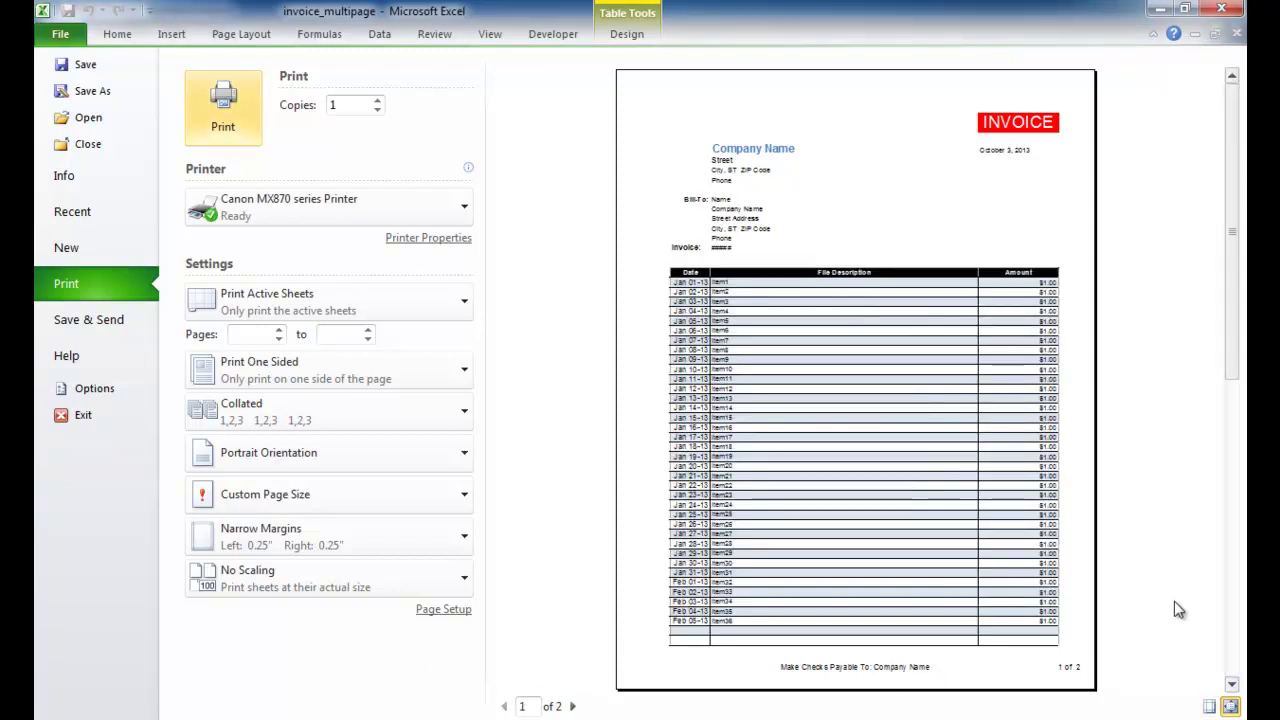
pyautogui.press('Escape')
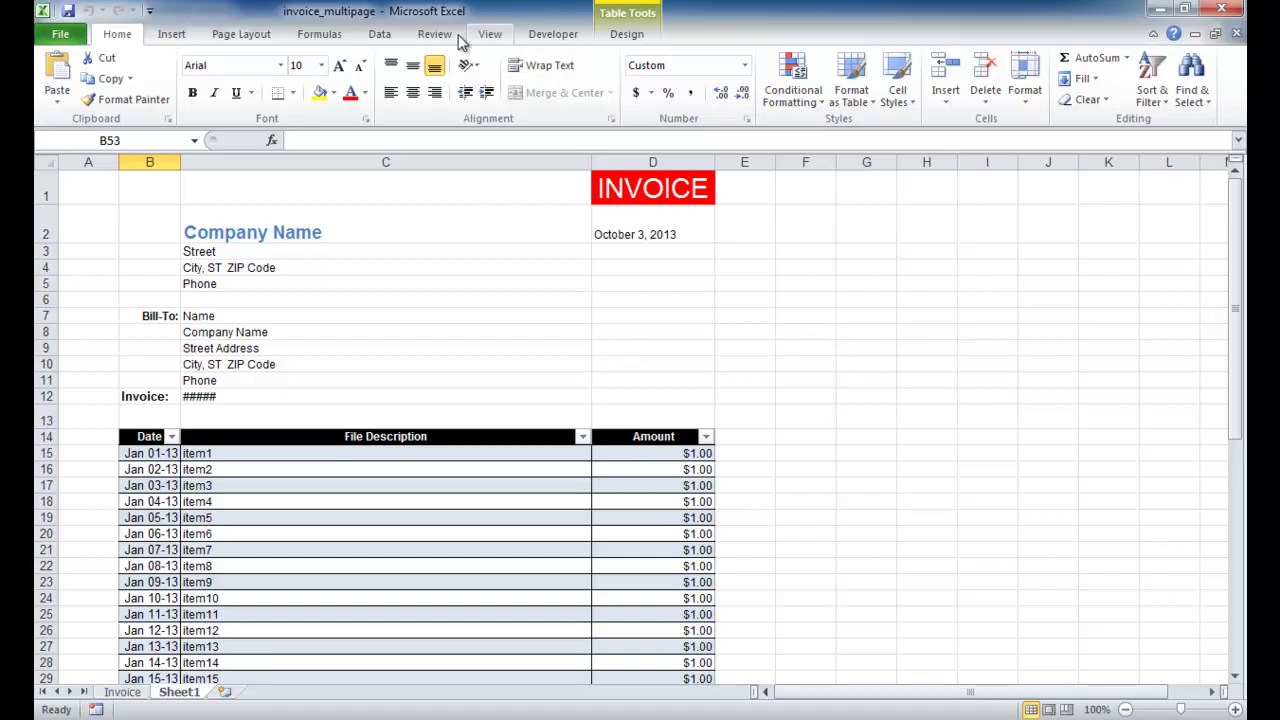
# - Hide the worksheet gridlines on the invoice sheet and look over the result
pyautogui.click(489, 35)
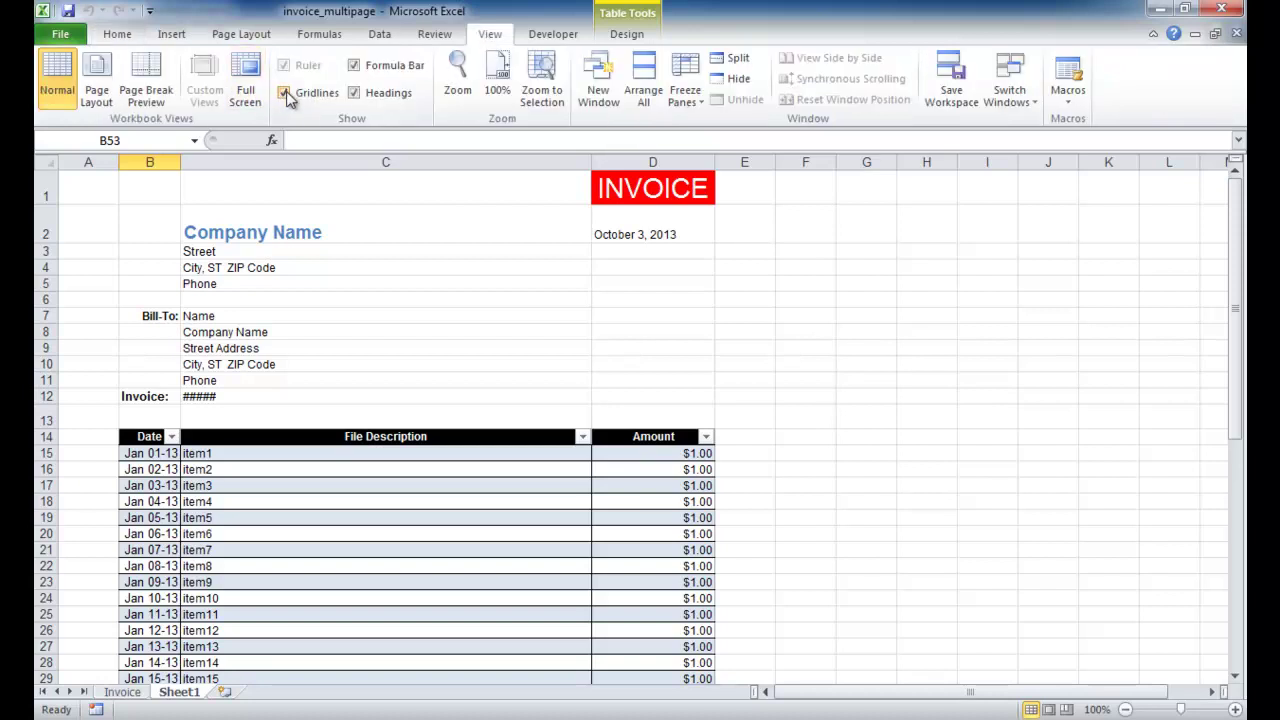
pyautogui.click(285, 93)
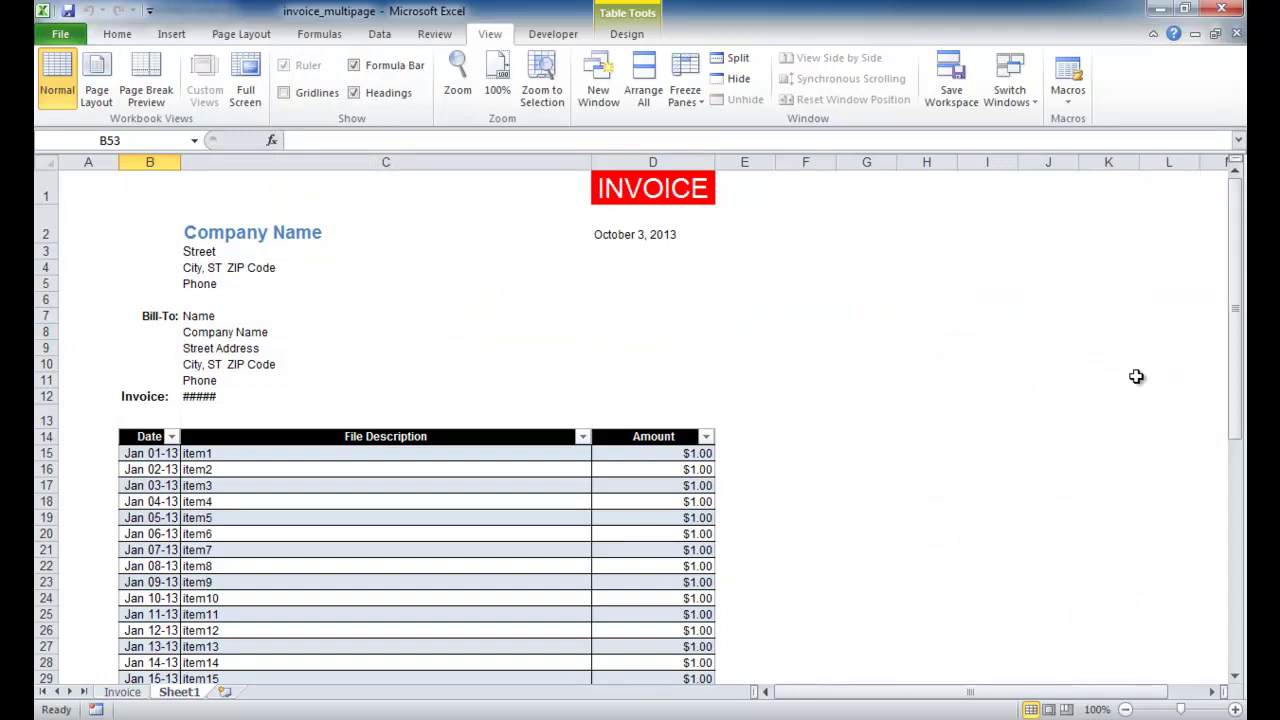
pyautogui.moveTo(1236, 332); pyautogui.dragTo(1211, 266)
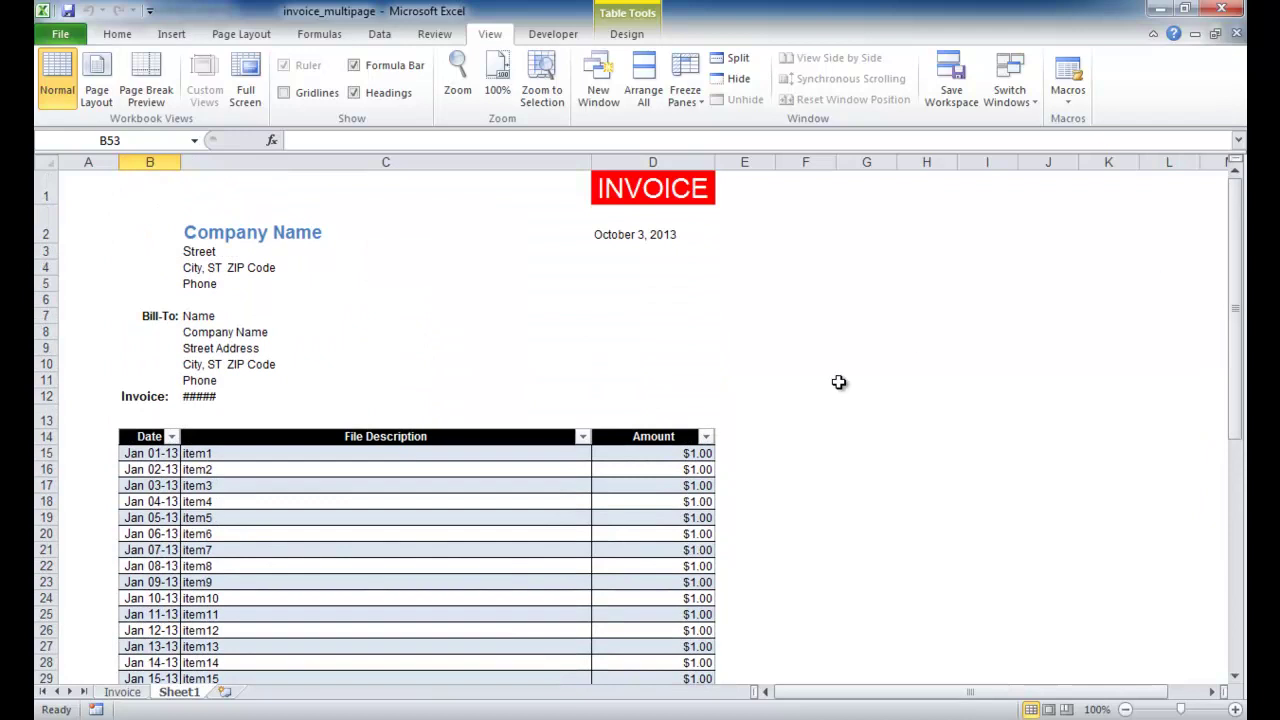